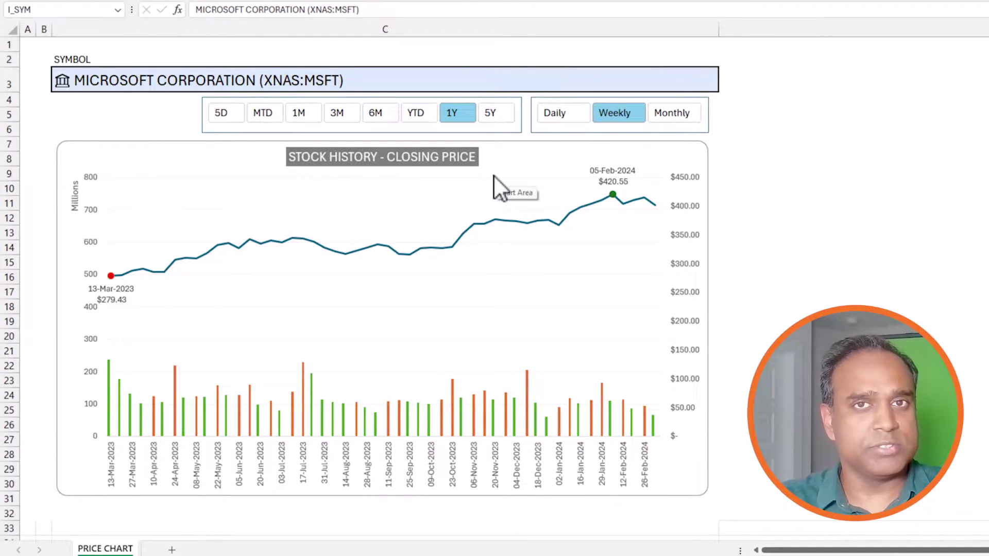
Replace the symbol in C3 with xnys:v so the chart tracks Visa stock
{"action": "left_click", "coordinate": [174, 78]}
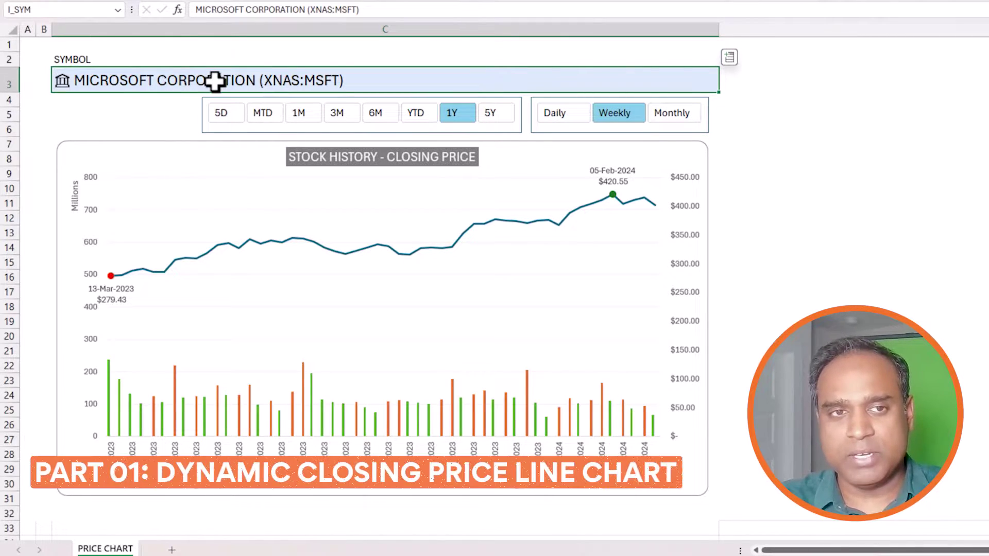
{"action": "type", "text": "xnys:v"}
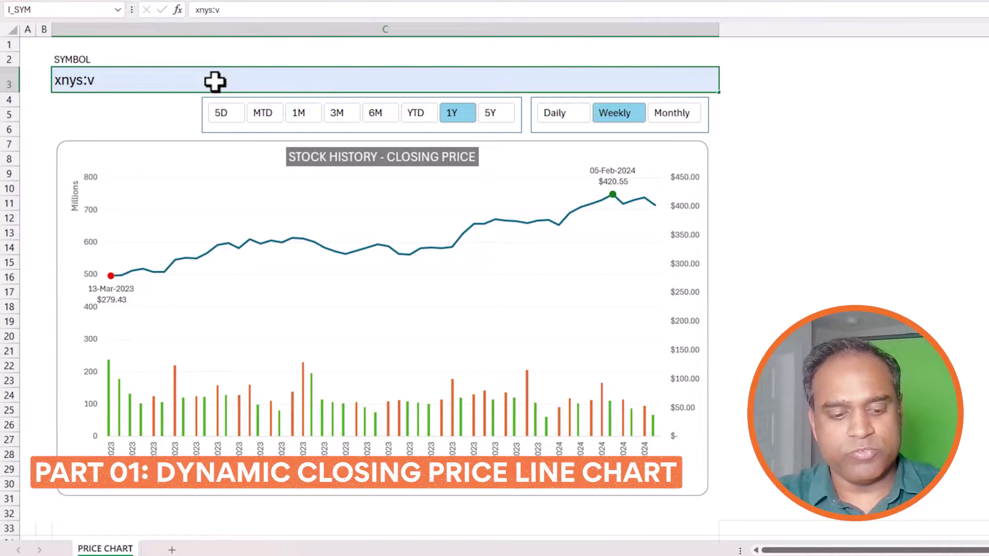
{"action": "key", "text": "Return"}
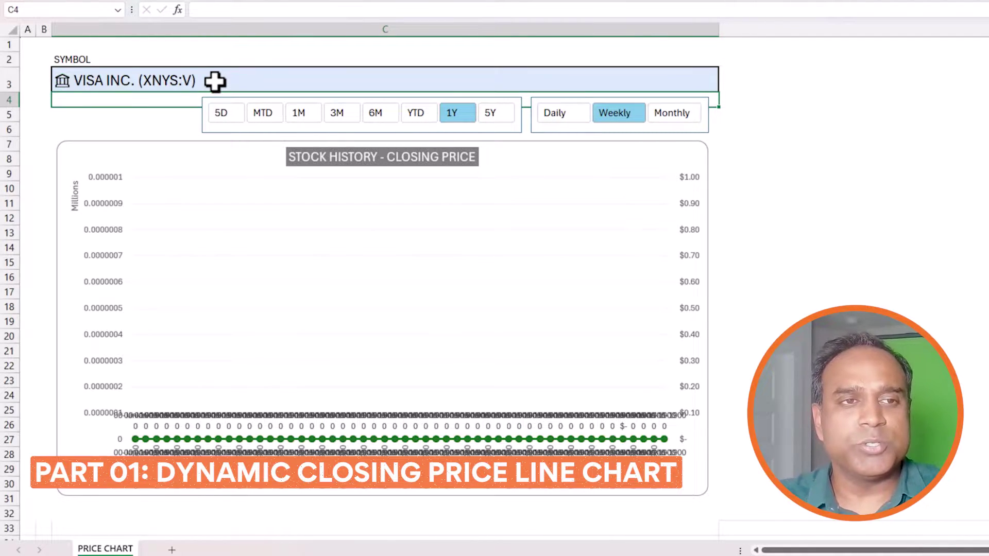
{"action": "left_click", "coordinate": [215, 81]}
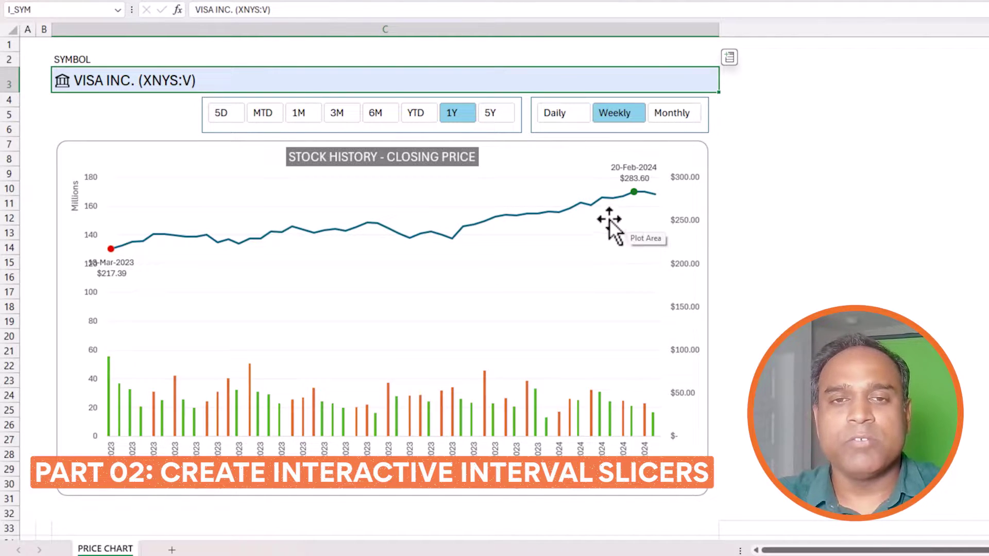
Set the INTERVAL slicer to Daily to plot Visa's daily closing prices
{"action": "left_click", "coordinate": [586, 132]}
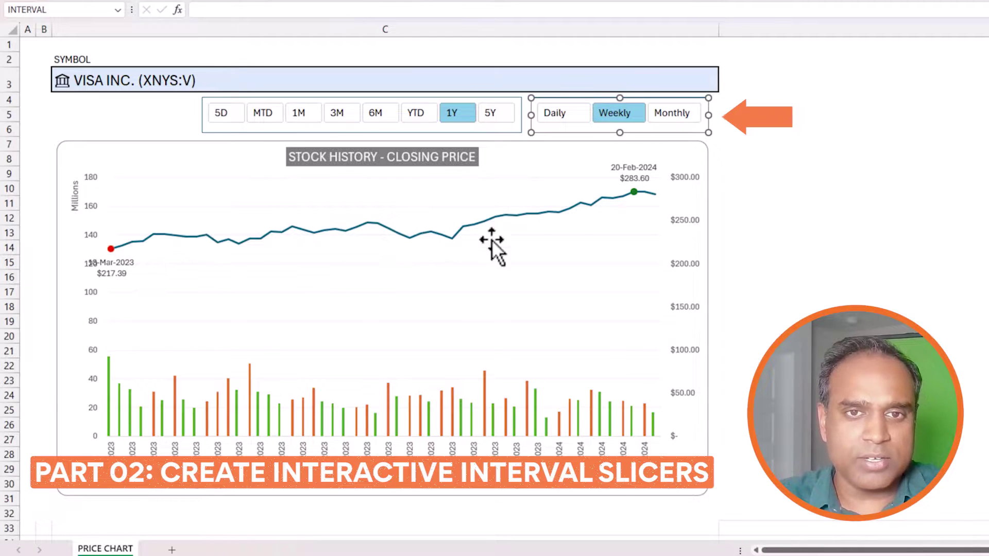
{"action": "left_click", "coordinate": [583, 121]}
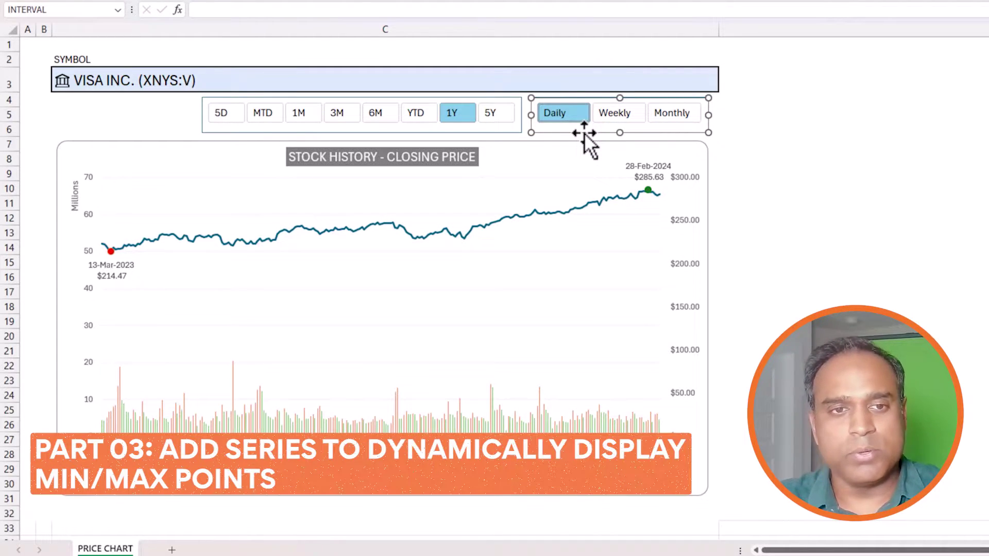
{"action": "mouse_move", "coordinate": [113, 252]}
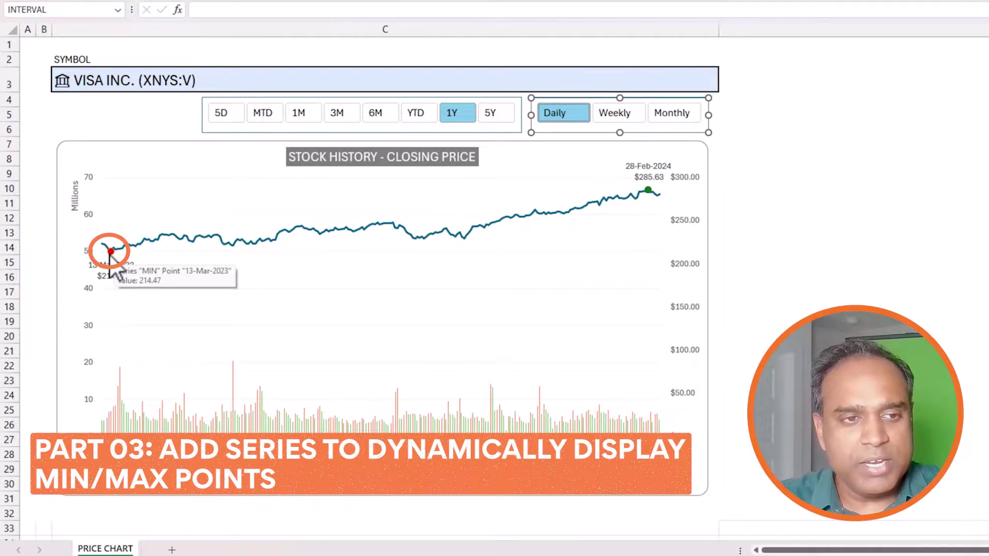
{"action": "mouse_move", "coordinate": [650, 191]}
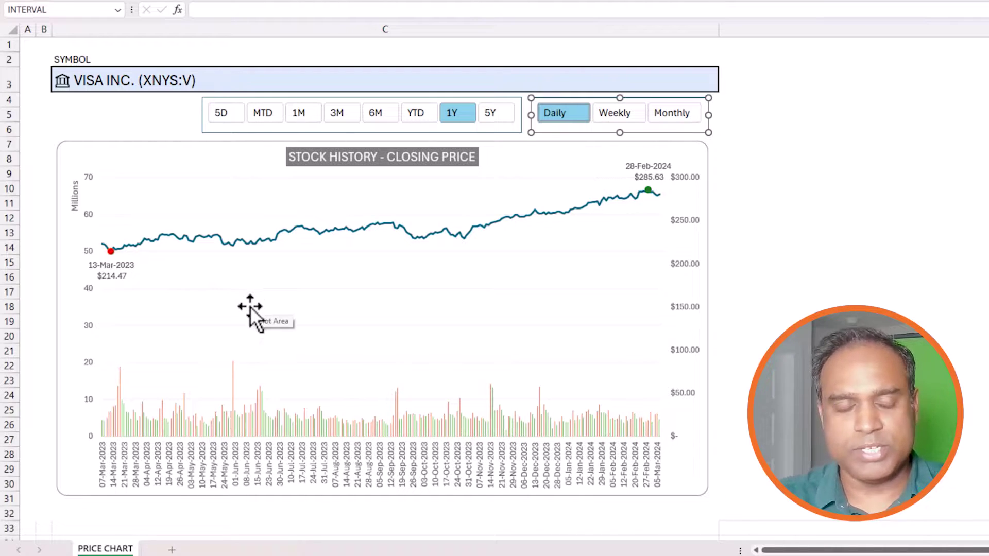
Filter the PERIOD slicer to 6M and then 3M to preview shorter ranges
{"action": "left_click", "coordinate": [229, 129]}
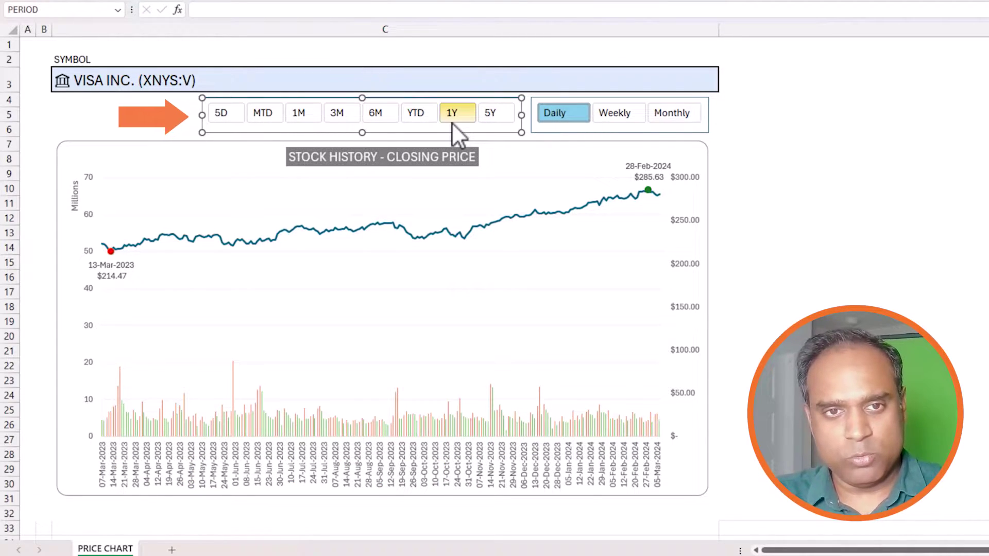
{"action": "left_click", "coordinate": [387, 114]}
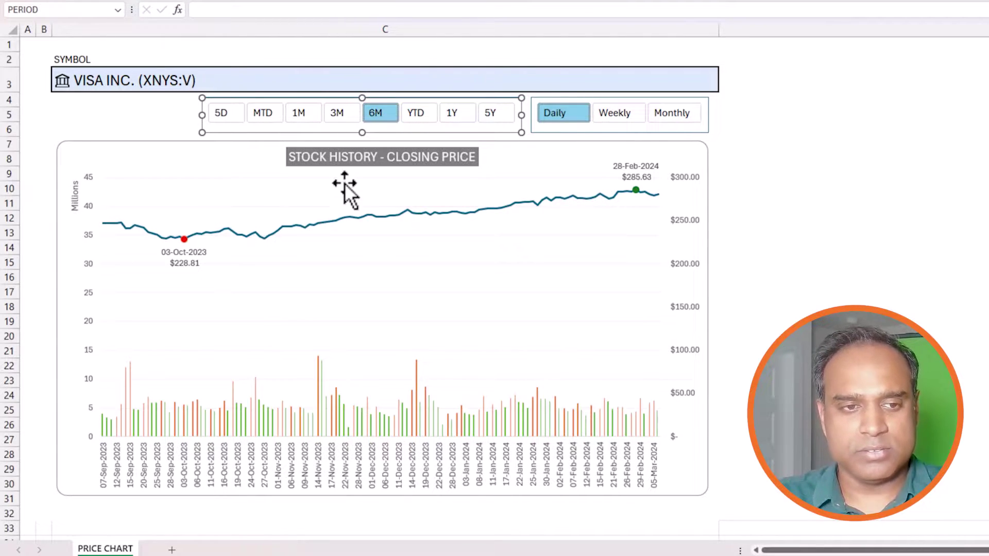
{"action": "left_click", "coordinate": [346, 121]}
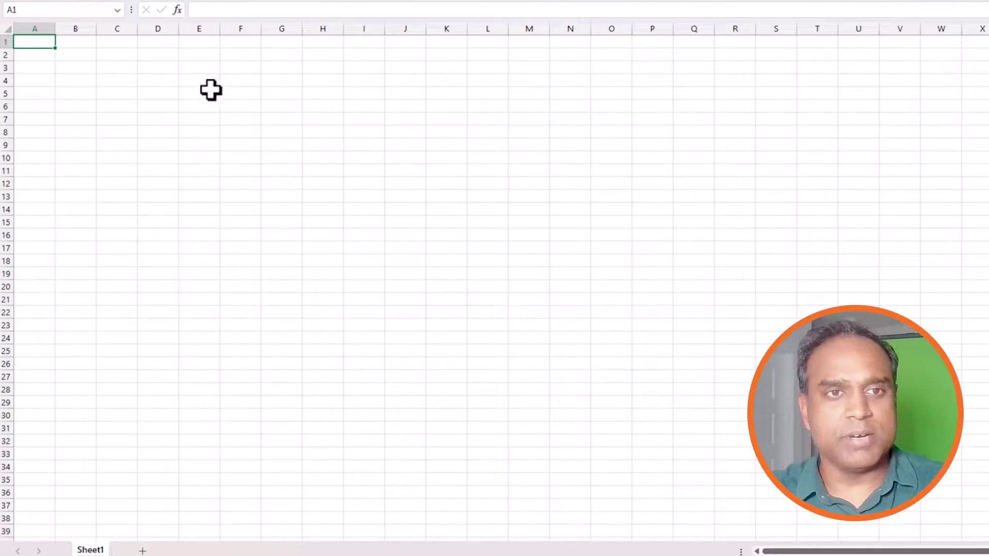
Label G2 'START DATE' and G3 'END DATE', widening the label column
{"action": "left_click", "coordinate": [299, 55]}
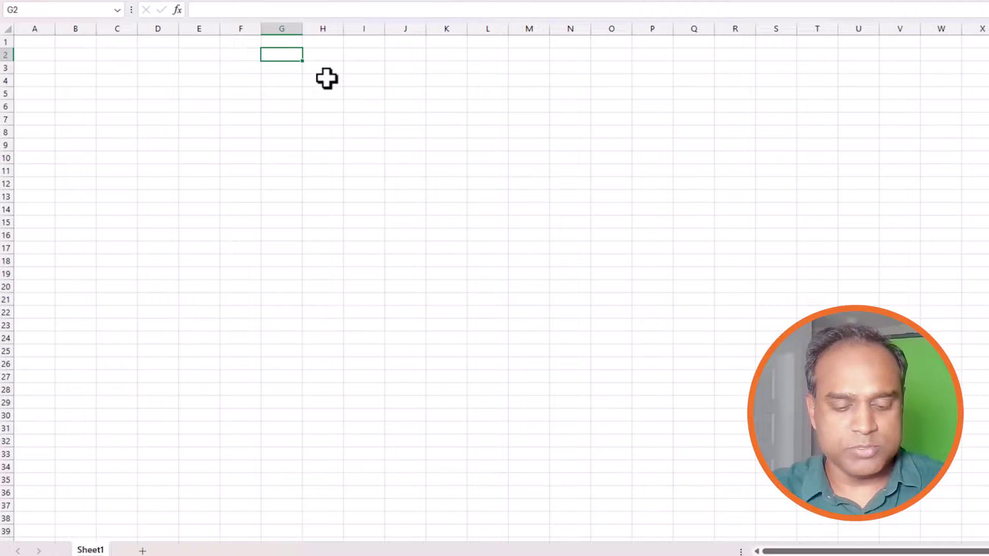
{"action": "type", "text": "START DATE"}
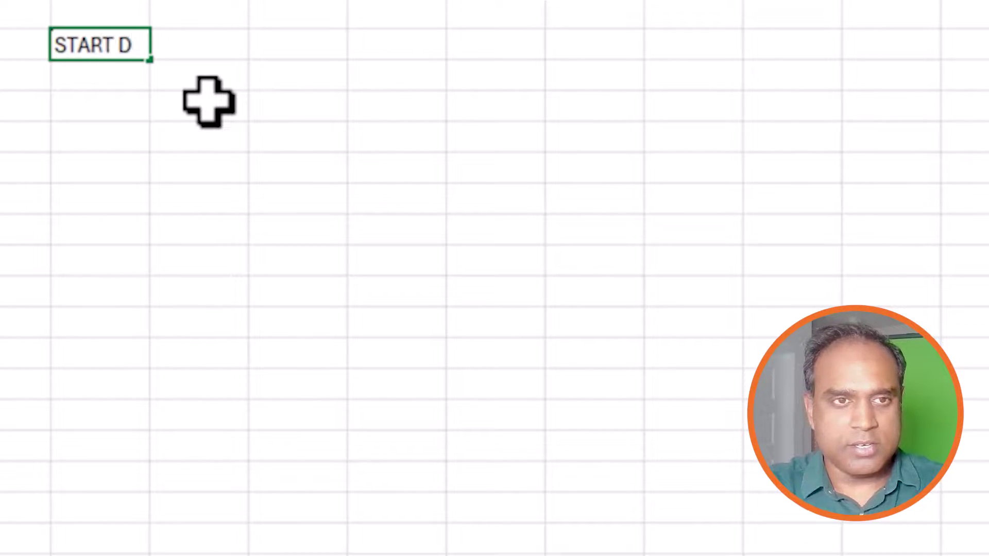
{"action": "key", "text": "Return"}
{"action": "type", "text": "END DATE"}
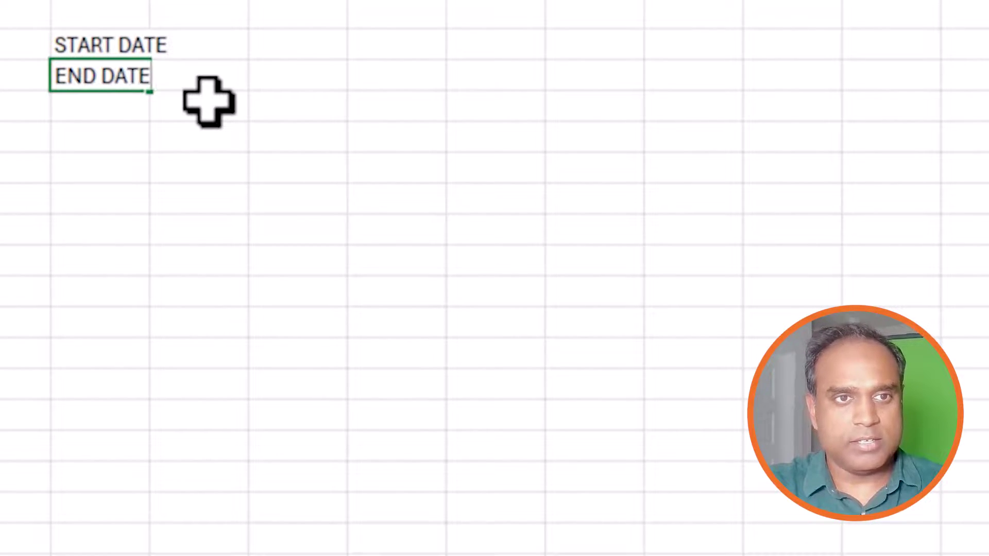
{"action": "key", "text": "Tab"}
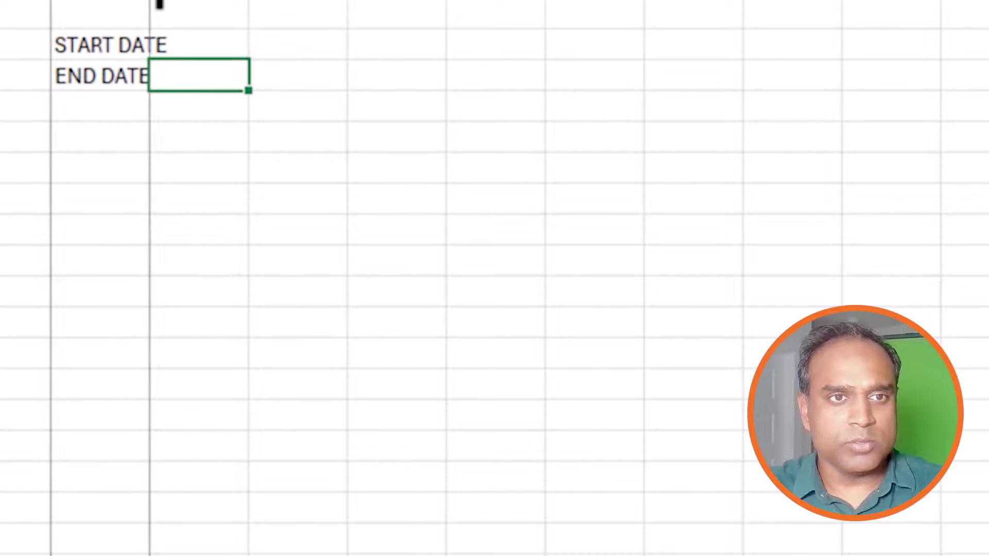
{"action": "left_click_drag", "start_coordinate": [150, 1], "coordinate": [184, 1]}
Enter =TODAY() as the end date in H3 and 1/1/2024 as the start date in H2
{"action": "left_click", "coordinate": [226, 48]}
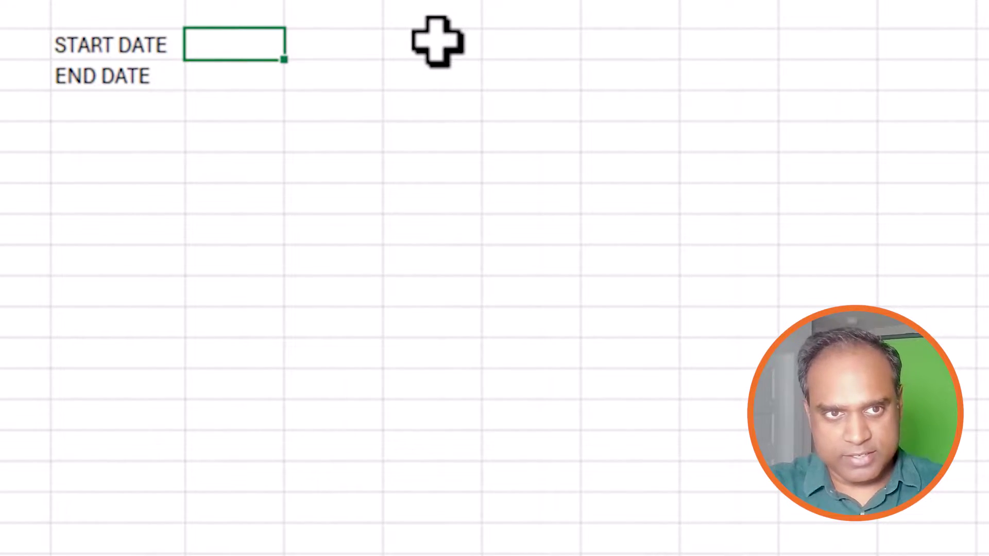
{"action": "key", "text": "Down"}
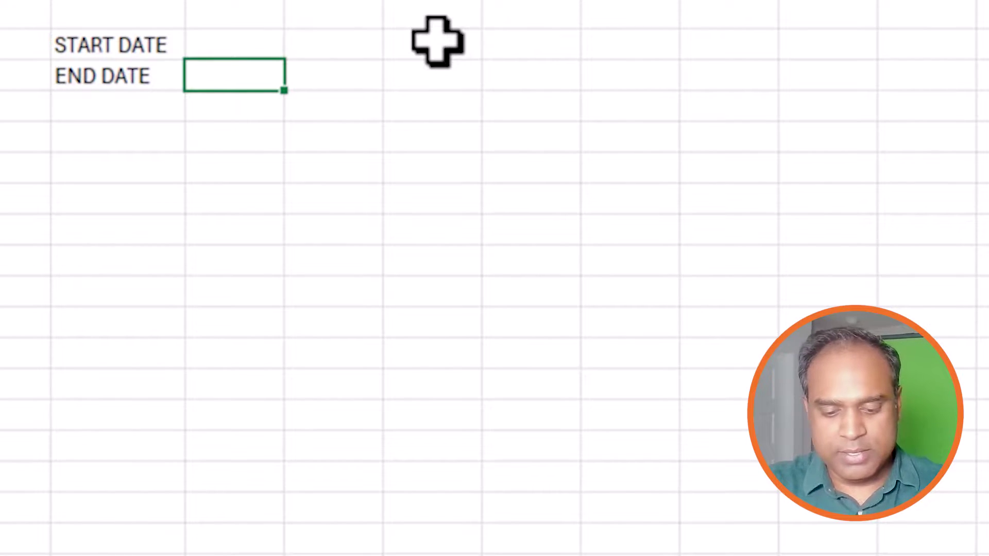
{"action": "type", "text": "TOD"}
{"action": "key", "text": "Escape"}
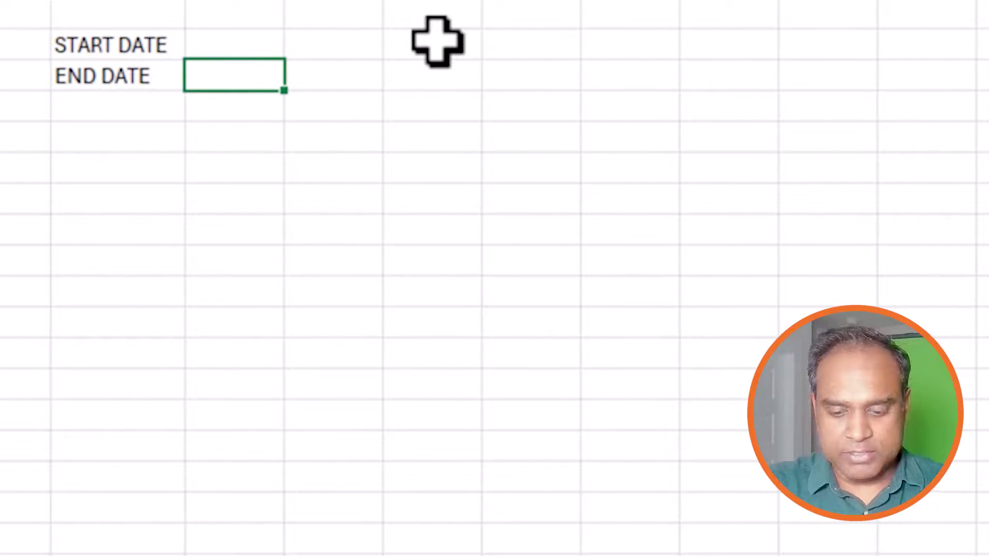
{"action": "type", "text": "=T"}
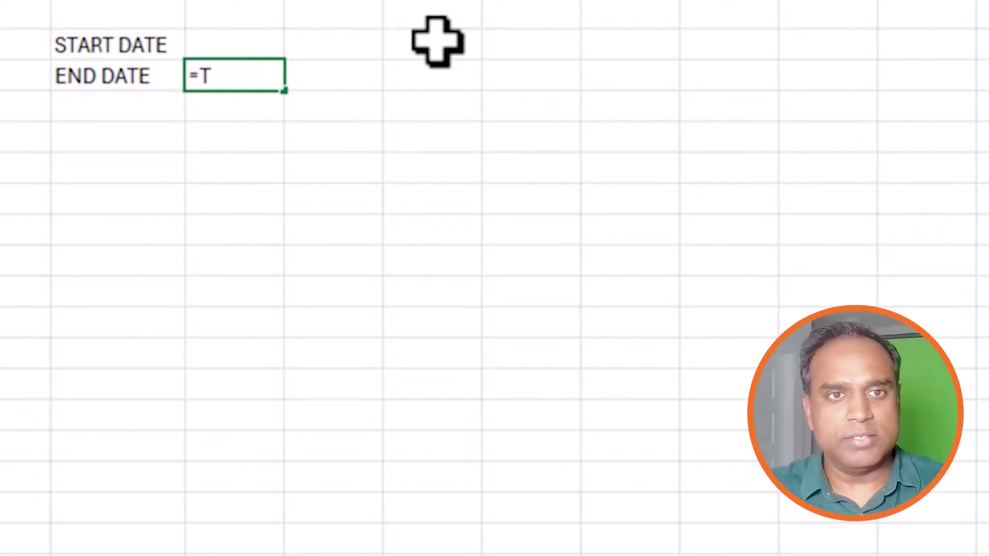
{"action": "type", "text": "ODAY()"}
{"action": "key", "text": "Return"}
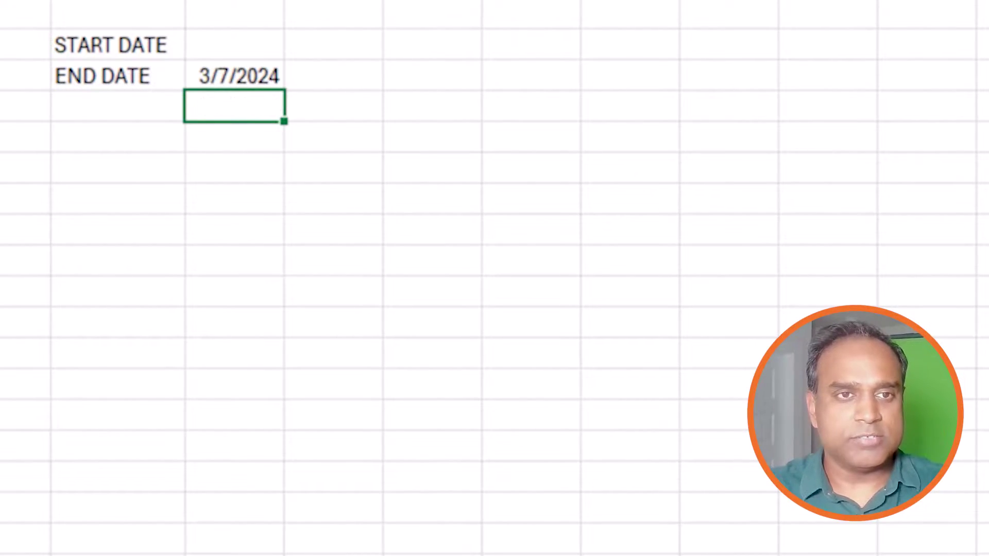
{"action": "left_click", "coordinate": [233, 47]}
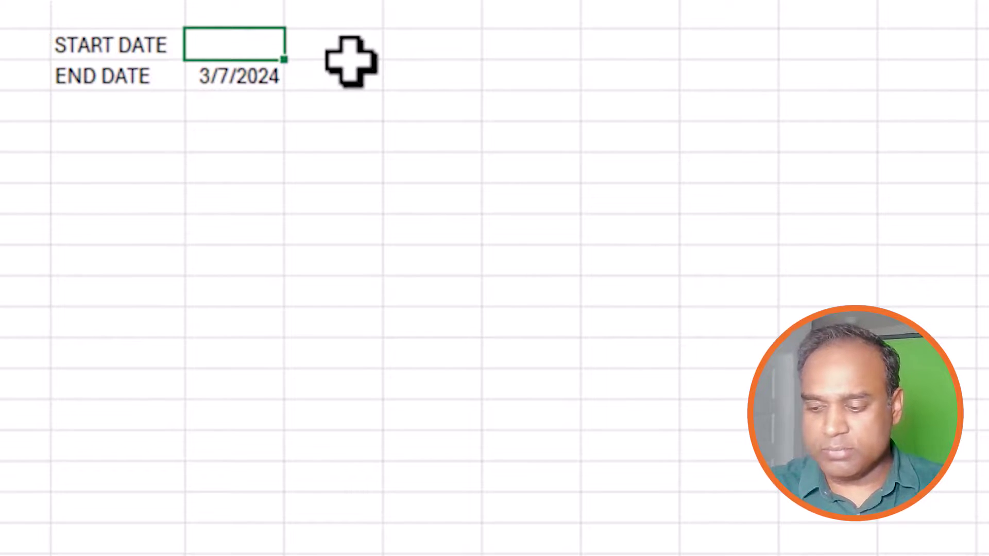
{"action": "type", "text": "1/1/2024"}
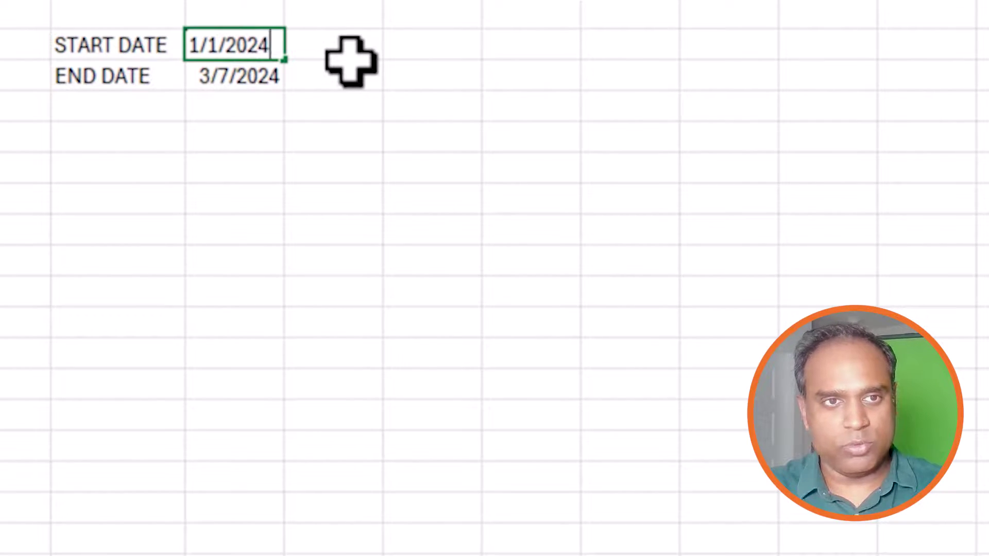
{"action": "key", "text": "Return"}
Apply the custom format dd-mmm-yyyy to the dates in H2:H3
{"action": "left_click_drag", "start_coordinate": [231, 45], "coordinate": [233, 77]}
{"action": "key", "text": "ctrl+1"}
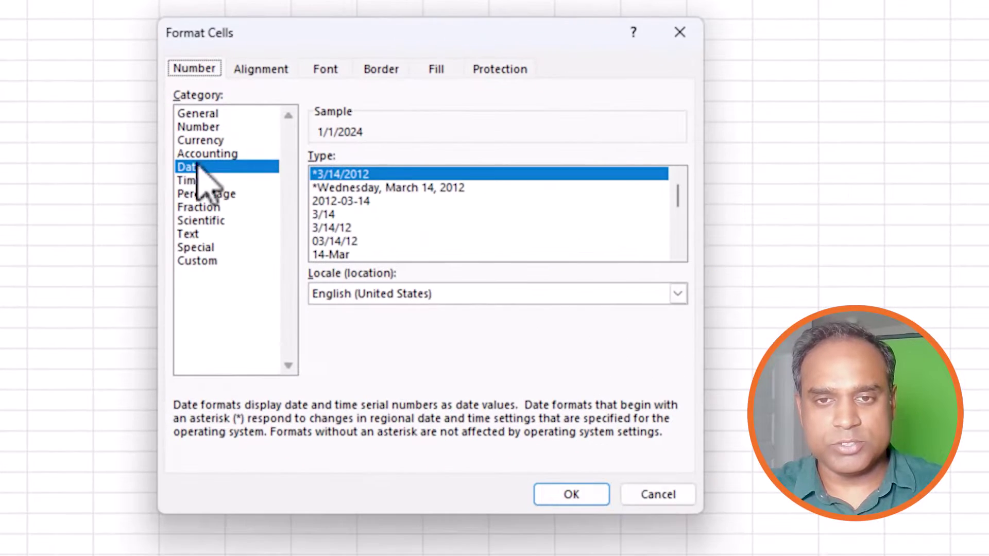
{"action": "left_click", "coordinate": [213, 264]}
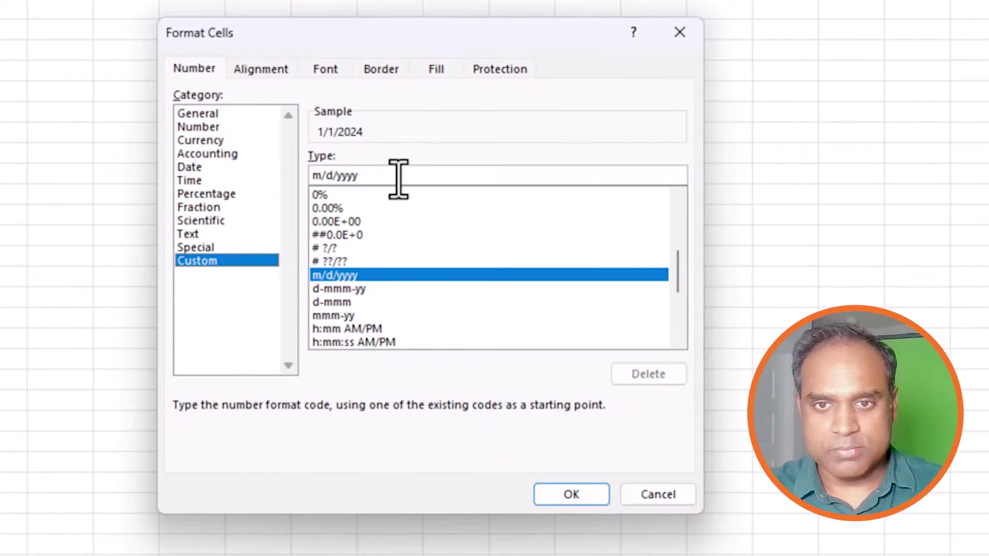
{"action": "left_click_drag", "start_coordinate": [397, 177], "coordinate": [221, 155]}
{"action": "type", "text": "dd-m,"}
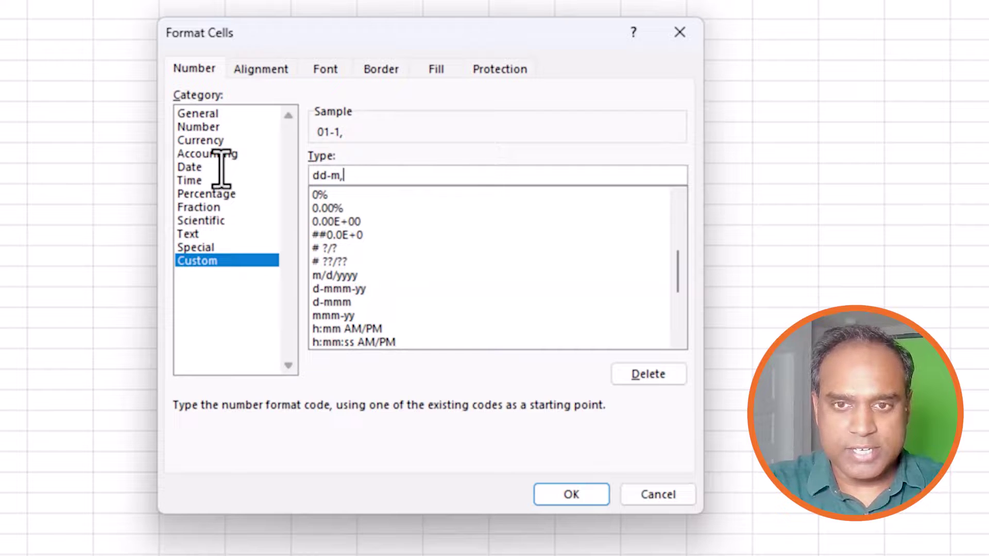
{"action": "key", "text": "BackSpace"}
{"action": "type", "text": "mmm-yyyy"}
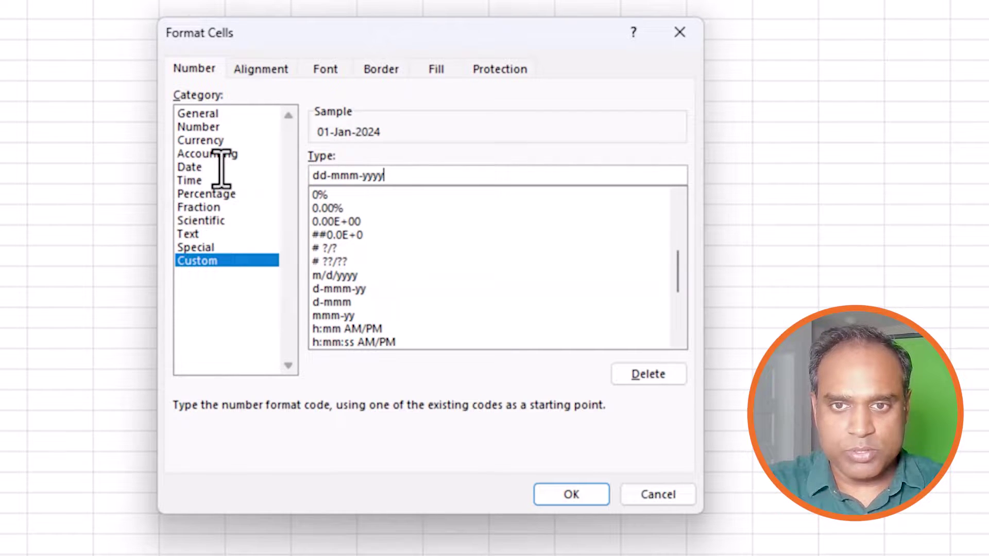
{"action": "key", "text": "Return"}
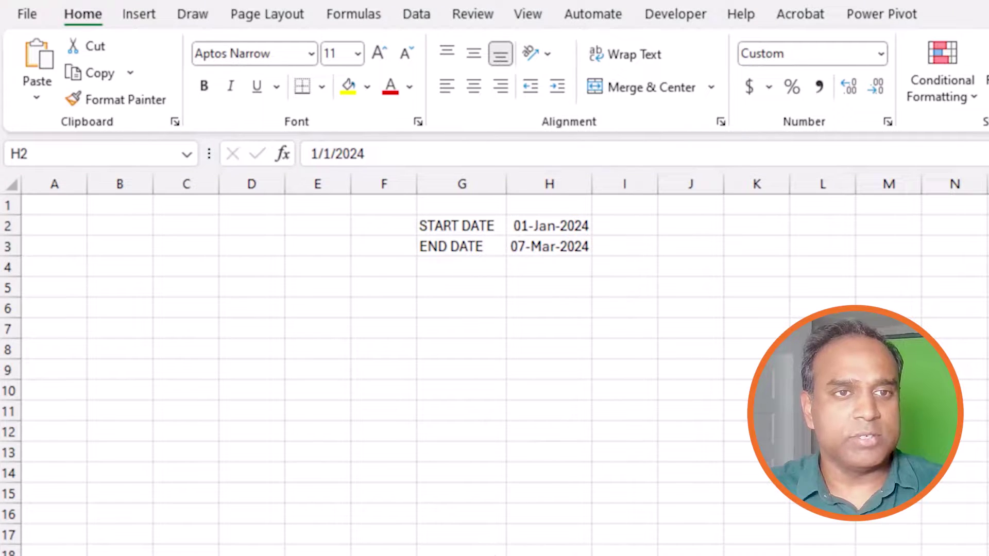
Enter the label 'SYMBOL' in G5 and the ticker MSFT in H5
{"action": "key", "text": "shift+Down"}
{"action": "left_click", "coordinate": [503, 287]}
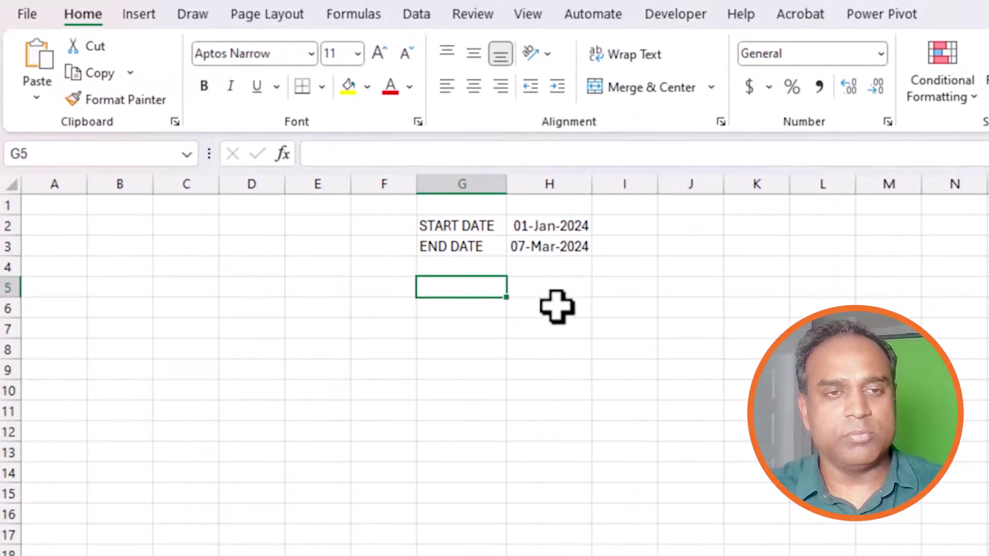
{"action": "type", "text": "SYMBOL"}
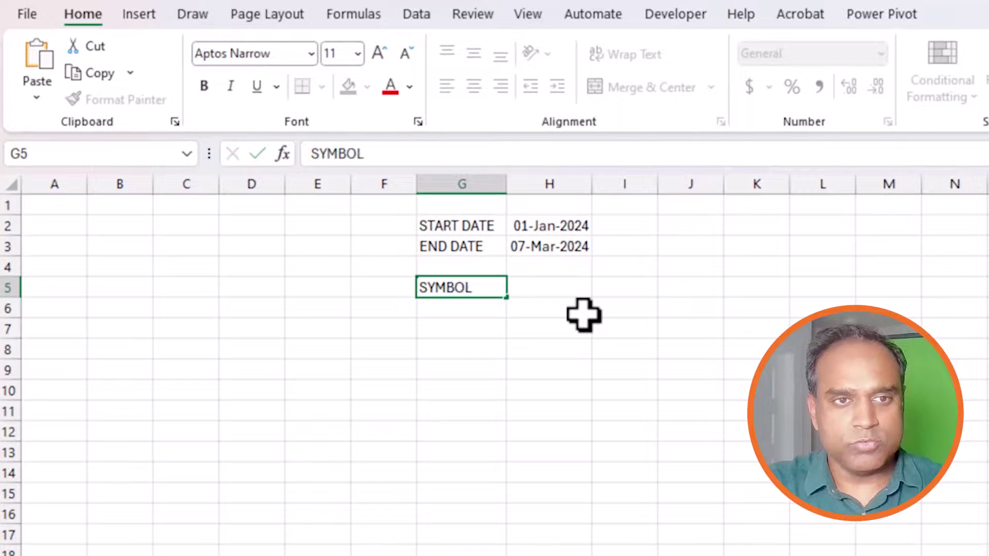
{"action": "key", "text": "Tab"}
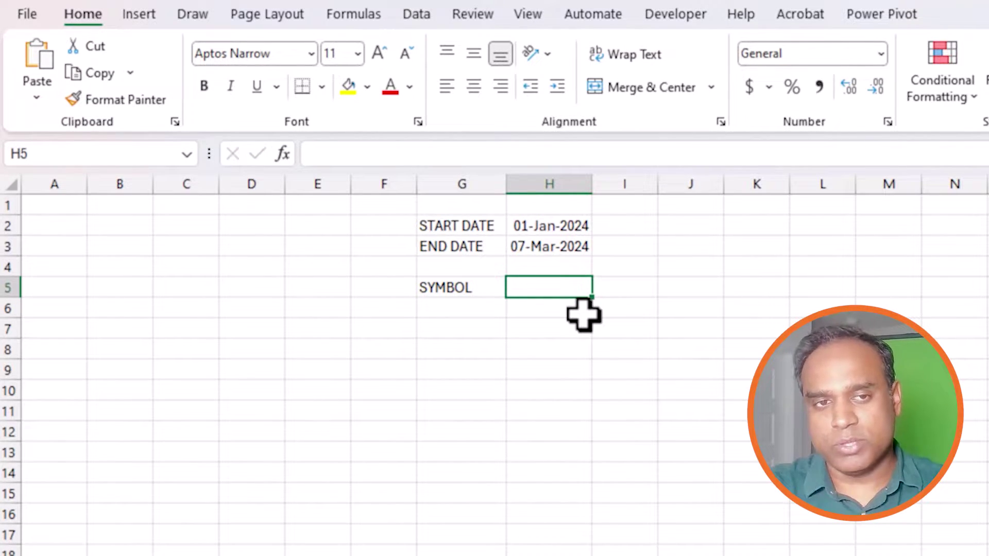
{"action": "type", "text": "MSFT"}
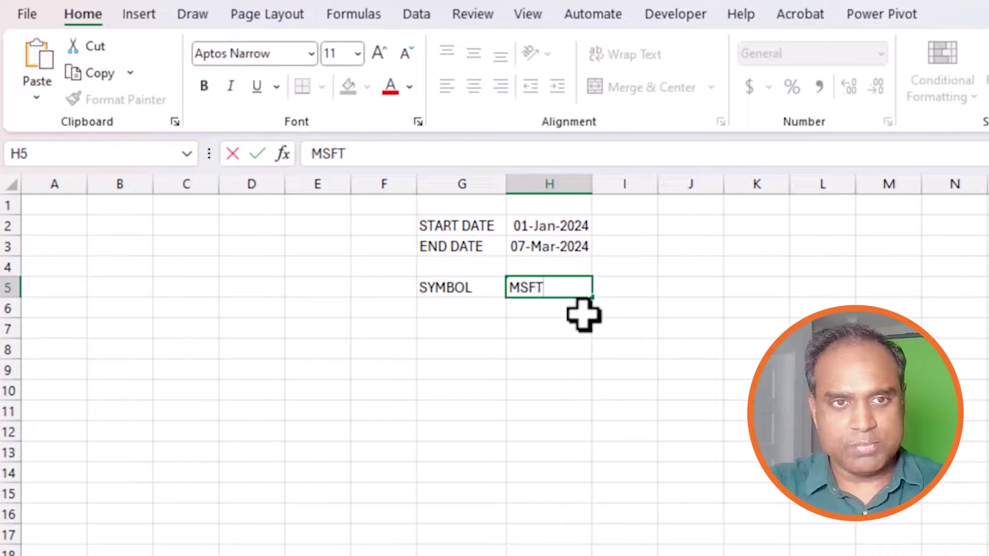
{"action": "key", "text": "Return"}
Convert MSFT to the Nasdaq Microsoft Corporation stock data type and widen column H
{"action": "key", "text": "Up"}
{"action": "key", "text": "Right"}
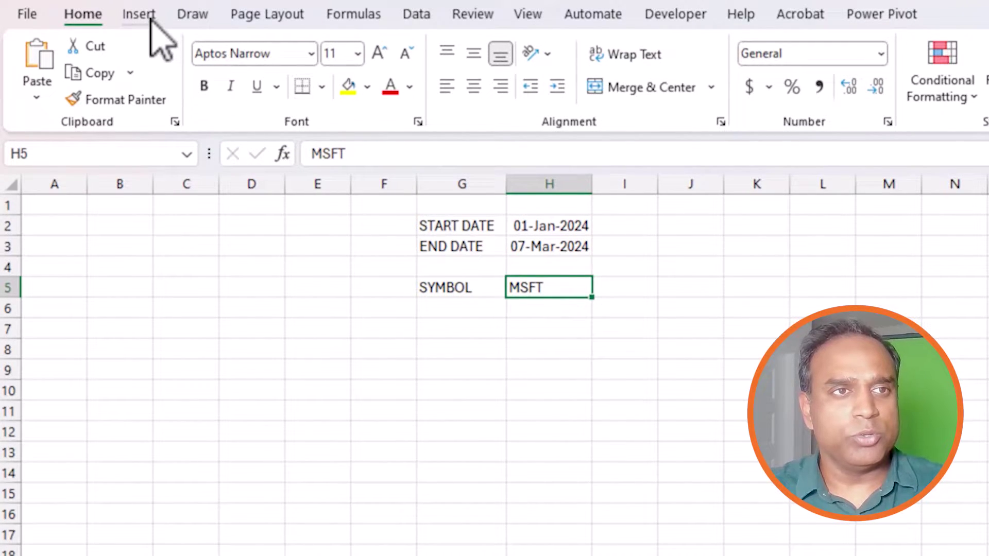
{"action": "left_click", "coordinate": [427, 19]}
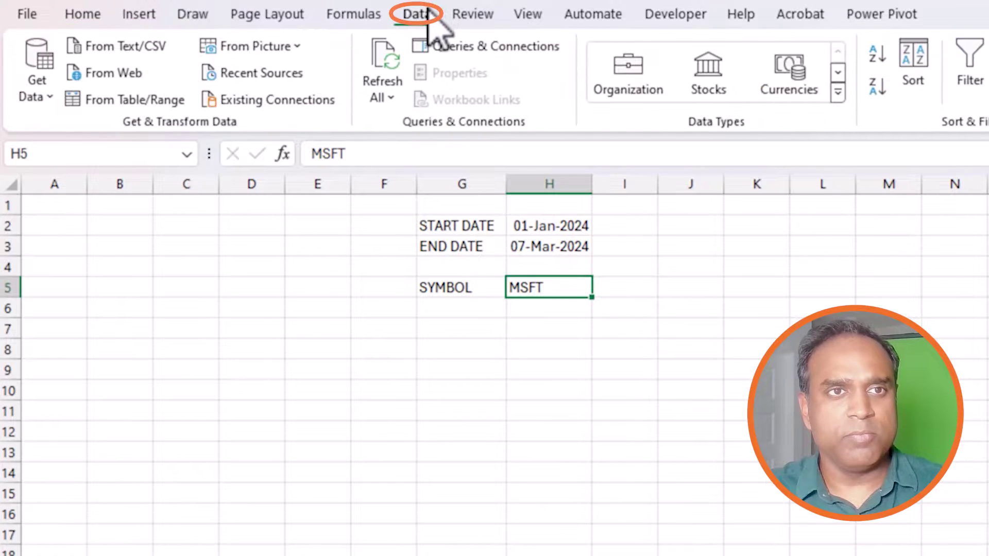
{"action": "left_click", "coordinate": [709, 87]}
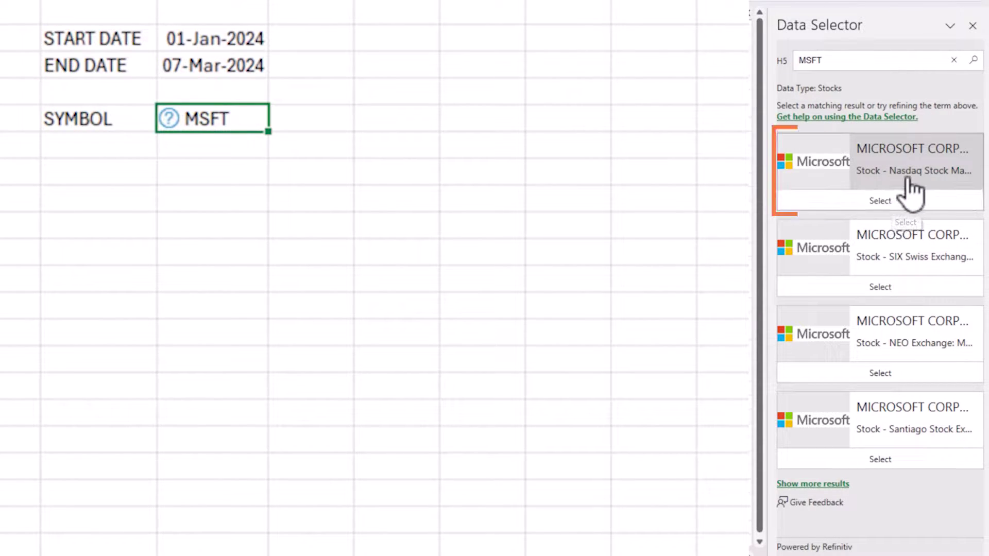
{"action": "left_click", "coordinate": [899, 203]}
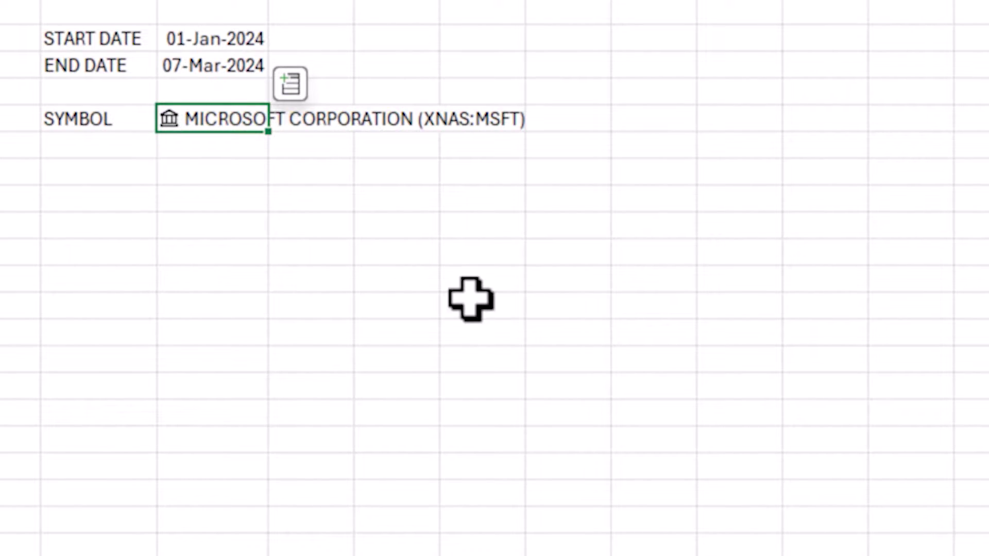
{"action": "left_click_drag", "start_coordinate": [269, 4], "coordinate": [535, 20]}
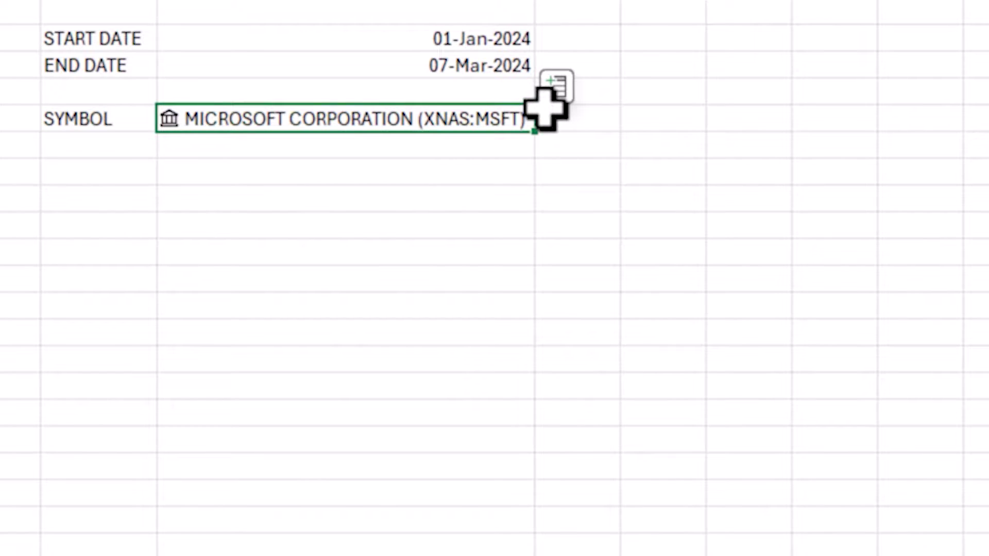
{"action": "left_click", "coordinate": [556, 86]}
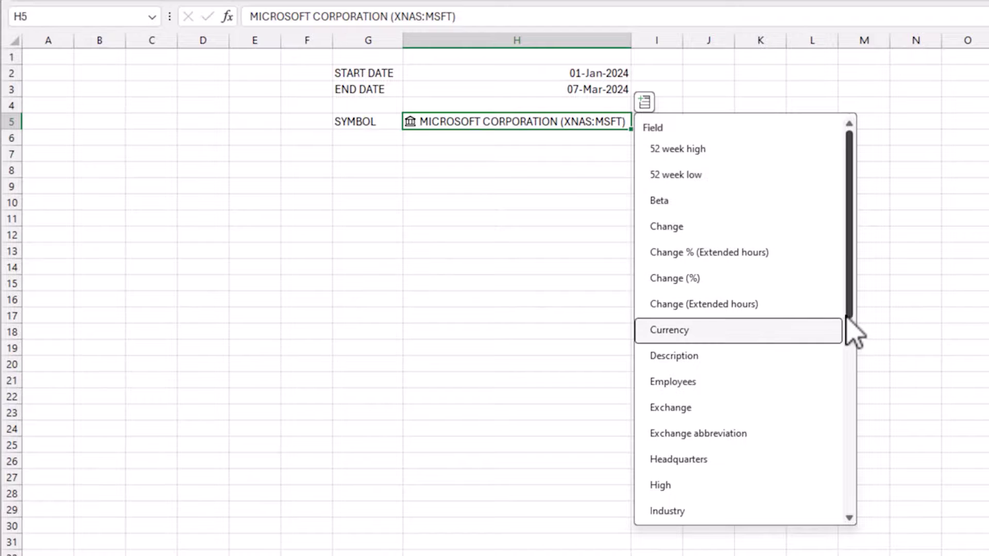
{"action": "left_click_drag", "start_coordinate": [848, 325], "coordinate": [859, 270]}
{"action": "key", "text": "Down"}
{"action": "key", "text": "Down"}
{"action": "key", "text": "Down"}
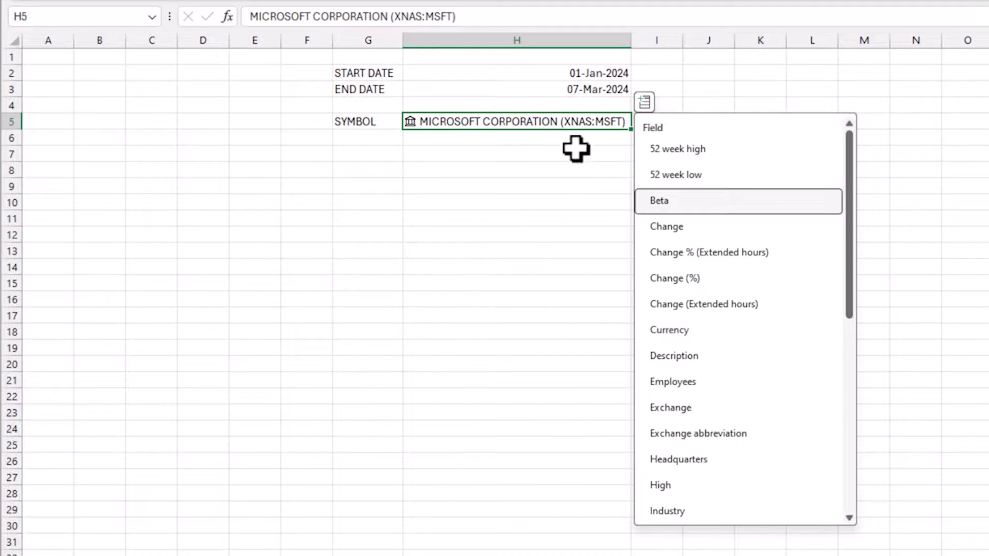
{"action": "left_click", "coordinate": [543, 154]}
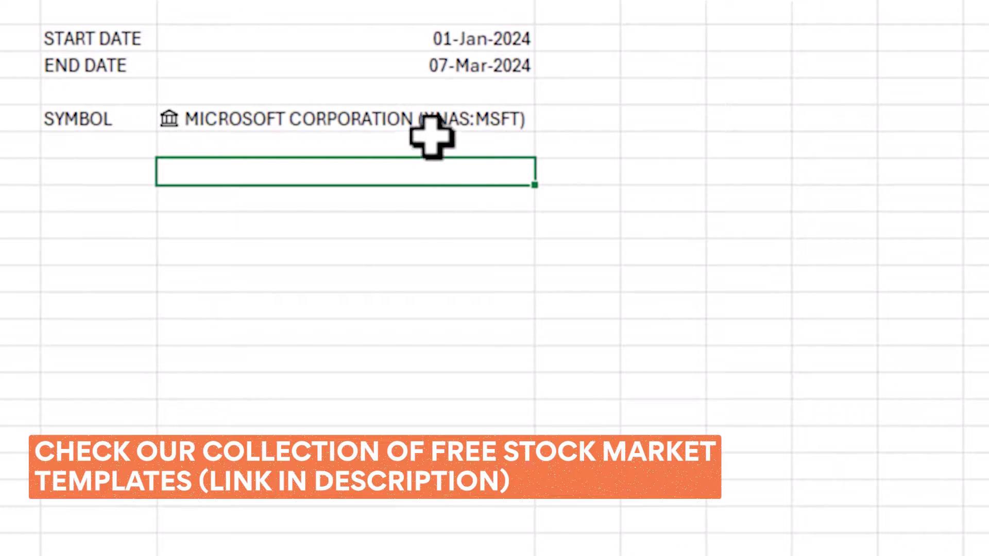
{"action": "left_click", "coordinate": [449, 118]}
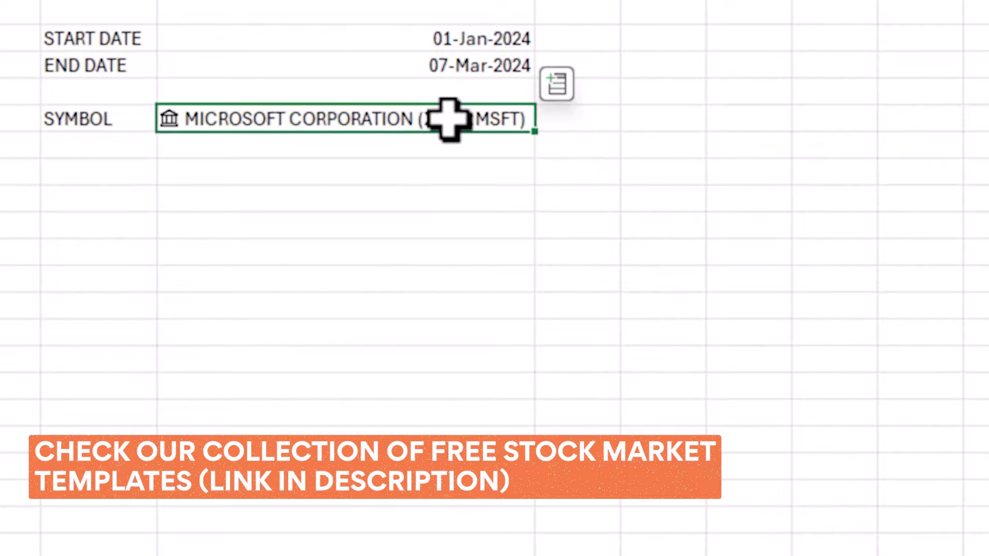
{"action": "left_click", "coordinate": [217, 534]}
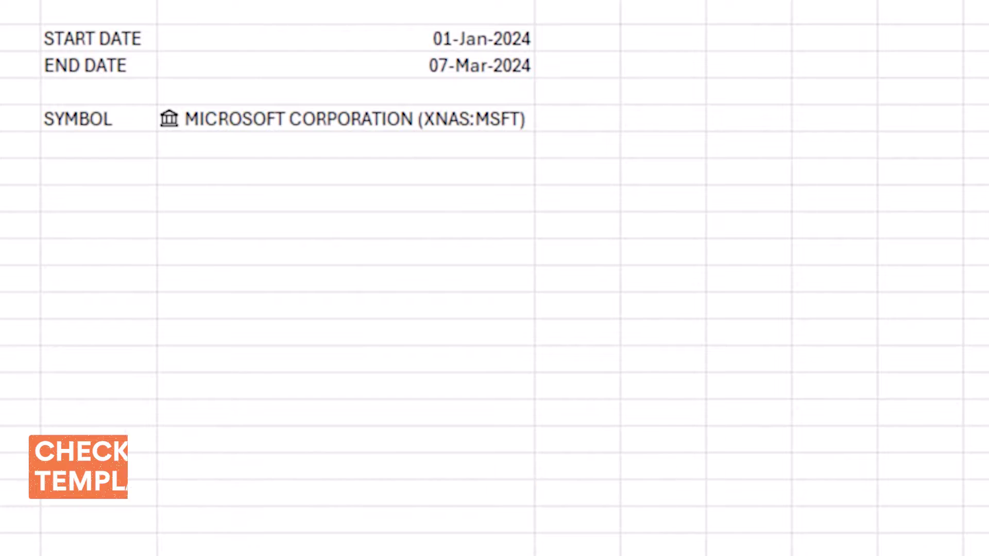
{"action": "left_click", "coordinate": [741, 43]}
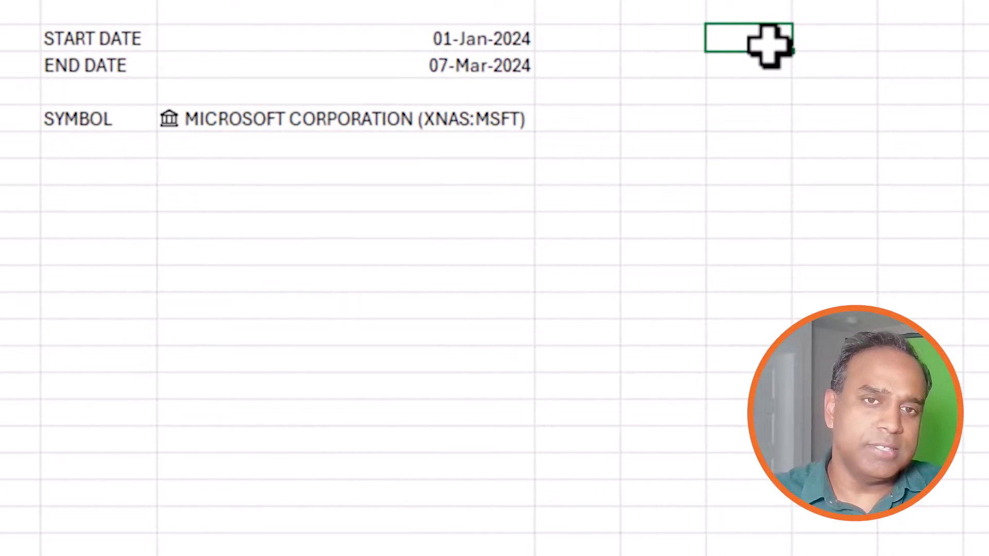
Add headers DATE, CLOSING PRICE and VOLUME in K2:M2, widening columns L and M
{"action": "type", "text": "DATE"}
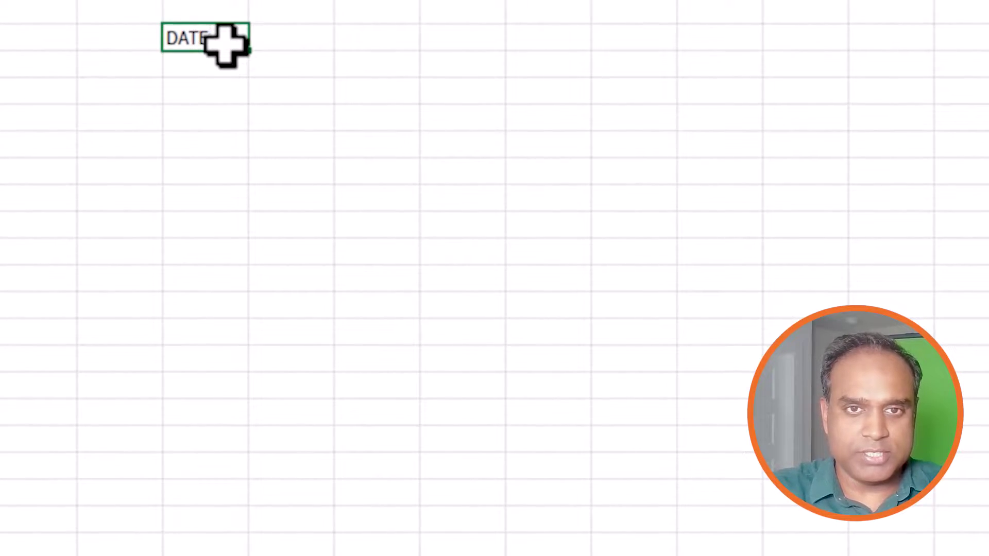
{"action": "key", "text": "Tab"}
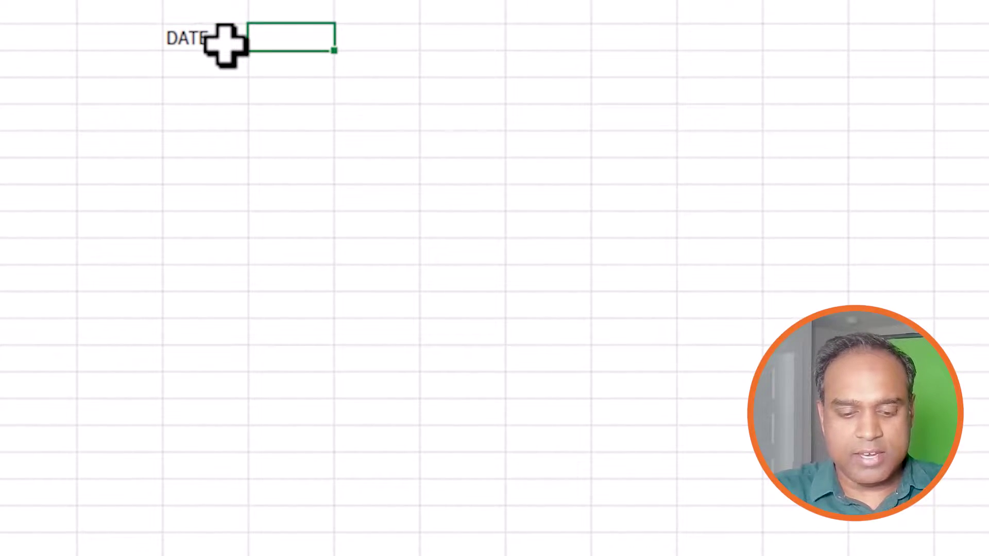
{"action": "type", "text": "CLOSING"}
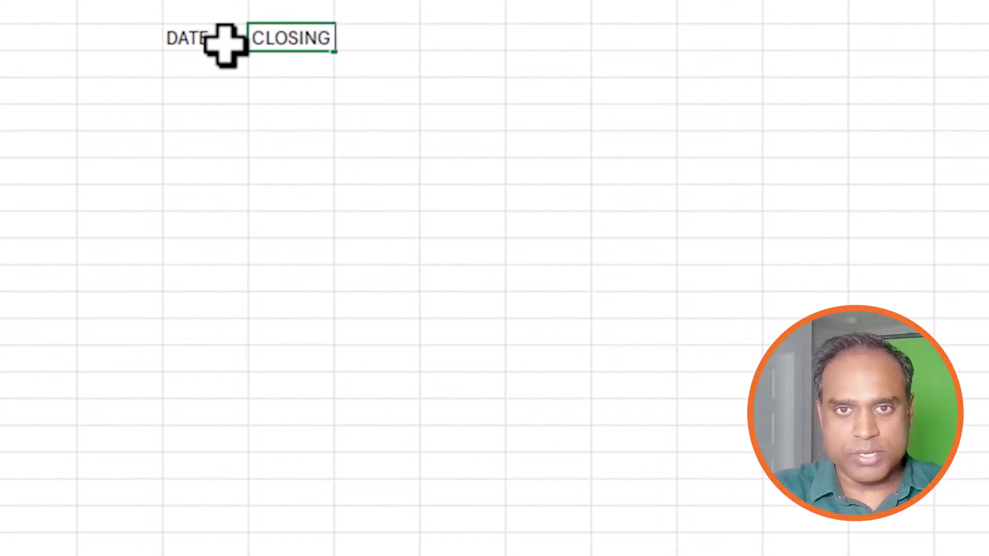
{"action": "type", "text": " PRICE"}
{"action": "key", "text": "Tab"}
{"action": "type", "text": "VO"}
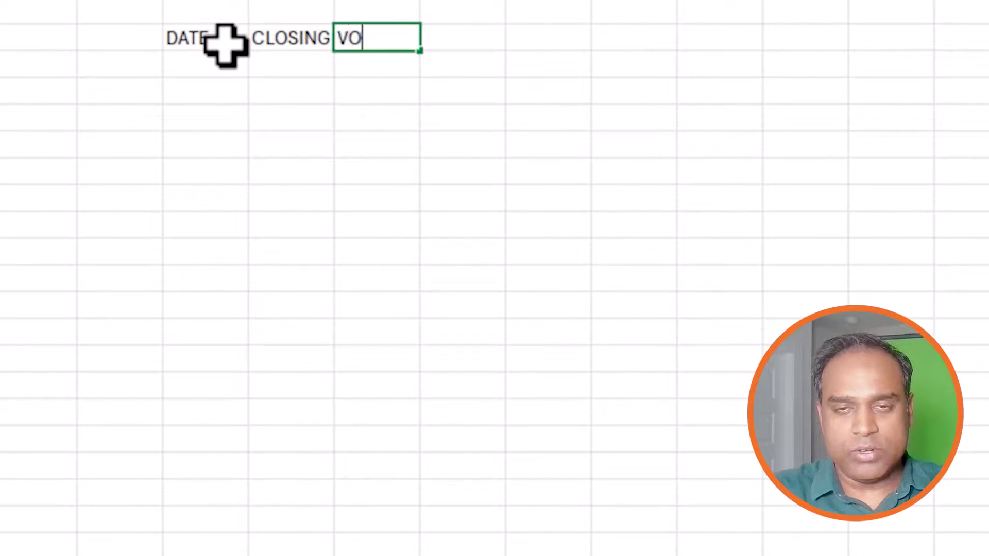
{"action": "type", "text": "LUME"}
{"action": "key", "text": "Return"}
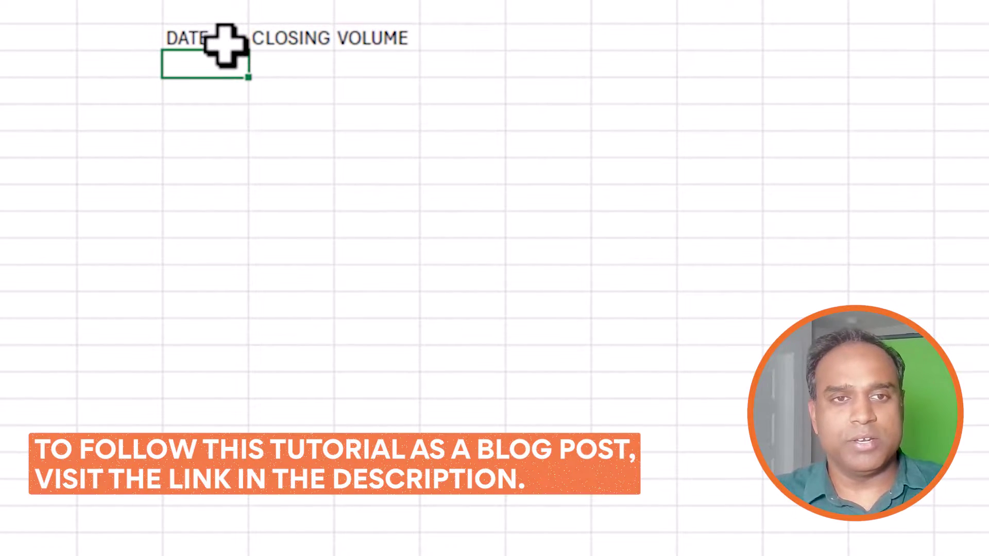
{"action": "left_click_drag", "start_coordinate": [334, 1], "coordinate": [347, 1]}
{"action": "left_click_drag", "start_coordinate": [428, 4], "coordinate": [452, 1]}
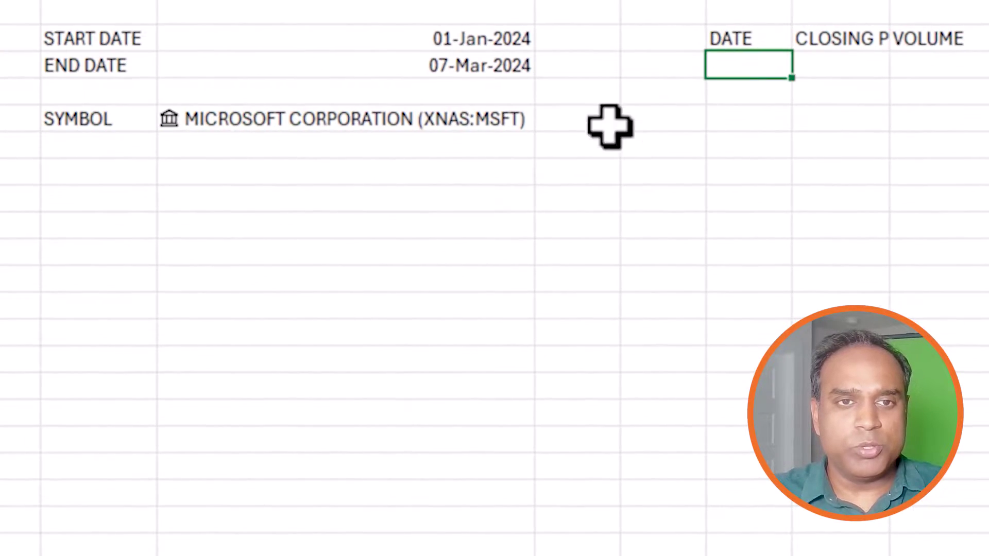
{"action": "left_click", "coordinate": [505, 129]}
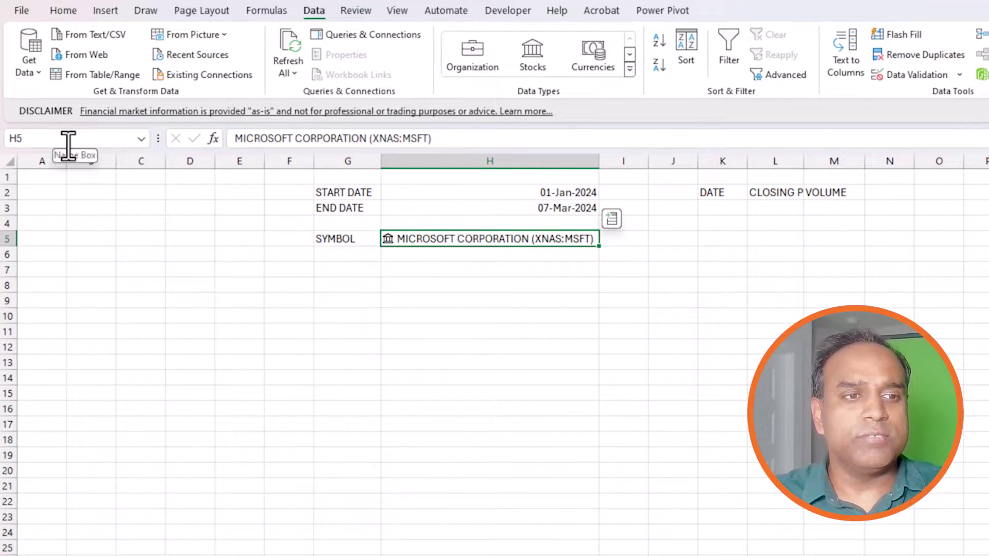
Define the name I_SYM for the stock symbol cell H5 using the Name Box
{"action": "left_click", "coordinate": [66, 144]}
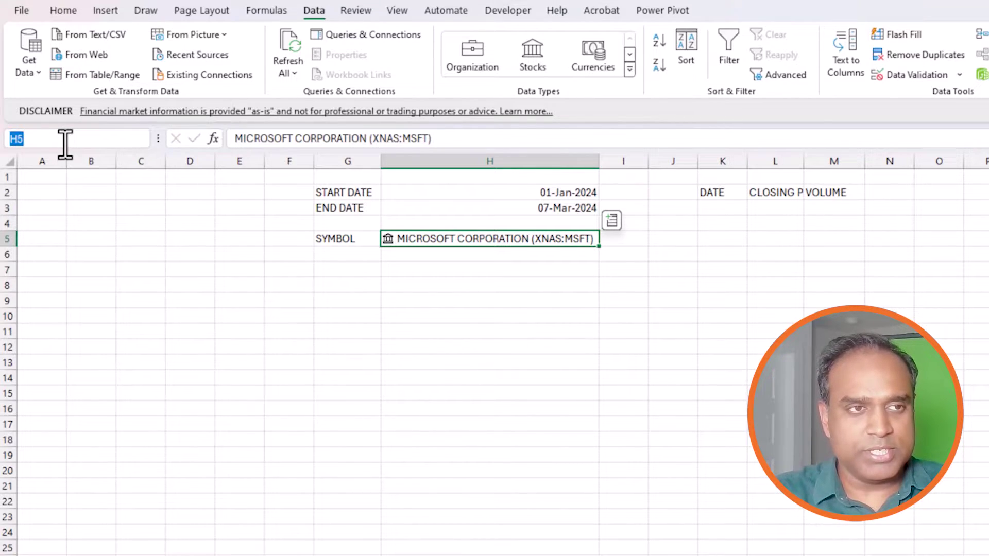
{"action": "key", "text": "BackSpace"}
{"action": "type", "text": "I_SYM"}
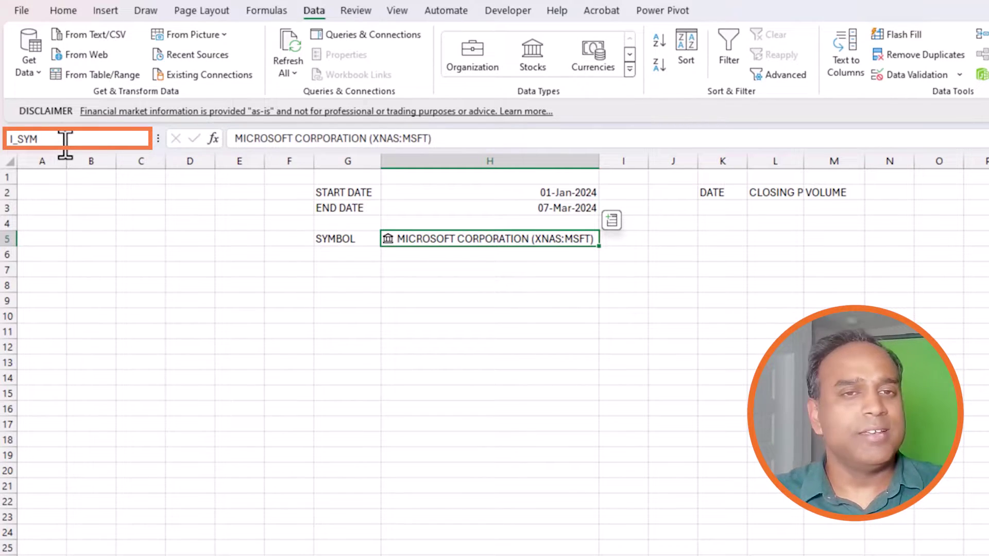
{"action": "key", "text": "Return"}
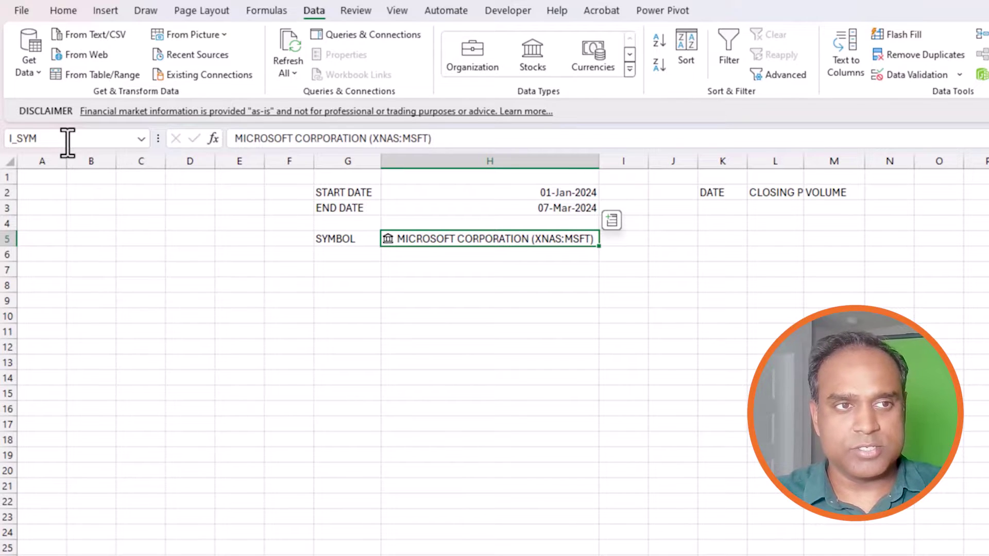
Enter =STOCKHISTORY(I_SYM,H2,H3,0,0,0,1,5) in K3 to spill daily dates, closes and volumes
{"action": "left_click", "coordinate": [741, 207]}
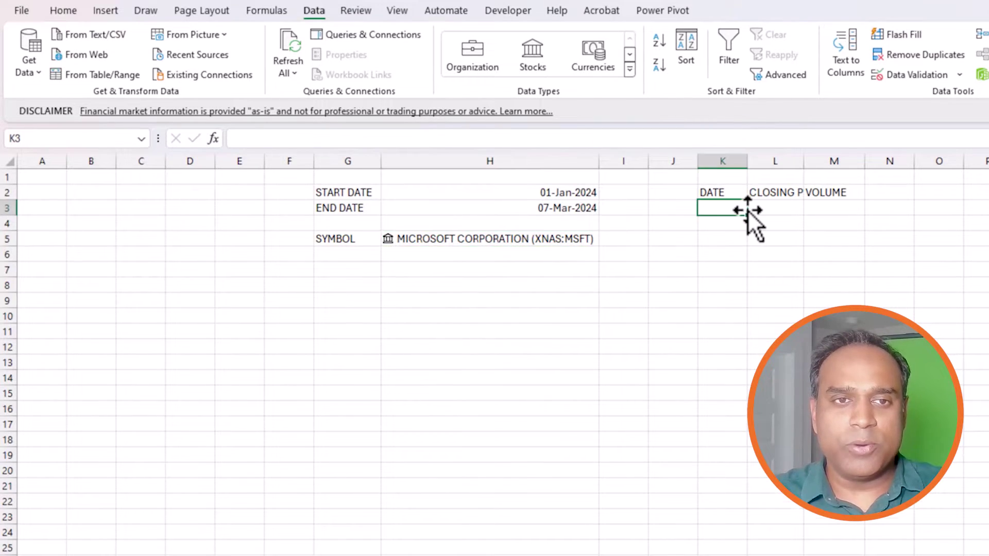
{"action": "type", "text": "=S"}
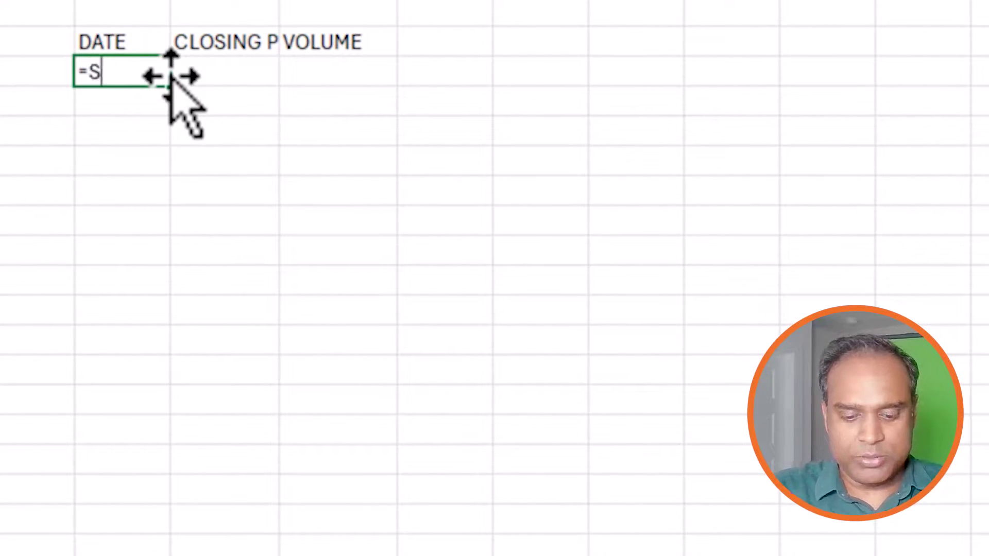
{"action": "type", "text": "TOCKHISTORY"}
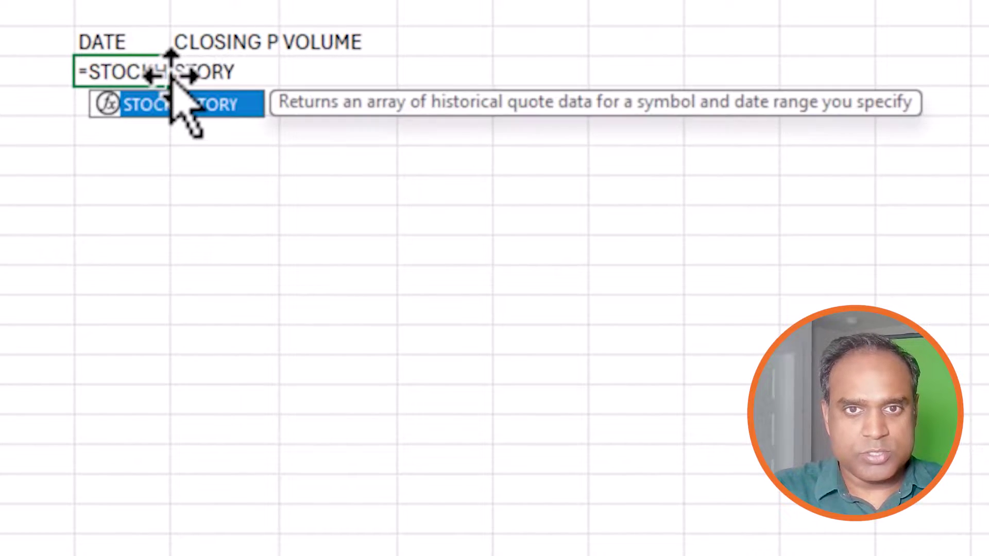
{"action": "type", "text": "("}
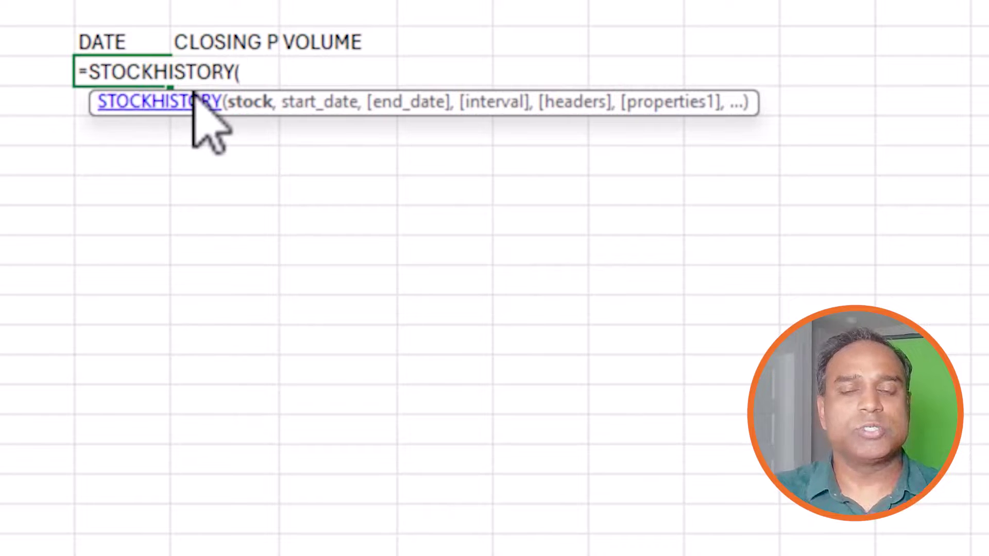
{"action": "type", "text": "I_S"}
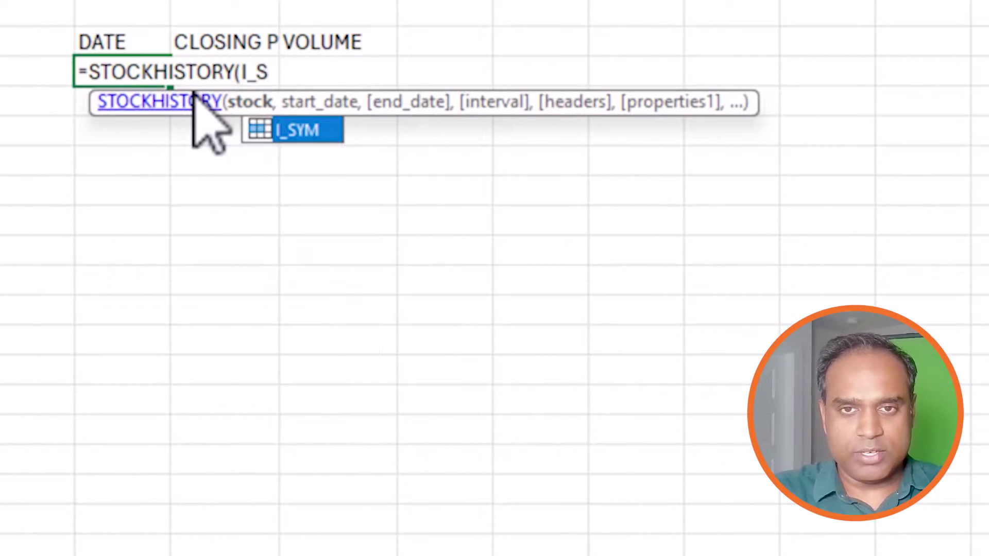
{"action": "type", "text": "YM"}
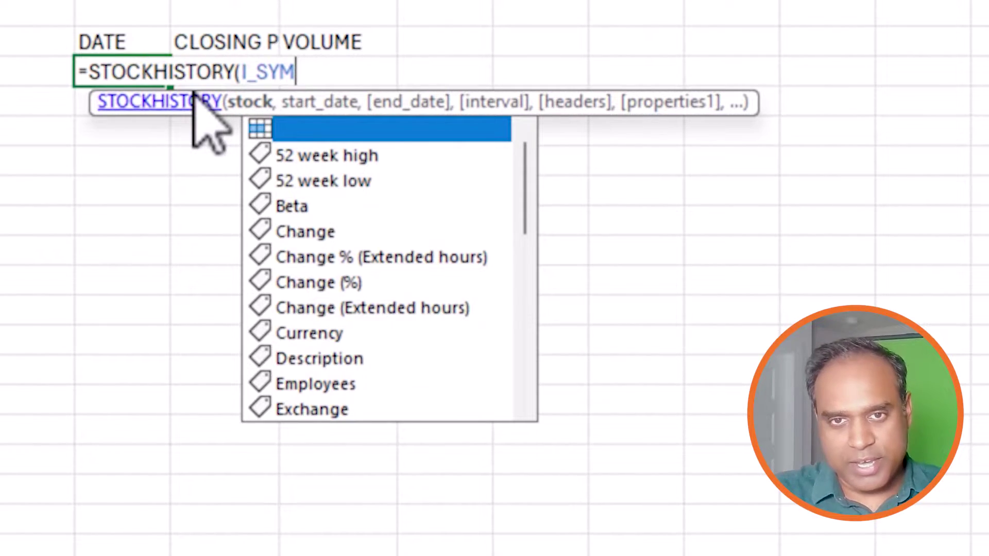
{"action": "type", "text": ","}
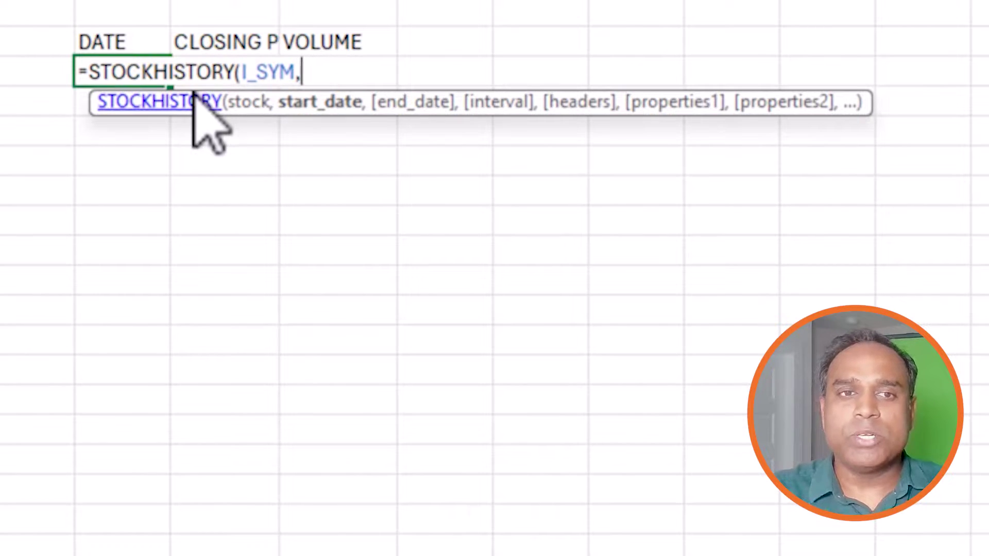
{"action": "left_click", "coordinate": [381, 43]}
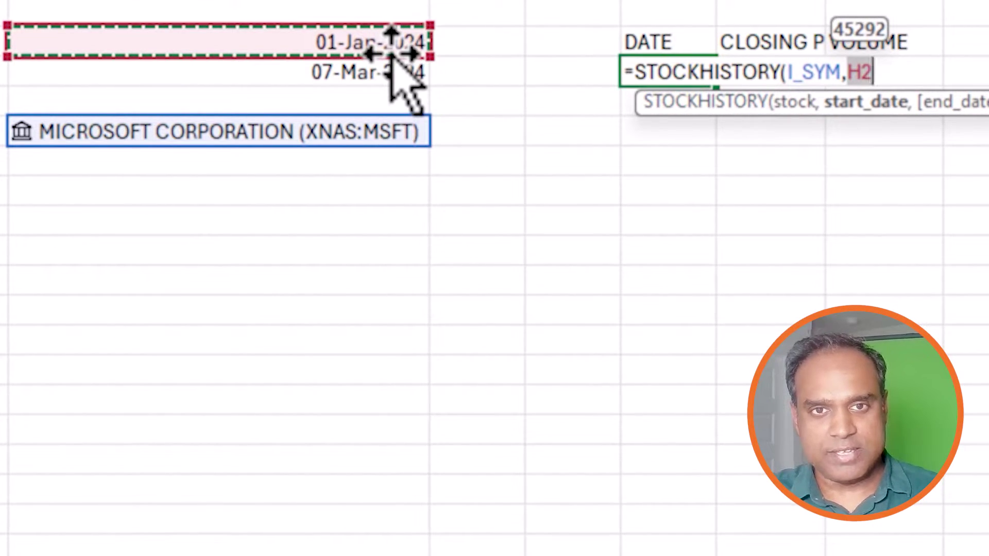
{"action": "type", "text": ","}
{"action": "left_click", "coordinate": [386, 80]}
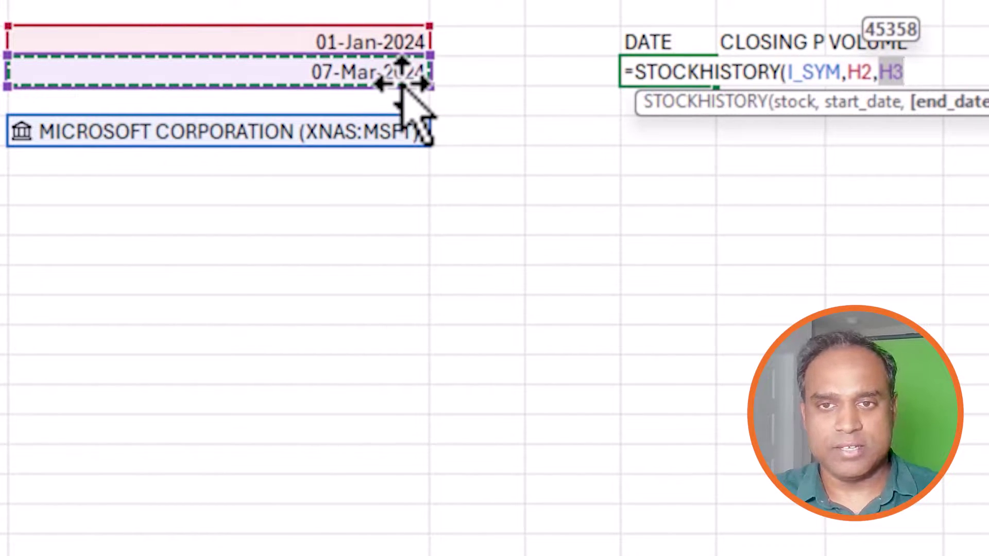
{"action": "type", "text": ","}
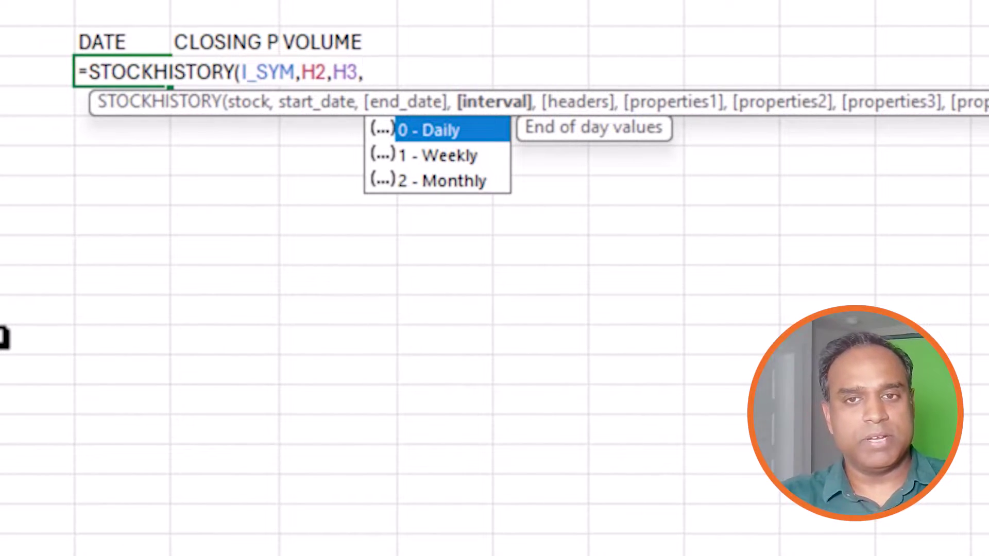
{"action": "type", "text": "0"}
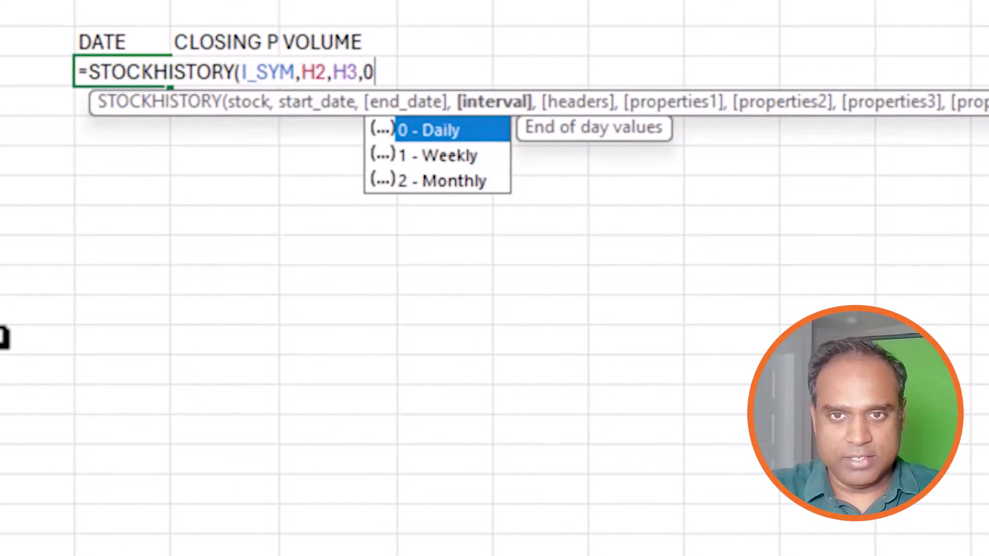
{"action": "type", "text": ","}
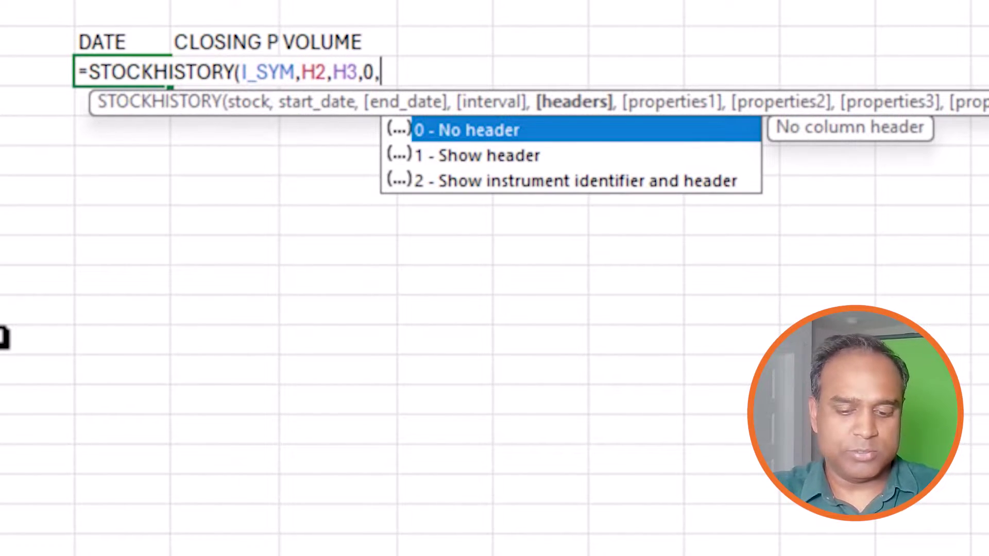
{"action": "type", "text": "0"}
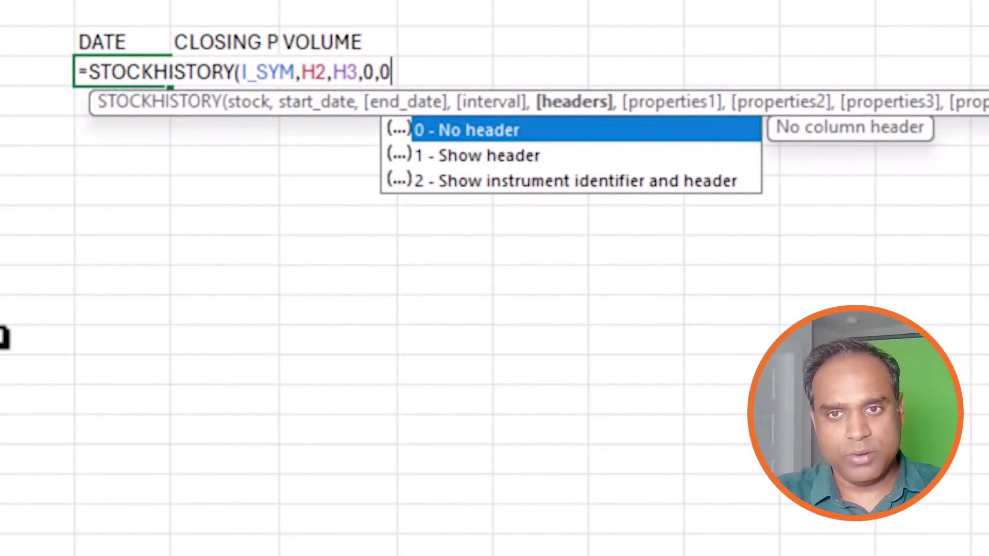
{"action": "type", "text": ","}
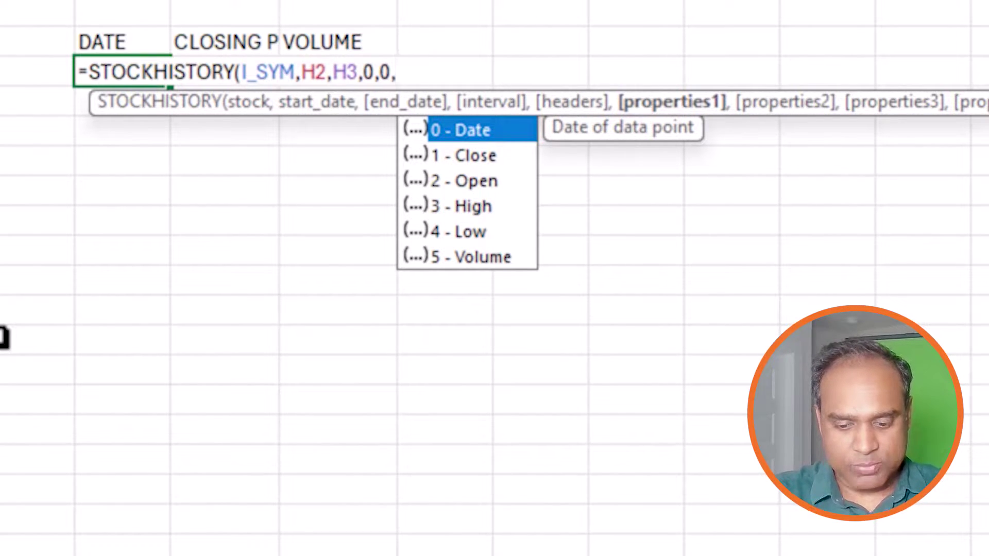
{"action": "type", "text": "0,"}
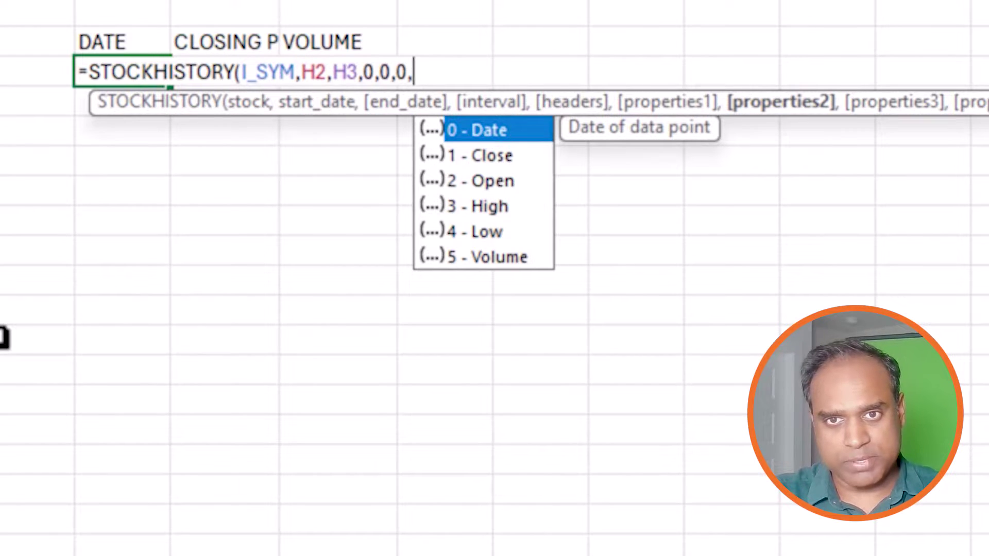
{"action": "type", "text": "1,"}
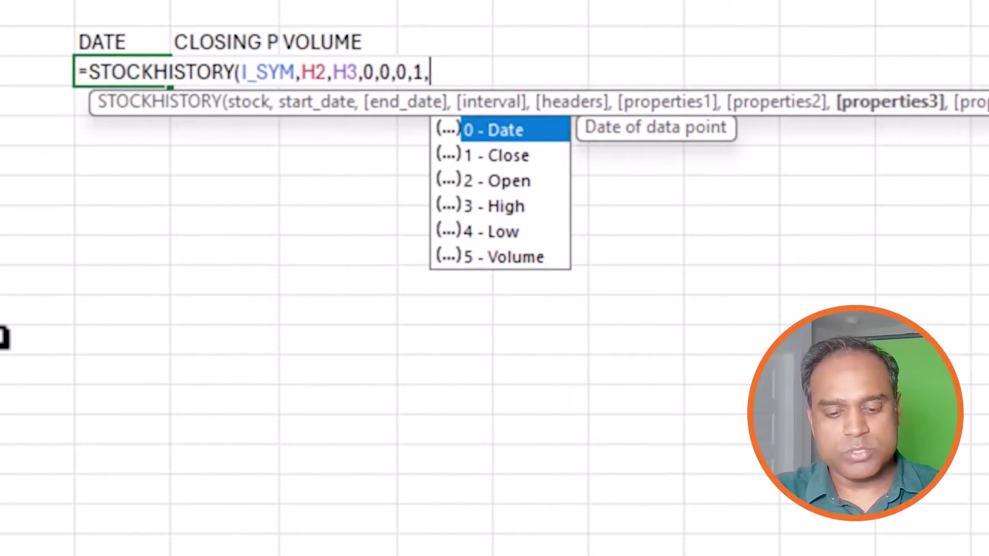
{"action": "type", "text": "5"}
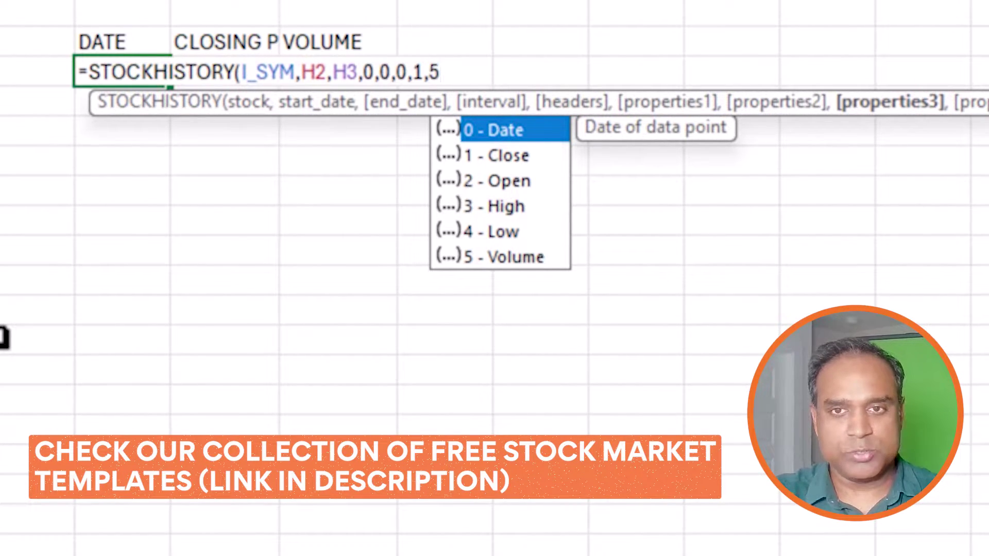
{"action": "type", "text": ")"}
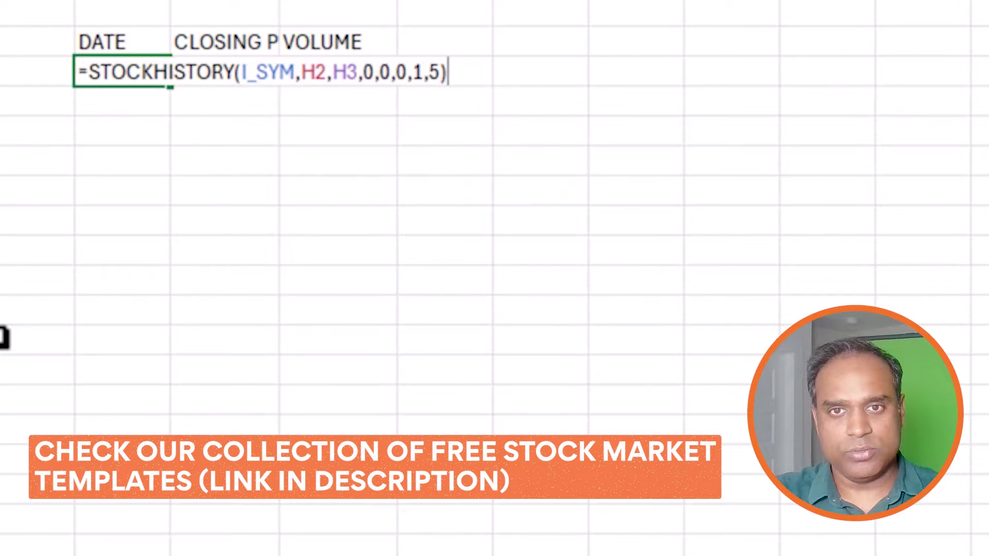
{"action": "key", "text": "Return"}
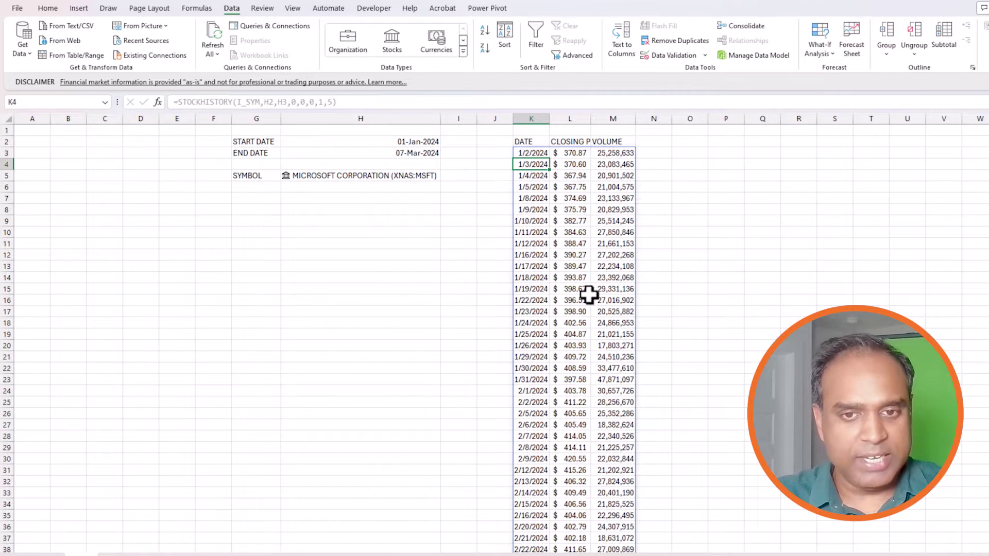
Widen column L until the full CLOSING PRICE header is visible
{"action": "scroll", "coordinate": [577, 263], "scroll_direction": "down", "scroll_amount": 4}
{"action": "scroll", "coordinate": [577, 263], "scroll_direction": "down", "scroll_amount": 3}
{"action": "scroll", "coordinate": [577, 263], "scroll_direction": "up", "scroll_amount": 7}
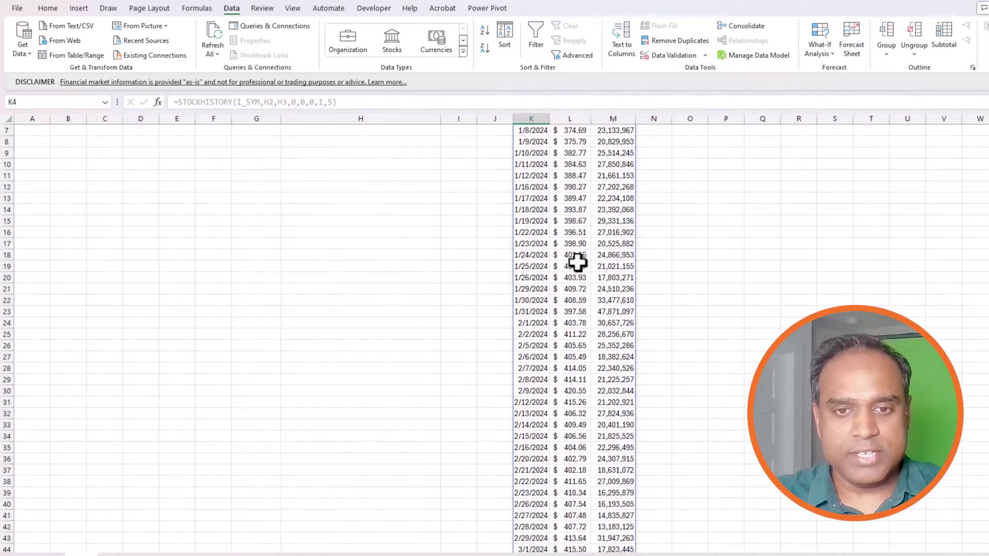
{"action": "left_click_drag", "start_coordinate": [590, 119], "coordinate": [615, 120]}
{"action": "left_click", "coordinate": [534, 118]}
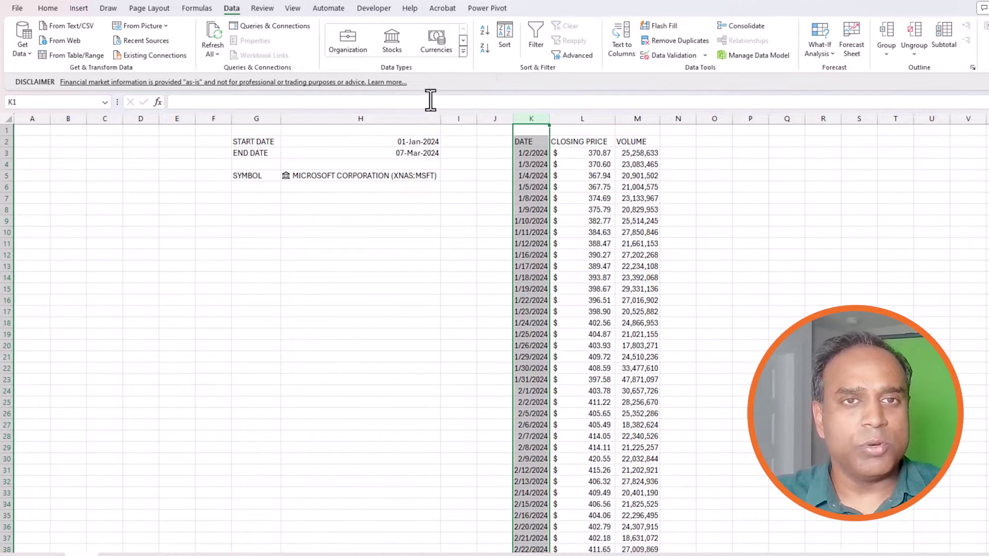
{"action": "left_click", "coordinate": [48, 8]}
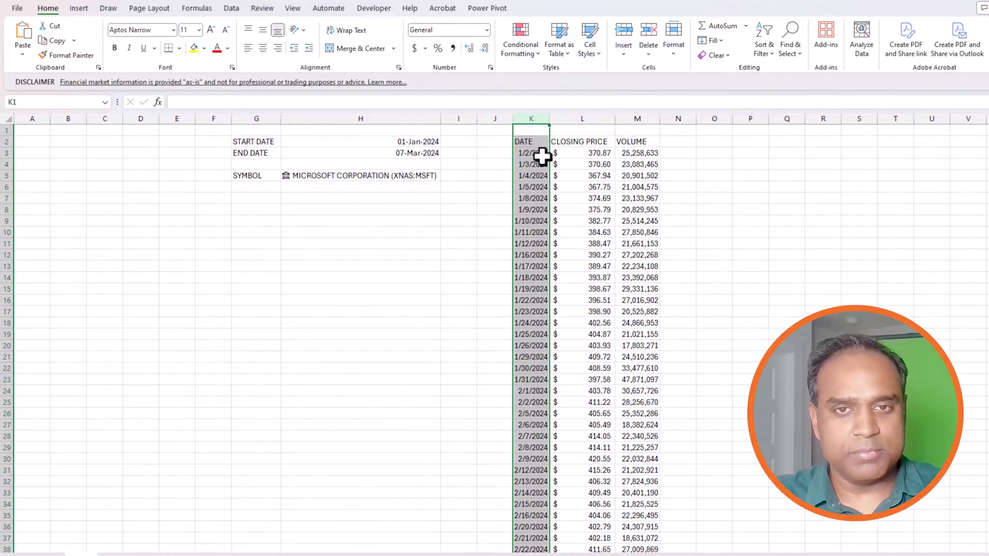
Replace the dates' m/d/yyyy format with the custom format dd-mmm-yyyy
{"action": "key", "text": "ctrl+1"}
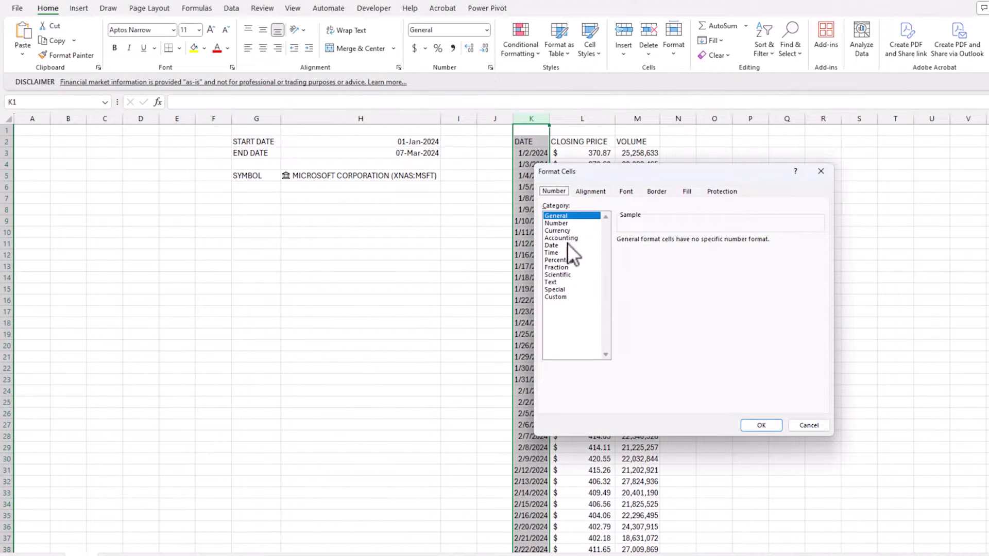
{"action": "left_click", "coordinate": [567, 245]}
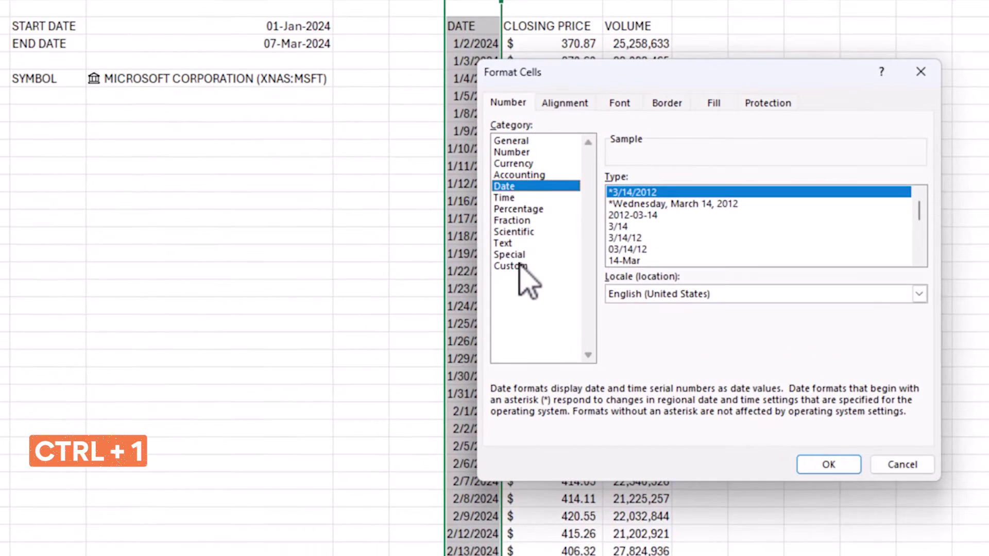
{"action": "left_click", "coordinate": [557, 297]}
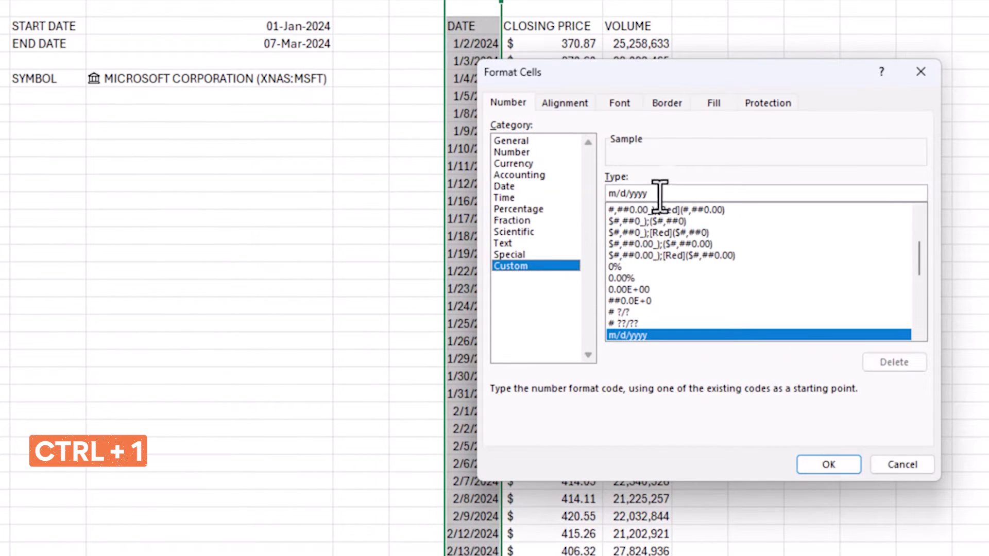
{"action": "left_click_drag", "start_coordinate": [658, 192], "coordinate": [554, 195]}
{"action": "type", "text": "dd-mmm-"}
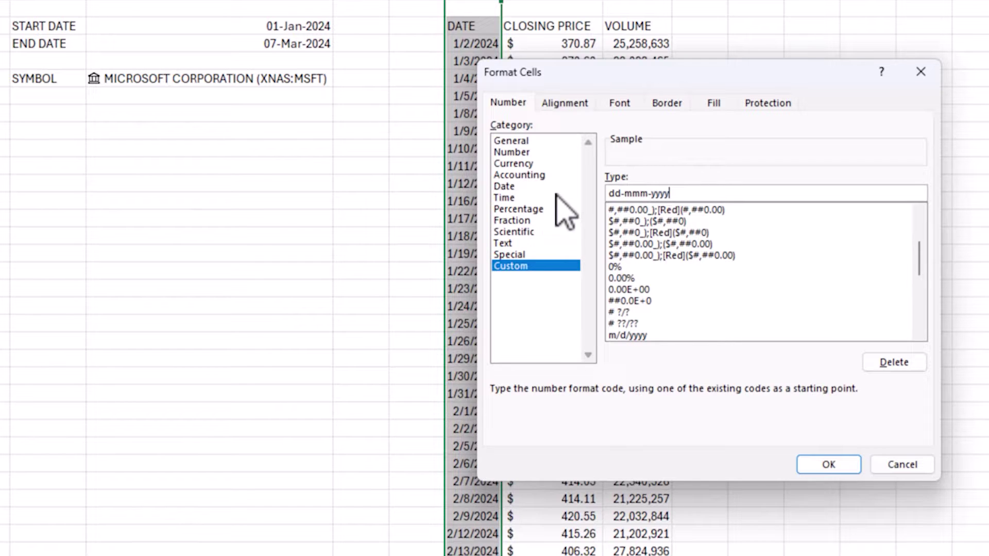
{"action": "key", "text": "Return"}
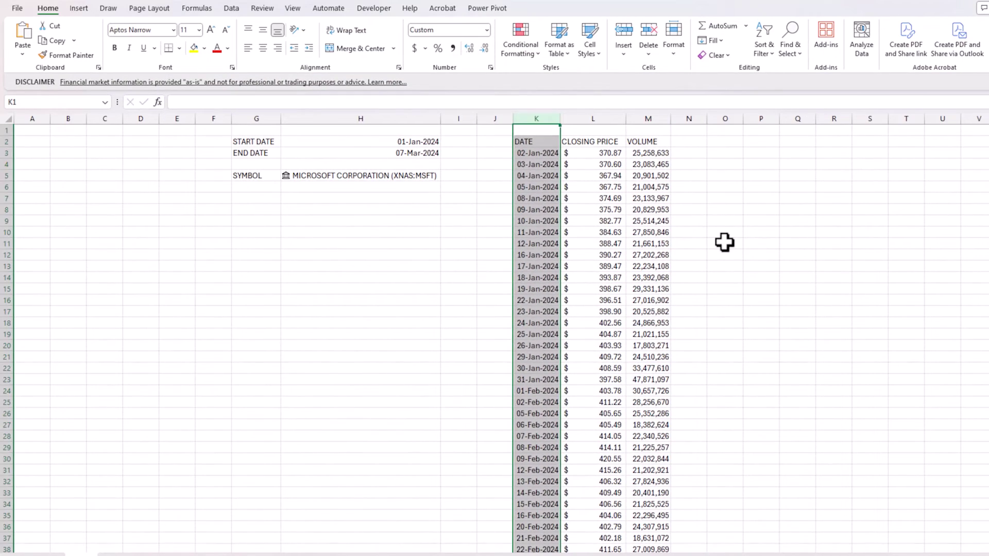
Widen column K so dates like 02-Jan-2024 fit, and check the table's last row
{"action": "left_click", "coordinate": [724, 242]}
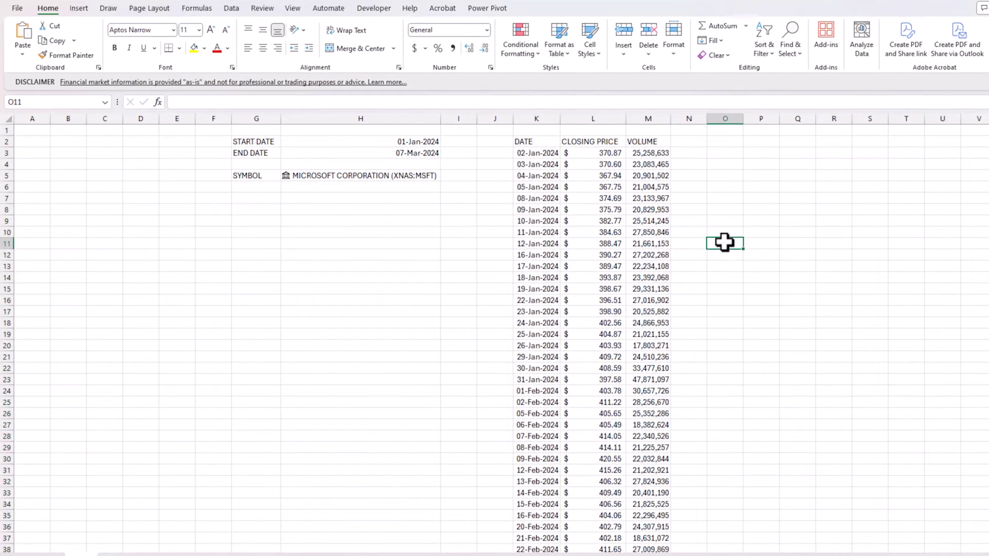
{"action": "left_click_drag", "start_coordinate": [561, 119], "coordinate": [570, 118]}
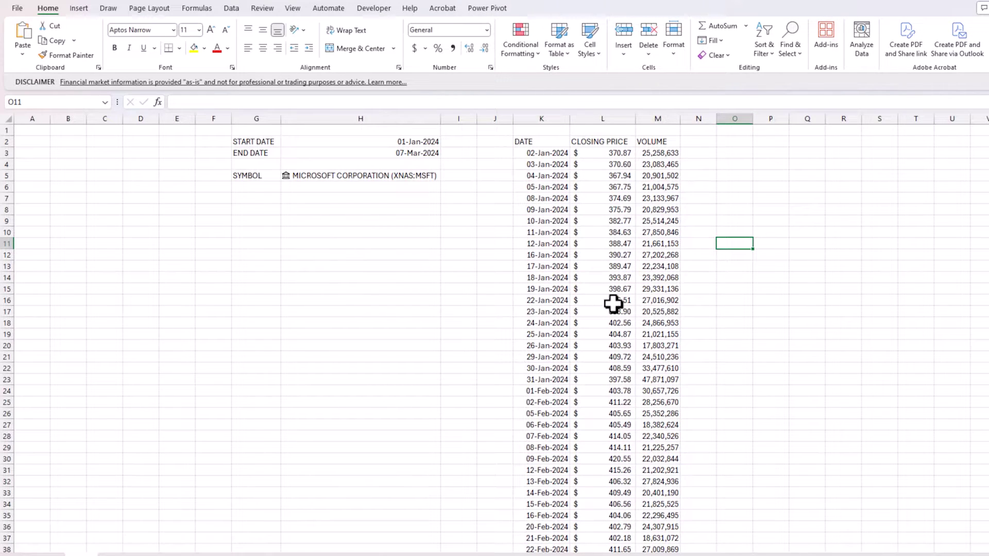
{"action": "scroll", "coordinate": [613, 304], "scroll_direction": "down", "scroll_amount": 8}
{"action": "left_click", "coordinate": [547, 379]}
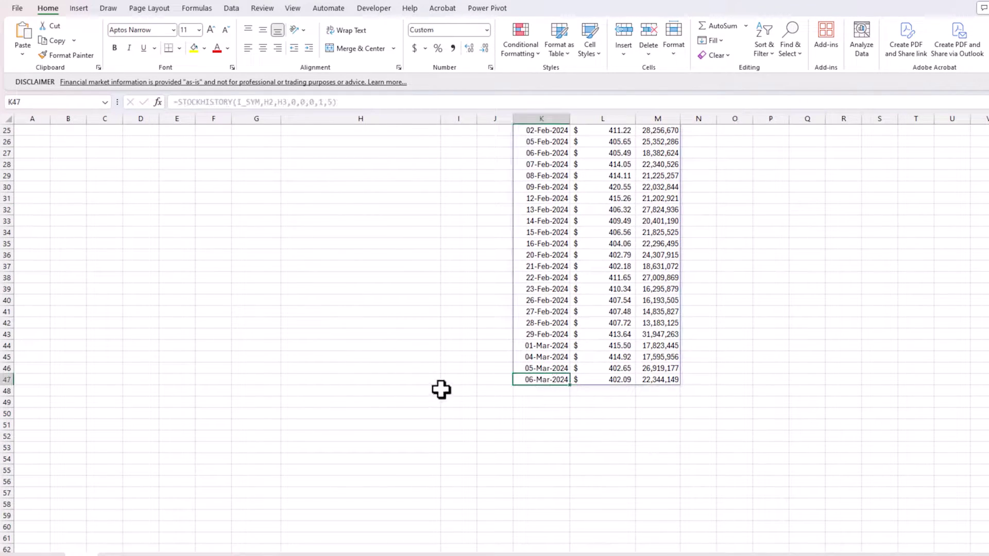
{"action": "scroll", "coordinate": [534, 378], "scroll_direction": "up", "scroll_amount": 8}
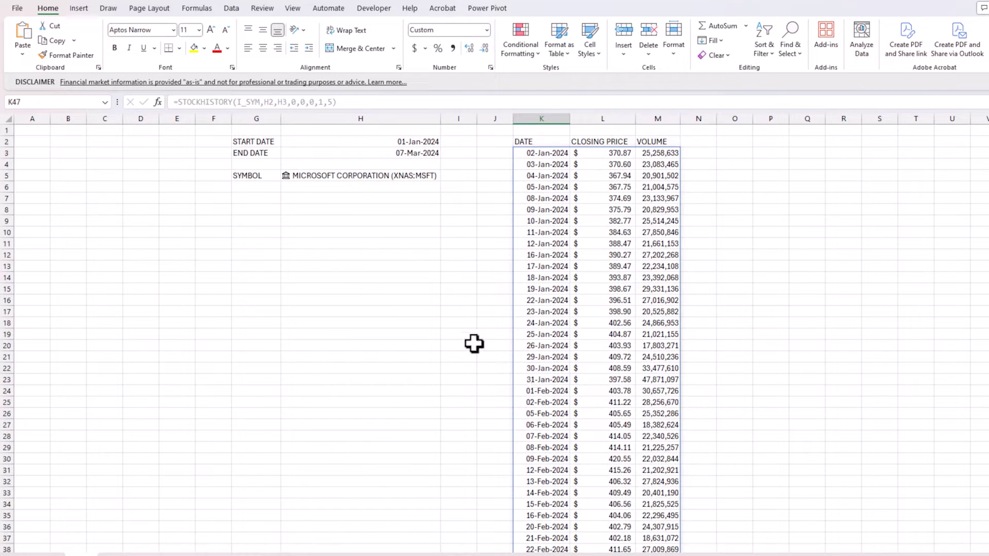
Change the start date in H2 to 01-Jan-2023
{"action": "left_click", "coordinate": [387, 141]}
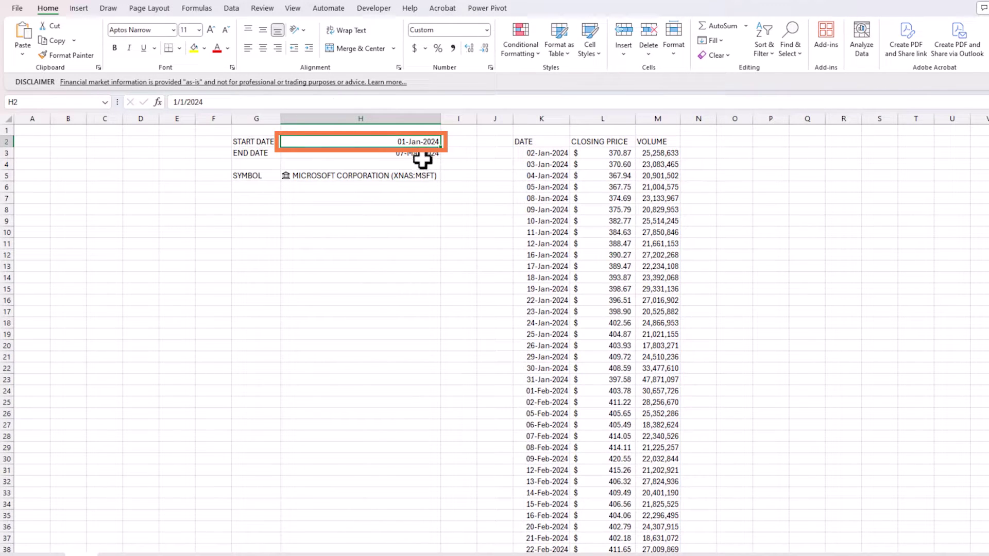
{"action": "key", "text": "F2"}
{"action": "key", "text": "BackSpace"}
{"action": "key", "text": "BackSpace"}
{"action": "key", "text": "BackSpace"}
{"action": "key", "text": "BackSpace"}
{"action": "key", "text": "BackSpace"}
{"action": "key", "text": "BackSpace"}
{"action": "type", "text": "2023"}
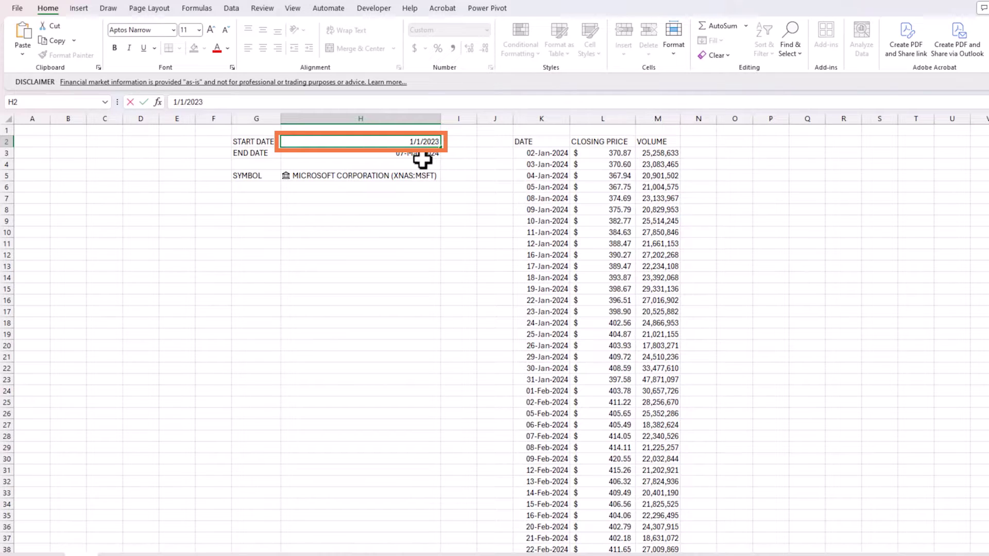
{"action": "key", "text": "Return"}
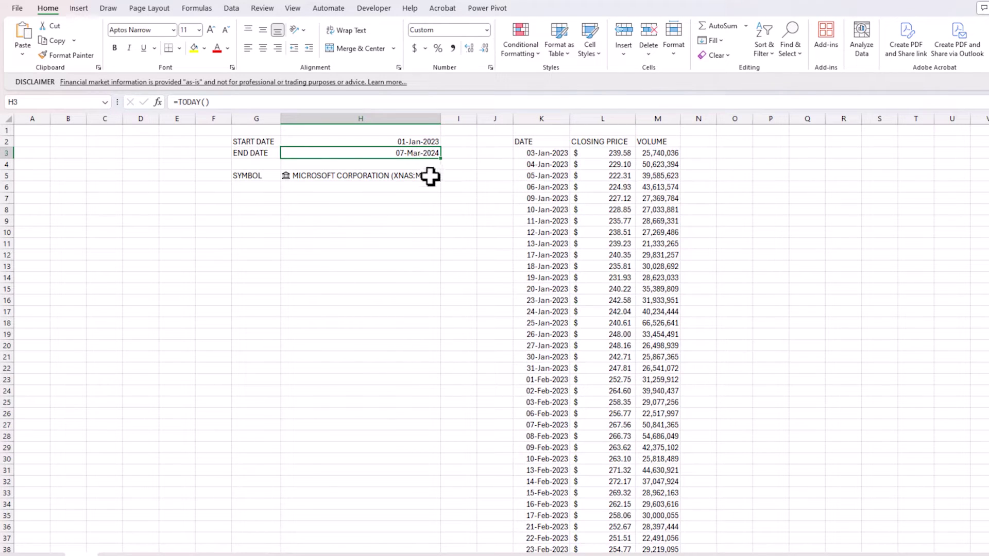
Check the extended history down to its 06-Mar-2024 end in row 297, then return to the top
{"action": "left_click", "coordinate": [545, 155]}
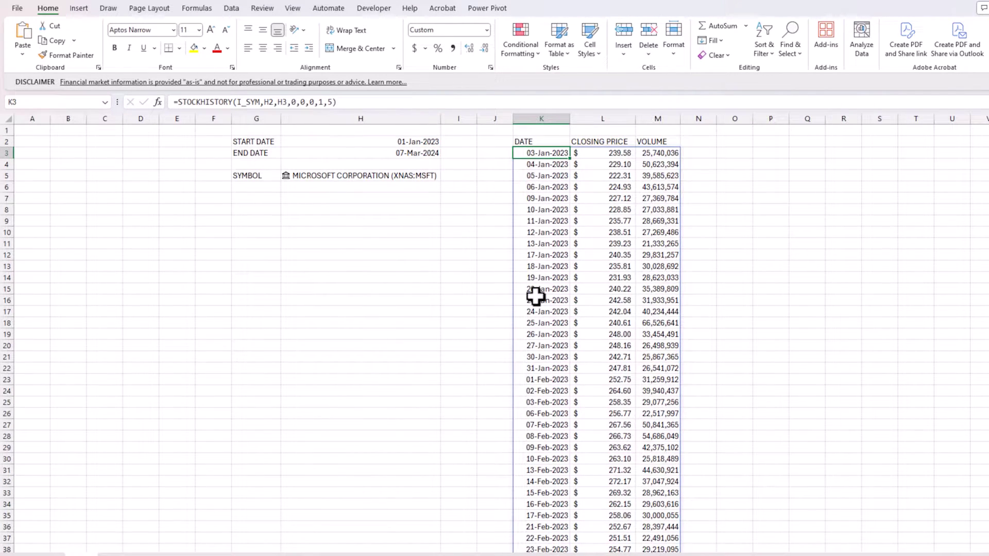
{"action": "scroll", "coordinate": [536, 304], "scroll_direction": "down", "scroll_amount": 20}
{"action": "scroll", "coordinate": [545, 322], "scroll_direction": "down", "scroll_amount": 20}
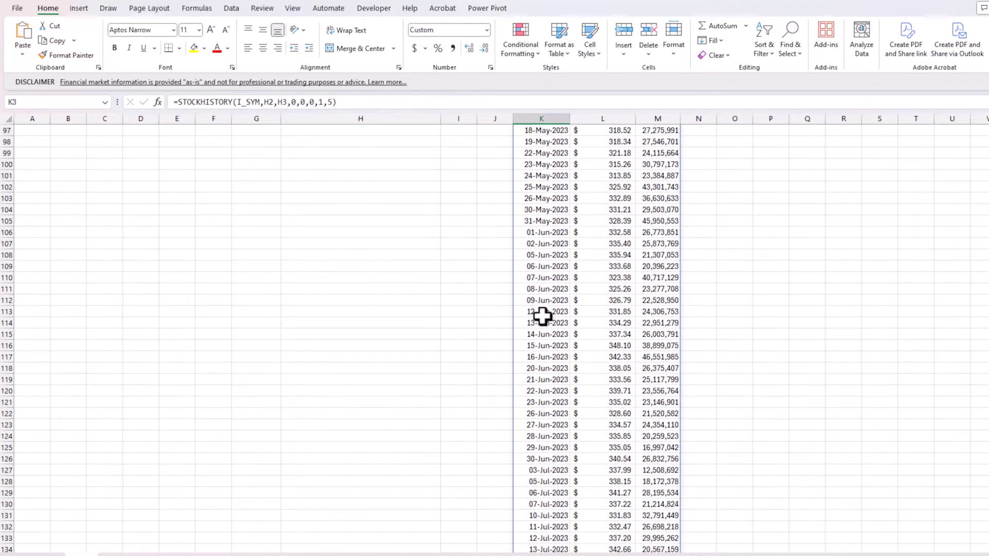
{"action": "scroll", "coordinate": [556, 328], "scroll_direction": "down", "scroll_amount": 20}
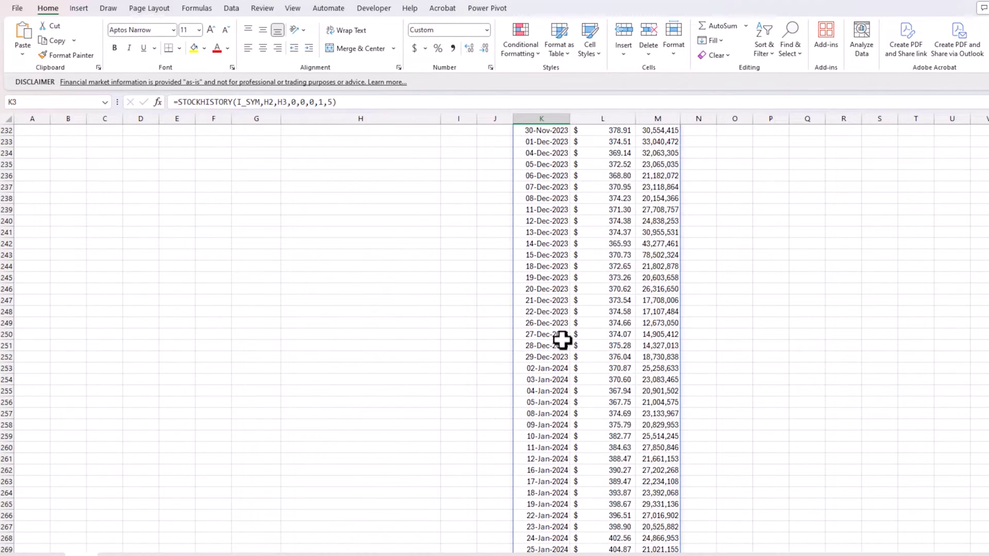
{"action": "left_click", "coordinate": [536, 255]}
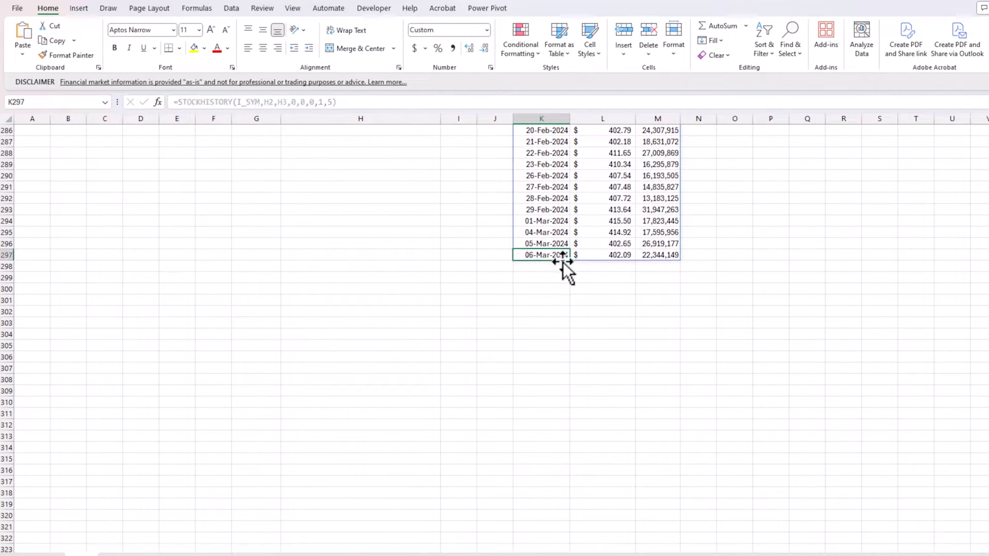
{"action": "key", "text": "ctrl+Up"}
{"action": "key", "text": "Up"}
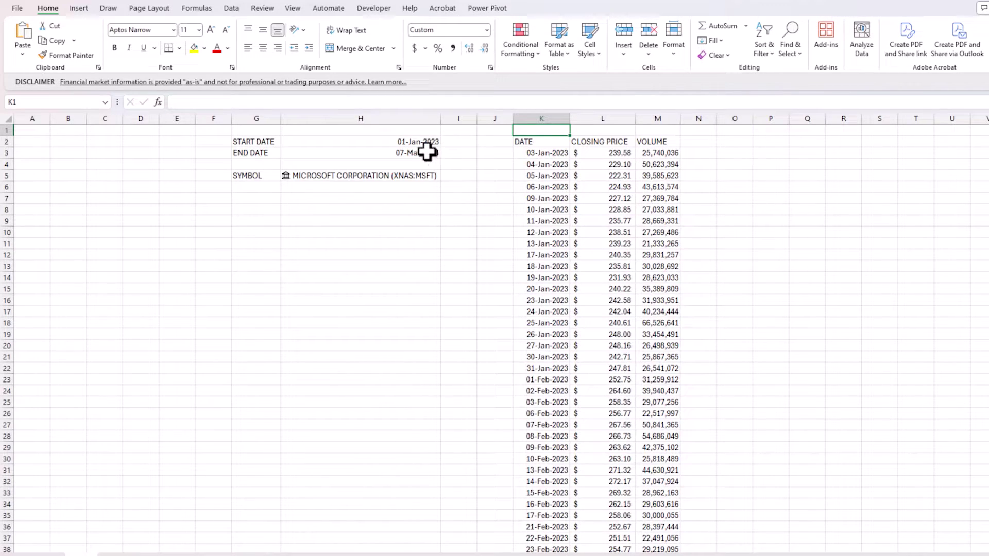
{"action": "left_click", "coordinate": [544, 153]}
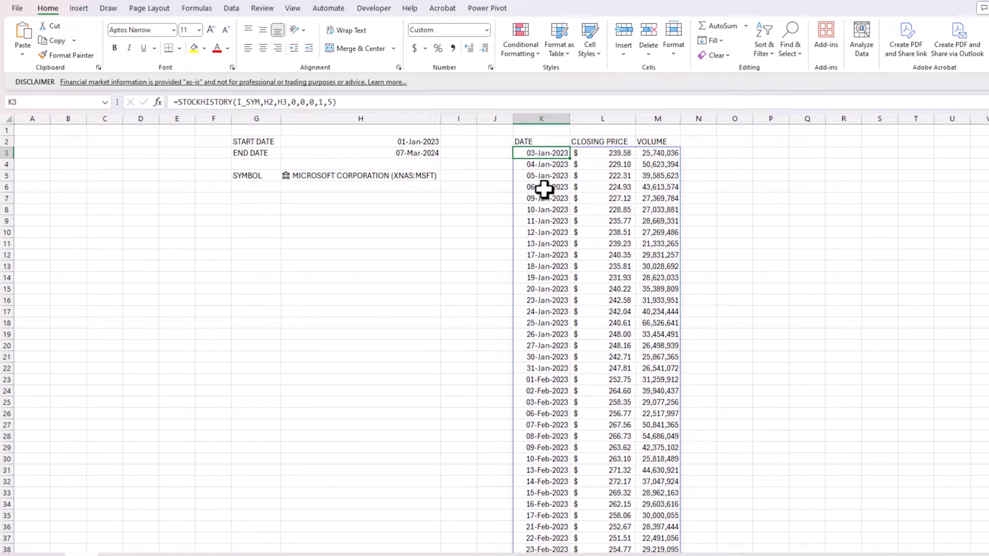
{"action": "left_click", "coordinate": [546, 244]}
{"action": "left_click", "coordinate": [551, 255]}
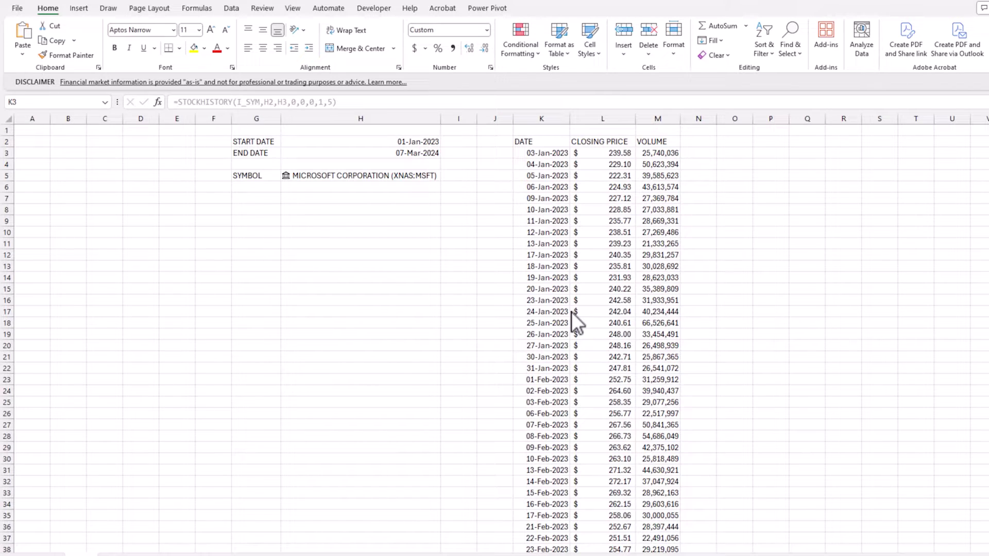
{"action": "left_click", "coordinate": [564, 153]}
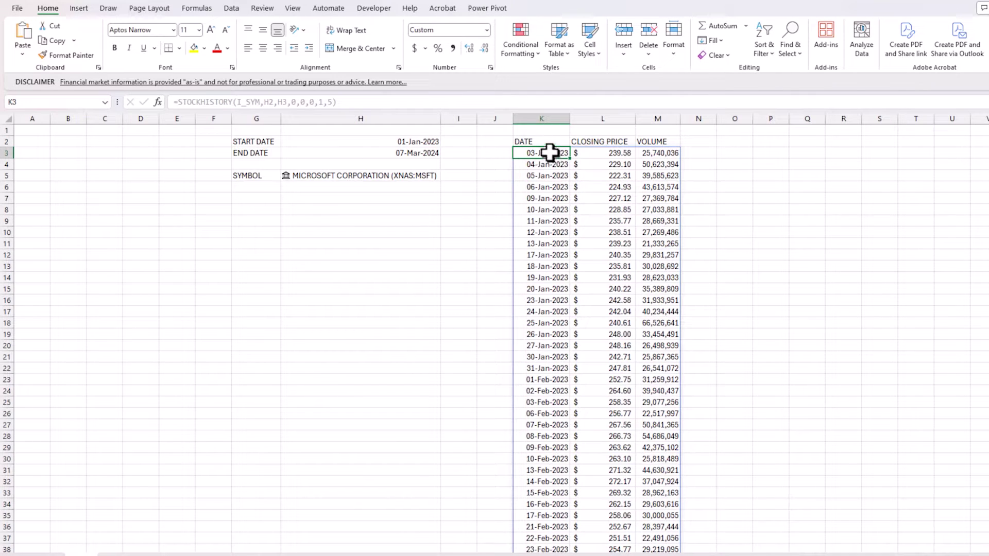
{"action": "left_click", "coordinate": [543, 118]}
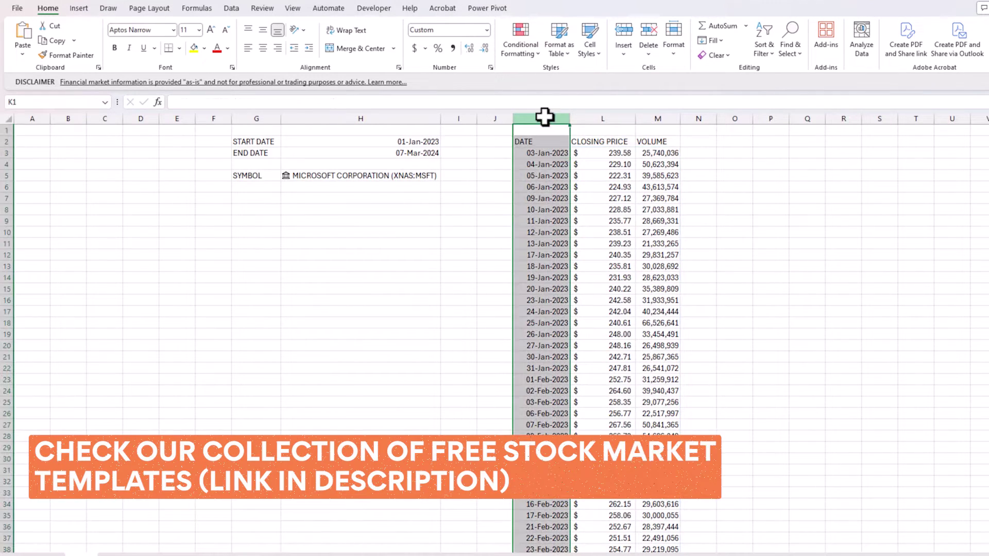
{"action": "left_click", "coordinate": [615, 114]}
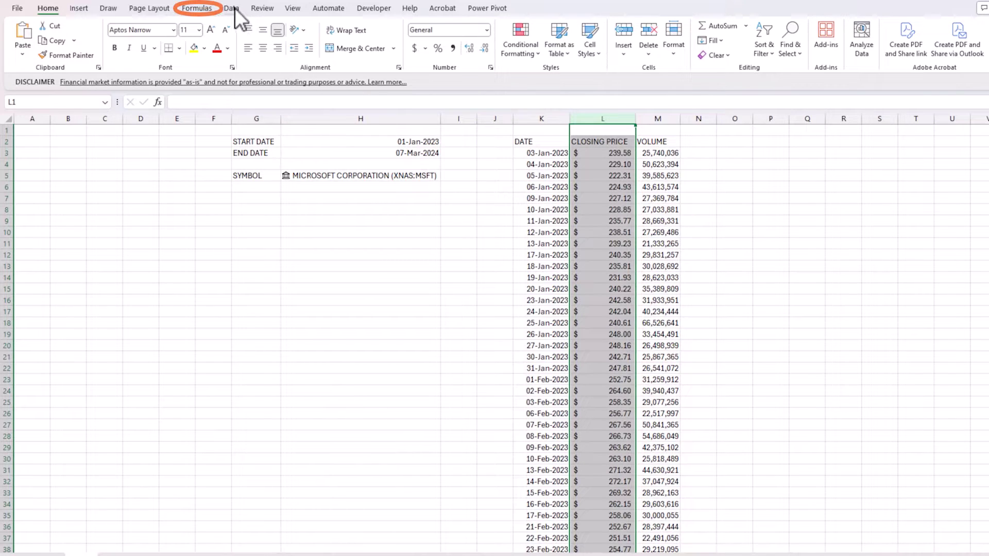
{"action": "left_click", "coordinate": [197, 8]}
Define the name R_DATES as =index(Sheet1!$K$3#,,1), the spilled date column
{"action": "left_click", "coordinate": [391, 26]}
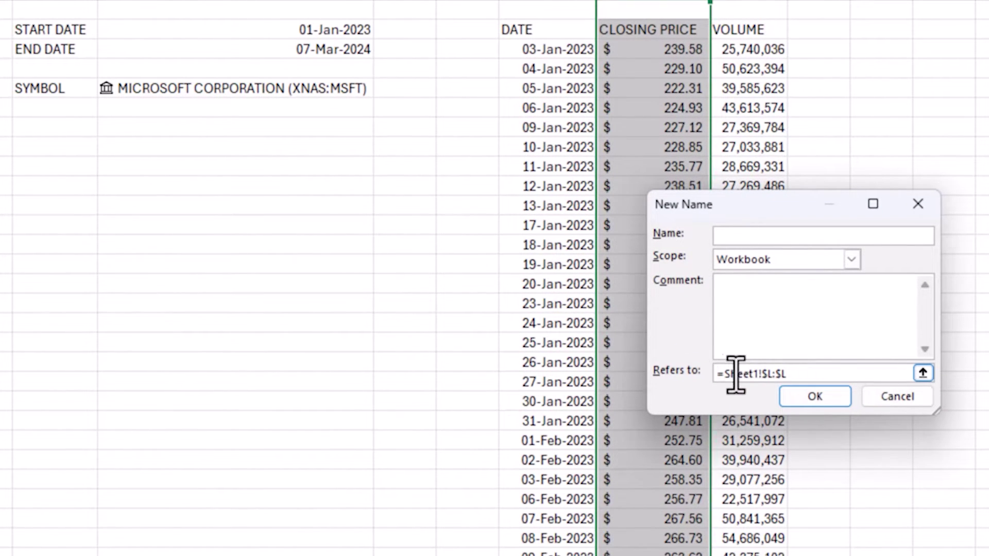
{"action": "left_click_drag", "start_coordinate": [725, 374], "coordinate": [837, 372]}
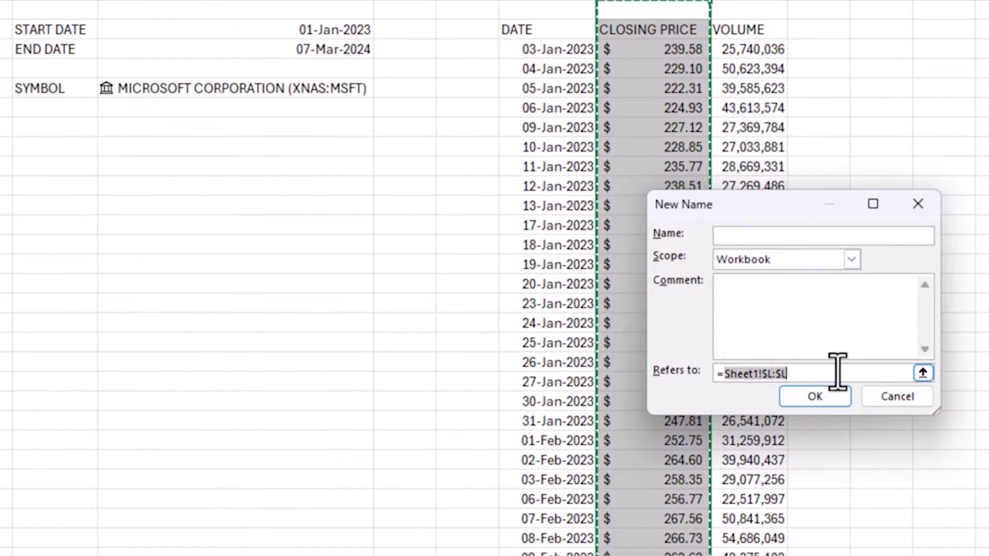
{"action": "type", "text": "index("}
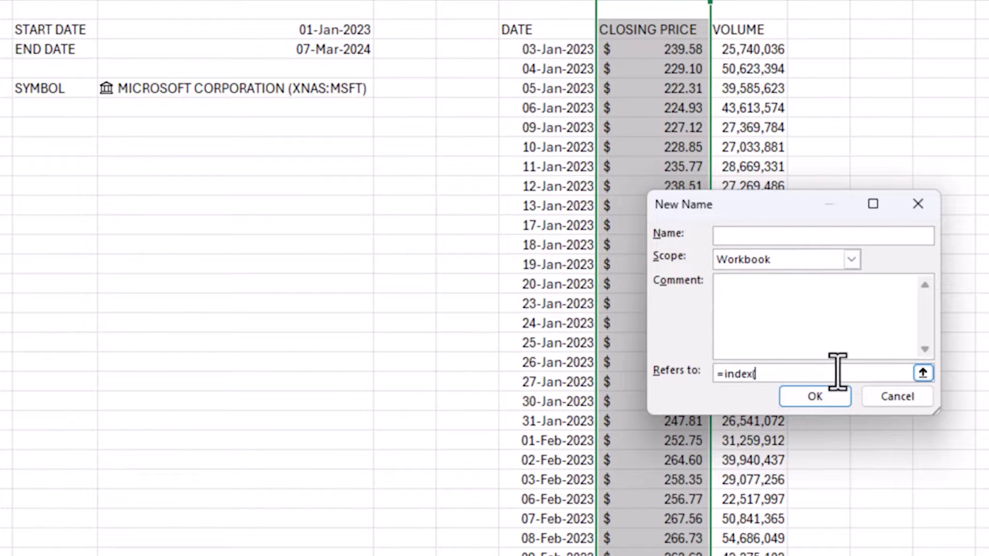
{"action": "left_click", "coordinate": [534, 49]}
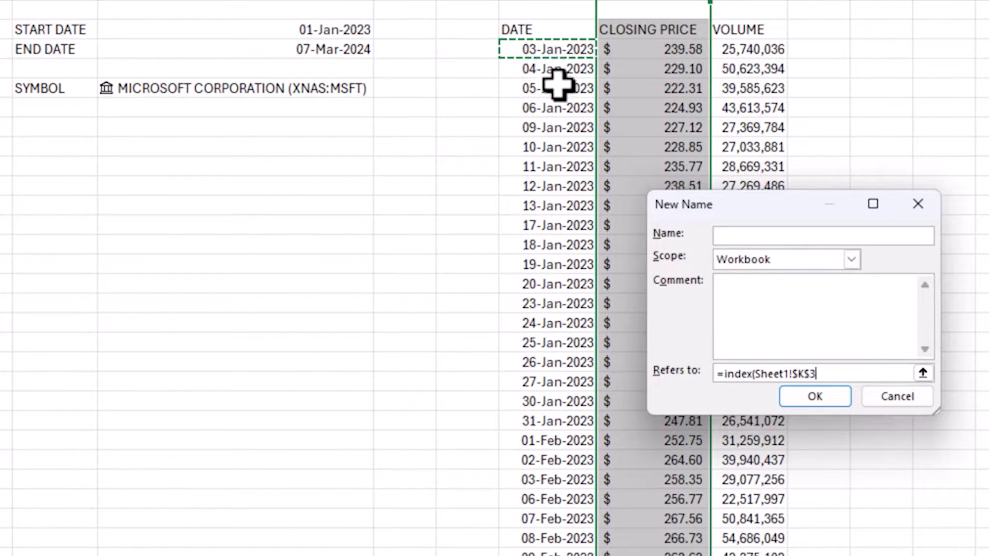
{"action": "left_click", "coordinate": [835, 376]}
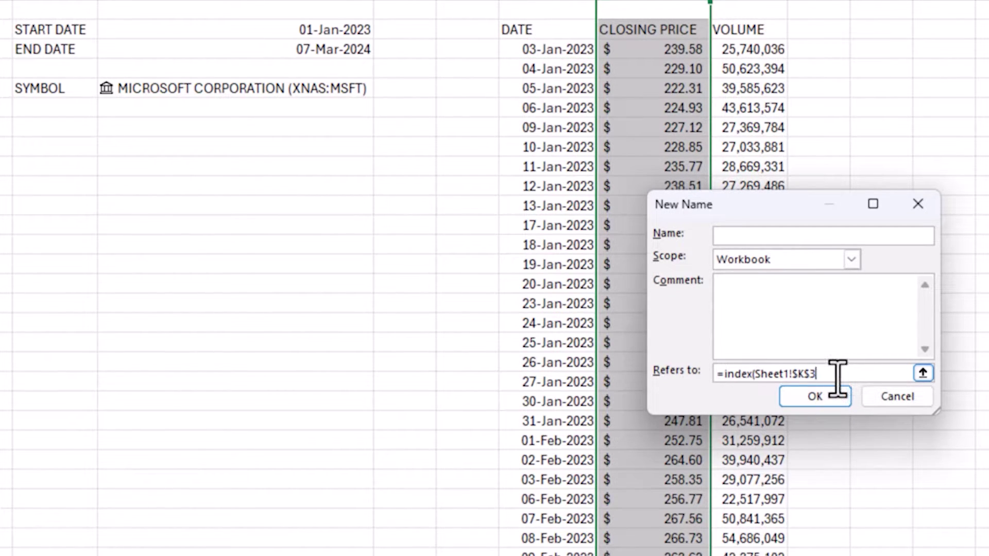
{"action": "type", "text": "#,,"}
{"action": "type", "text": "1)"}
{"action": "left_click", "coordinate": [813, 235]}
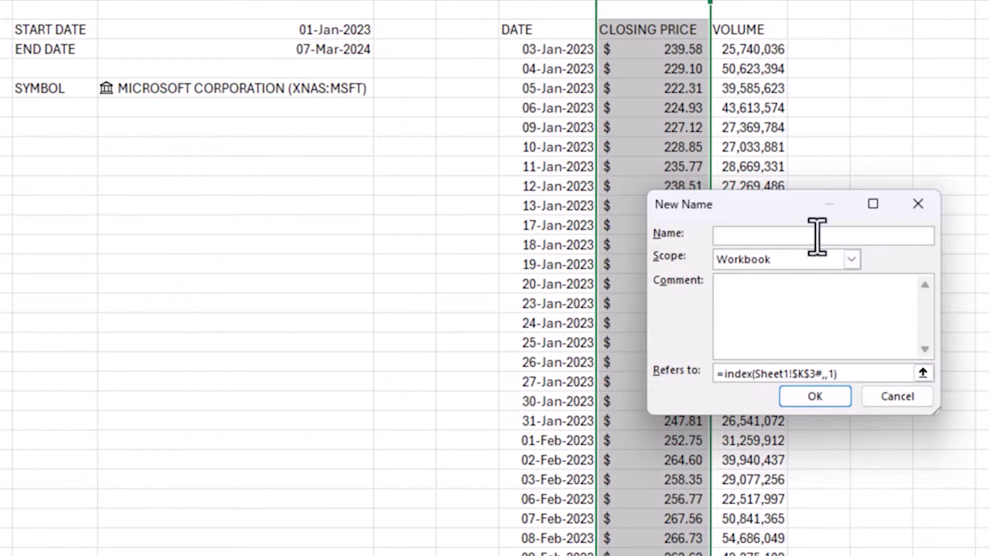
{"action": "type", "text": "R_DATES"}
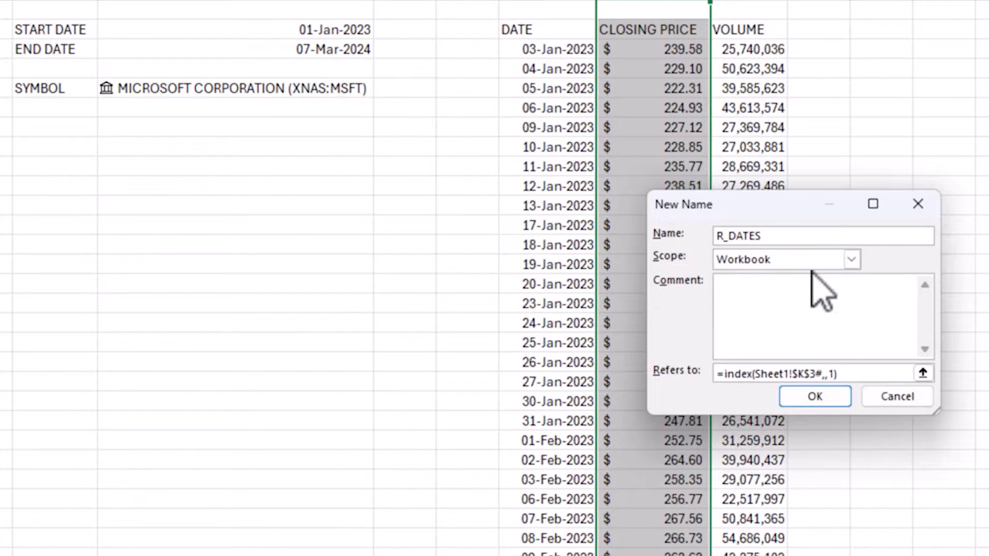
{"action": "left_click", "coordinate": [822, 398]}
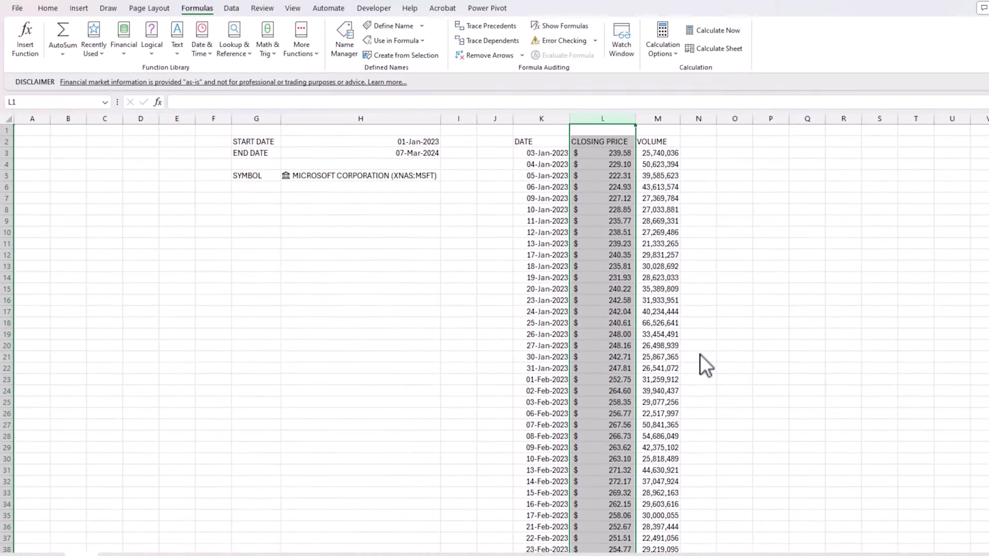
Define the name R_PRICE as =index(Sheet1!$K$3#,,2), the spilled closing-price column
{"action": "left_click", "coordinate": [399, 25]}
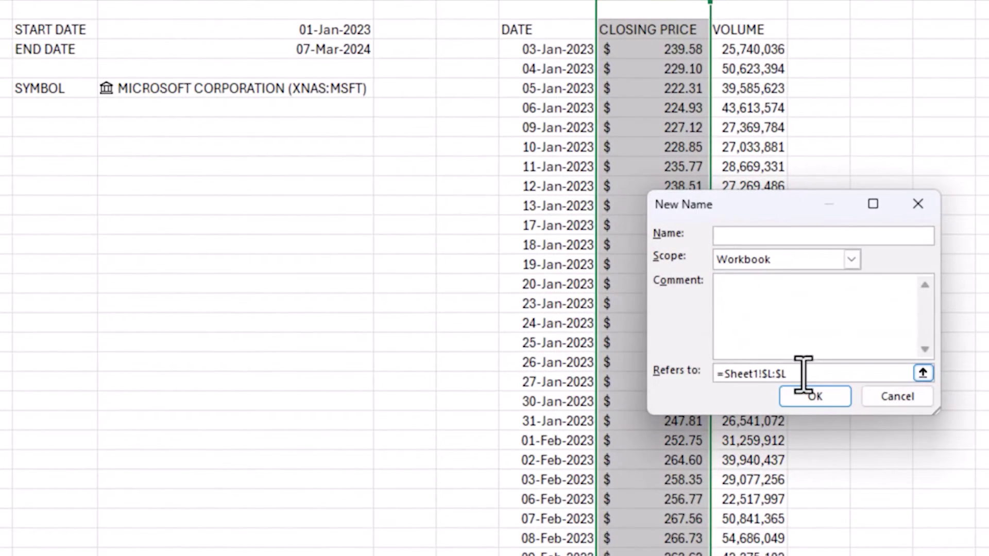
{"action": "left_click_drag", "start_coordinate": [803, 373], "coordinate": [614, 380]}
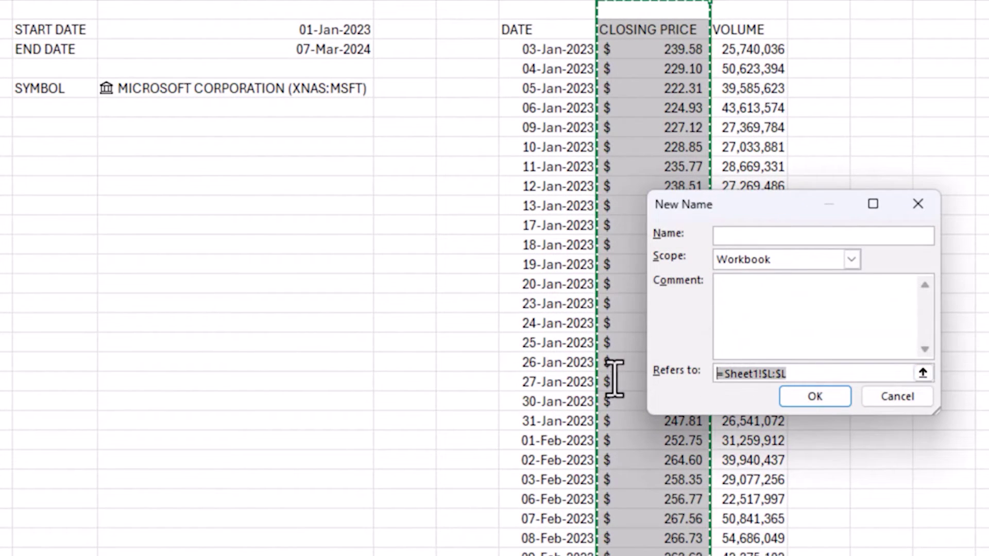
{"action": "type", "text": "=index("}
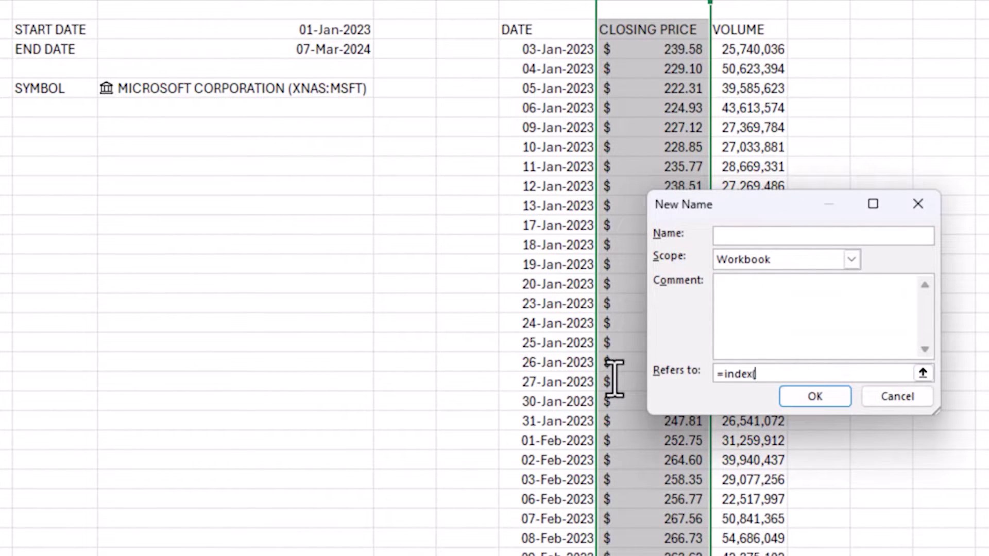
{"action": "left_click", "coordinate": [536, 56]}
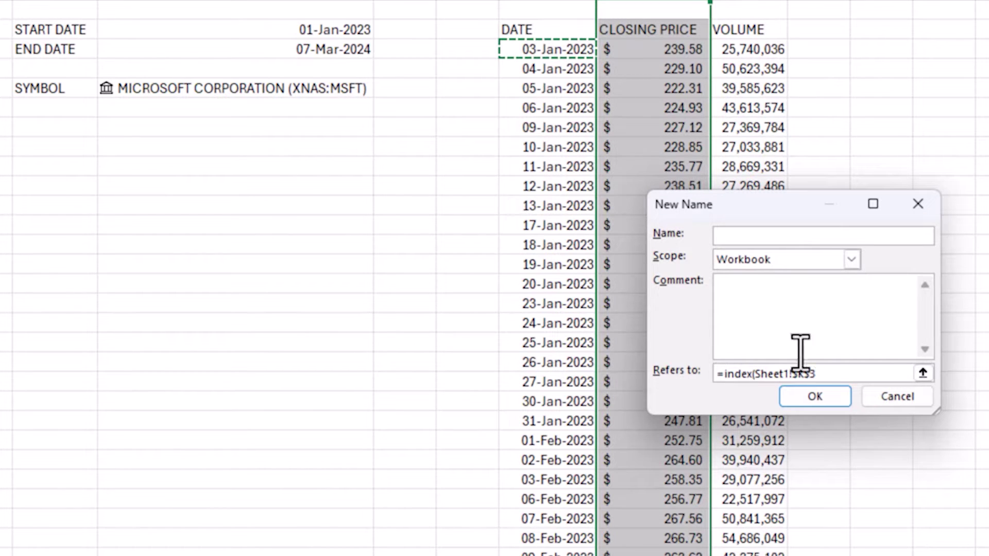
{"action": "type", "text": "#"}
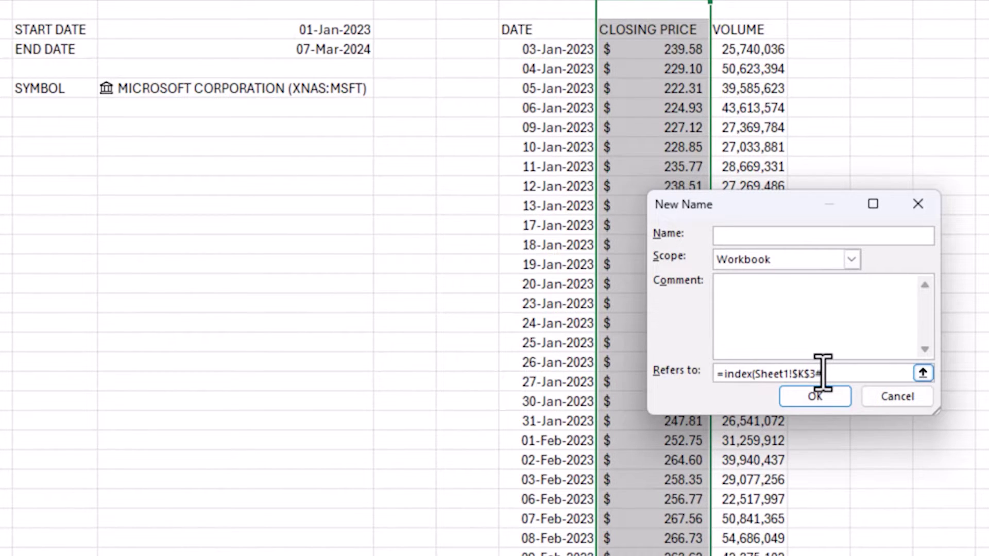
{"action": "type", "text": ",,2)"}
{"action": "left_click", "coordinate": [854, 234]}
{"action": "type", "text": "R_ret"}
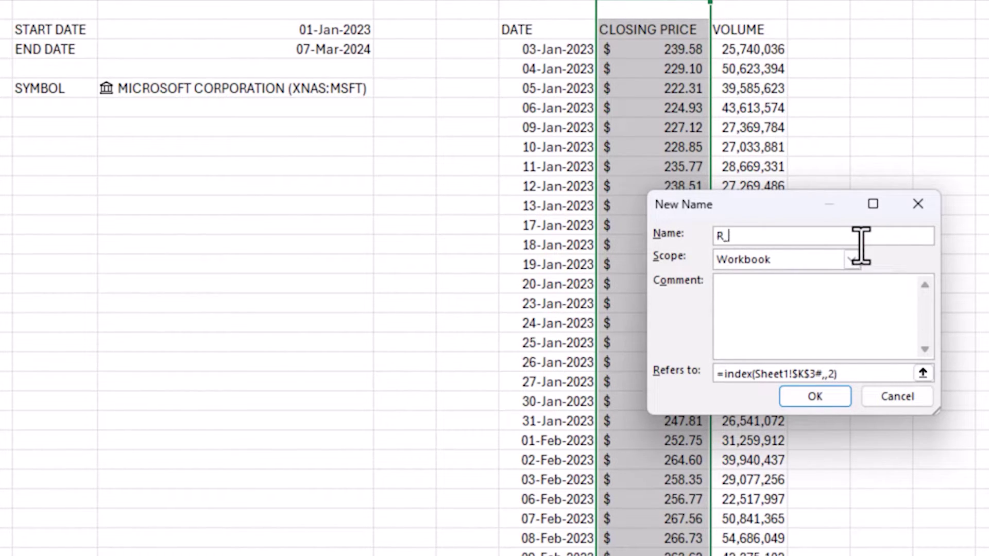
{"action": "key", "text": "BackSpace"}
{"action": "key", "text": "BackSpace"}
{"action": "key", "text": "BackSpace"}
{"action": "type", "text": "PRICE"}
{"action": "left_click", "coordinate": [813, 397]}
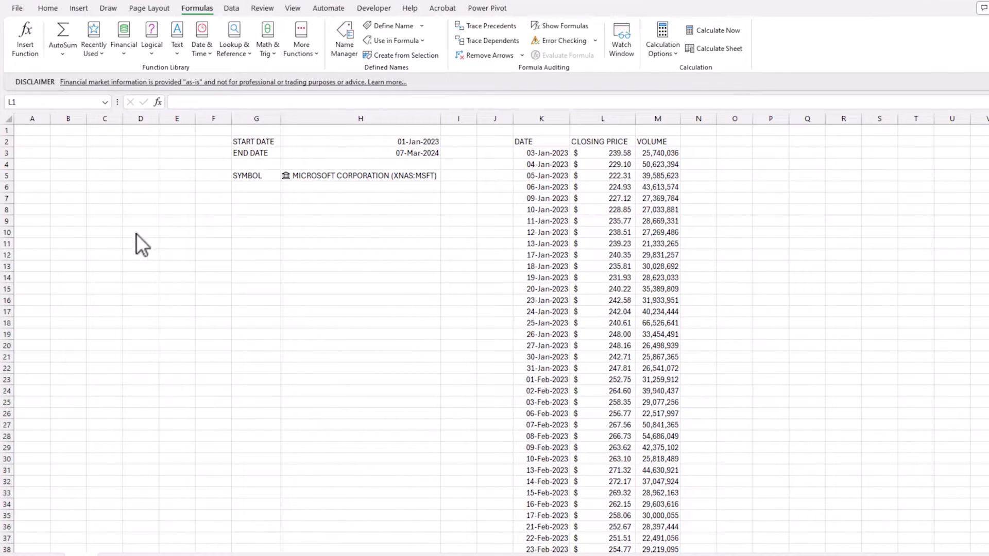
Insert a blank 2-D line chart from empty cell B6, place it below SYMBOL, and open Select Data
{"action": "left_click", "coordinate": [70, 192]}
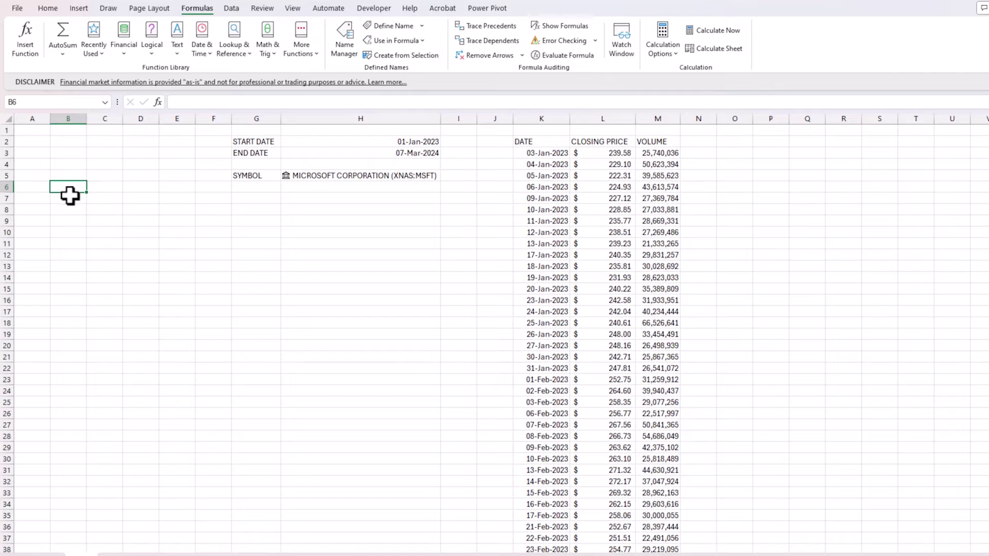
{"action": "left_click", "coordinate": [79, 8]}
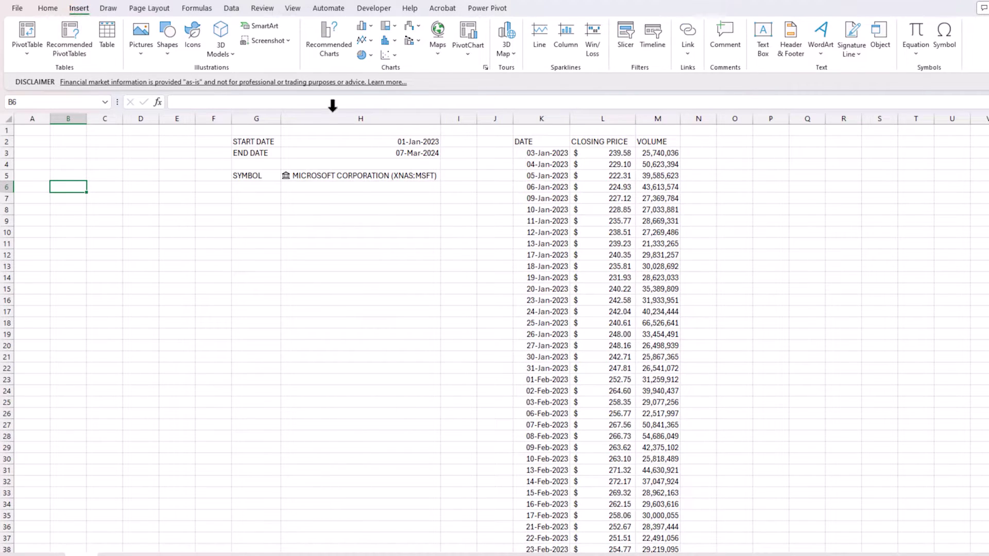
{"action": "left_click", "coordinate": [372, 40]}
{"action": "left_click", "coordinate": [380, 81]}
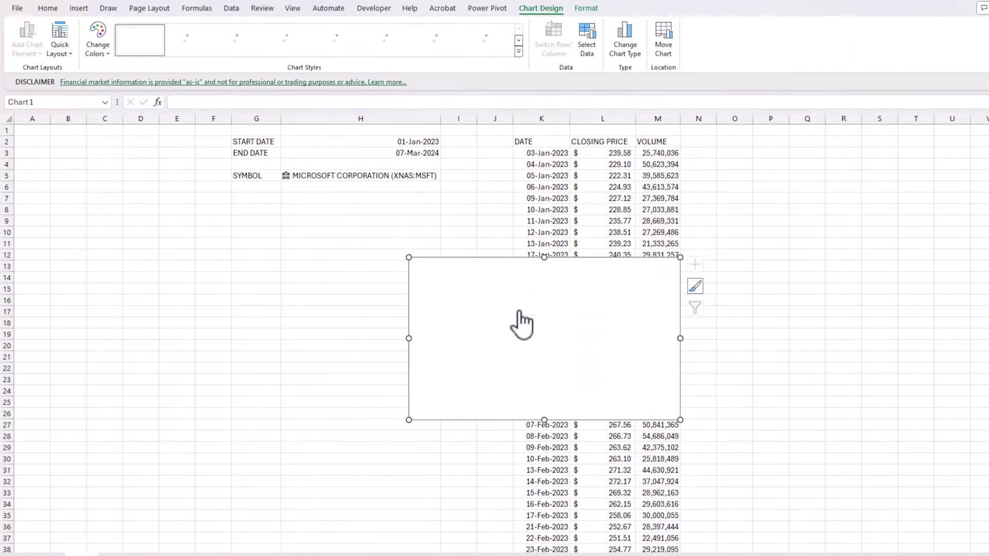
{"action": "left_click_drag", "start_coordinate": [493, 264], "coordinate": [131, 216]}
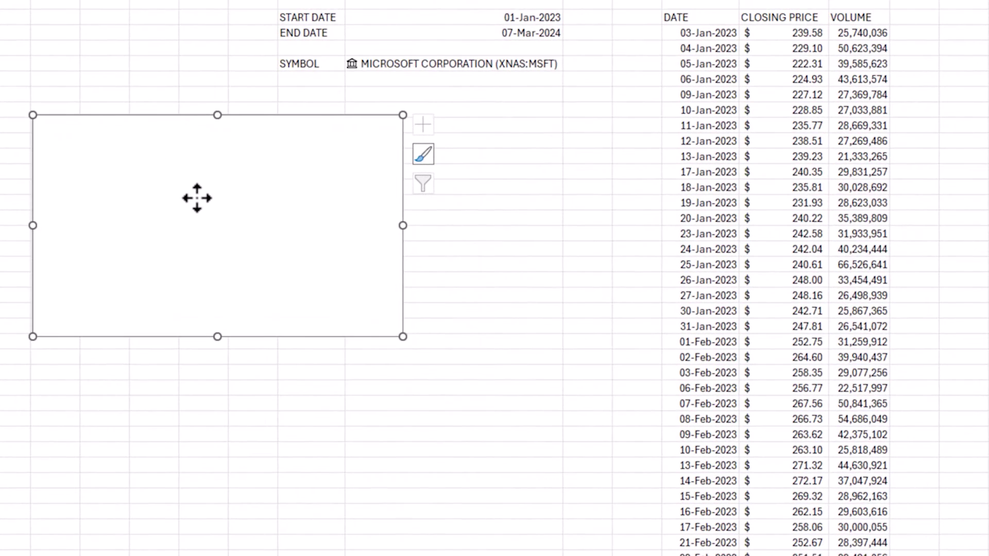
{"action": "right_click", "coordinate": [173, 274]}
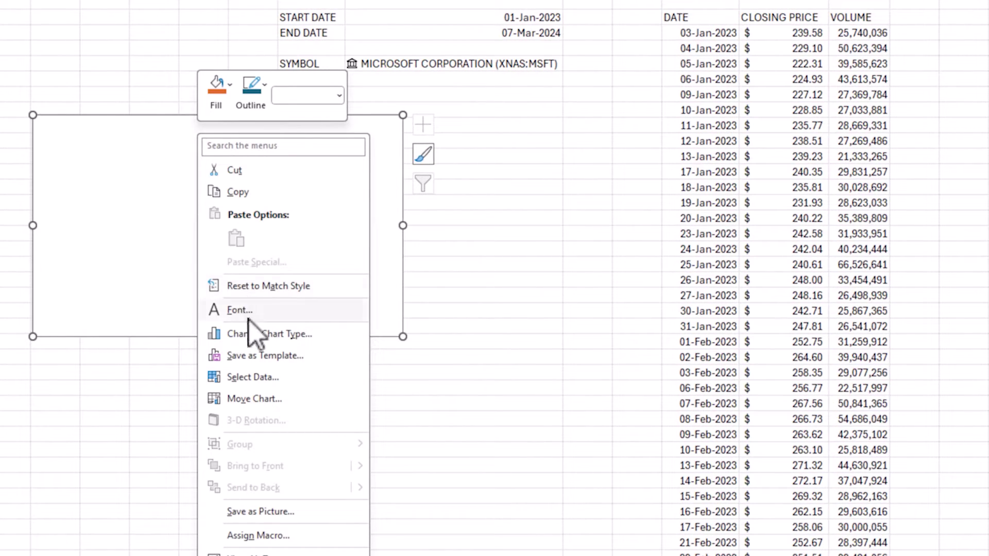
{"action": "left_click", "coordinate": [254, 378]}
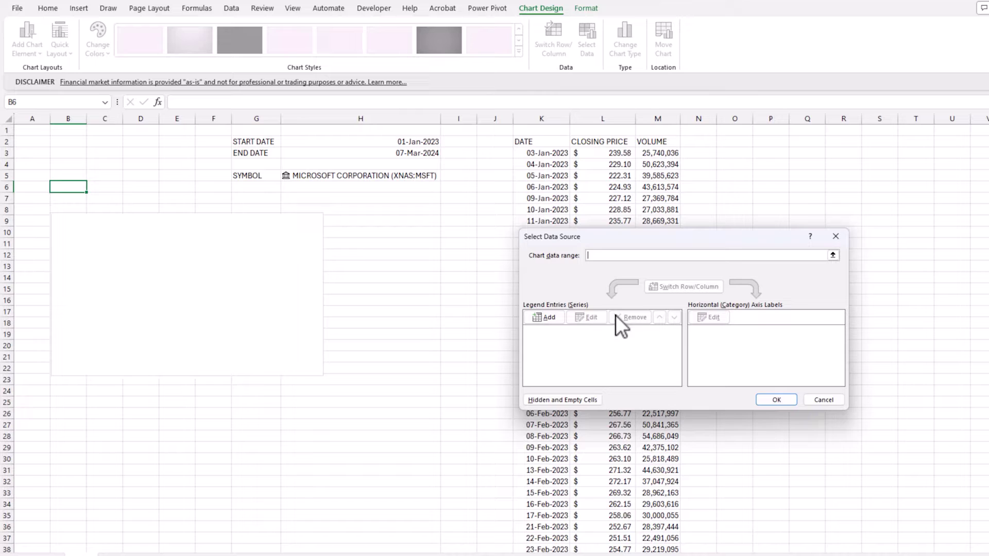
Add a series named from L2 (CLOSING PRICE) with values R_PRICE
{"action": "left_click", "coordinate": [554, 317]}
{"action": "left_click_drag", "start_coordinate": [896, 265], "coordinate": [537, 206]}
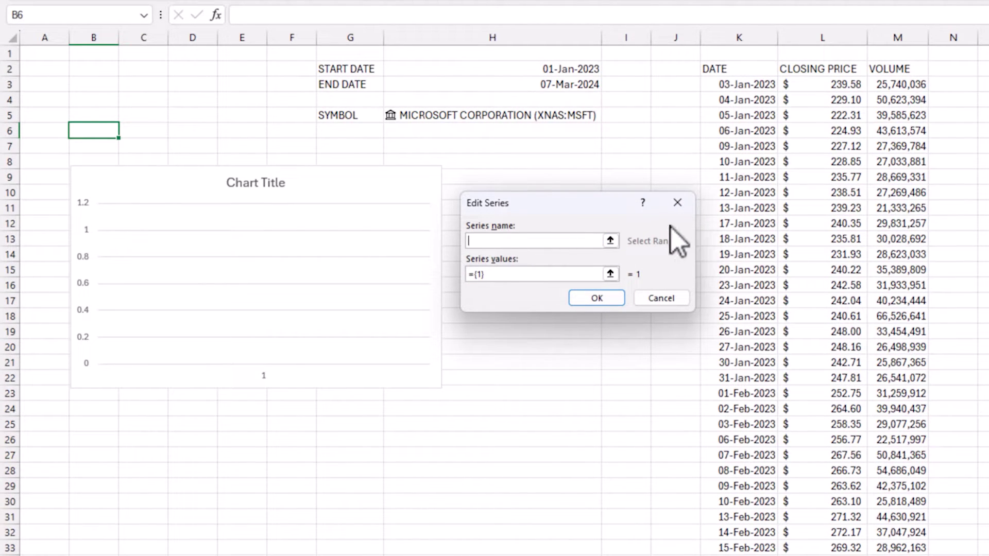
{"action": "left_click", "coordinate": [810, 71]}
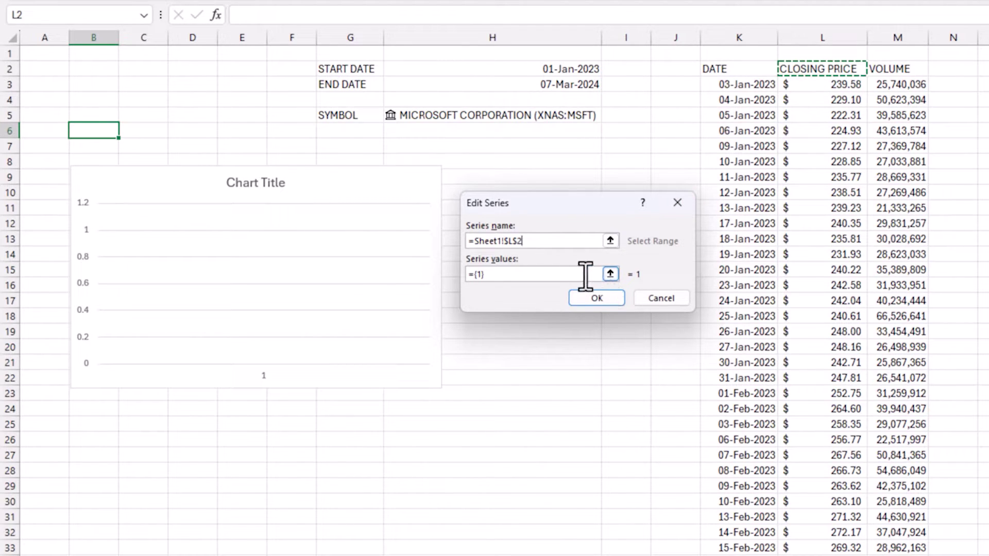
{"action": "left_click", "coordinate": [611, 274]}
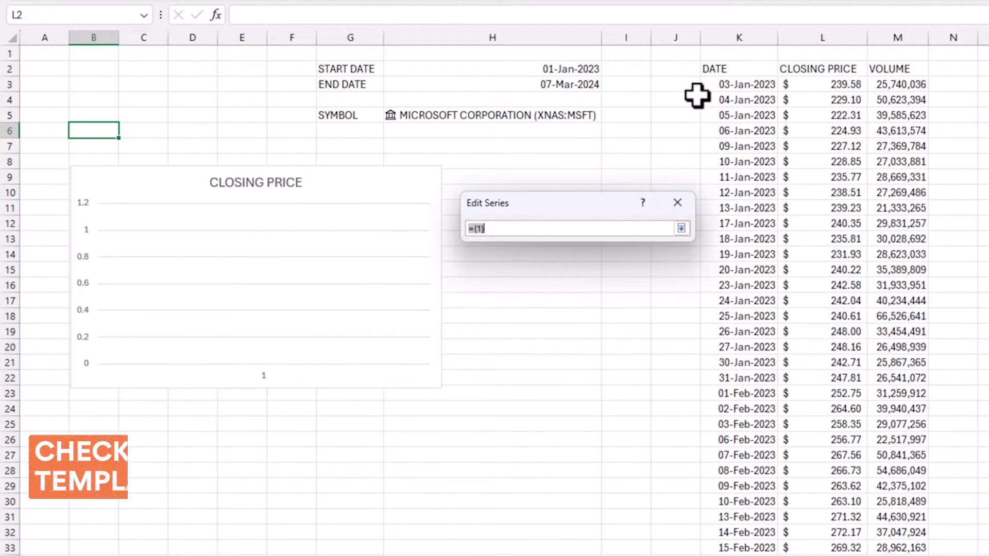
{"action": "left_click", "coordinate": [625, 145]}
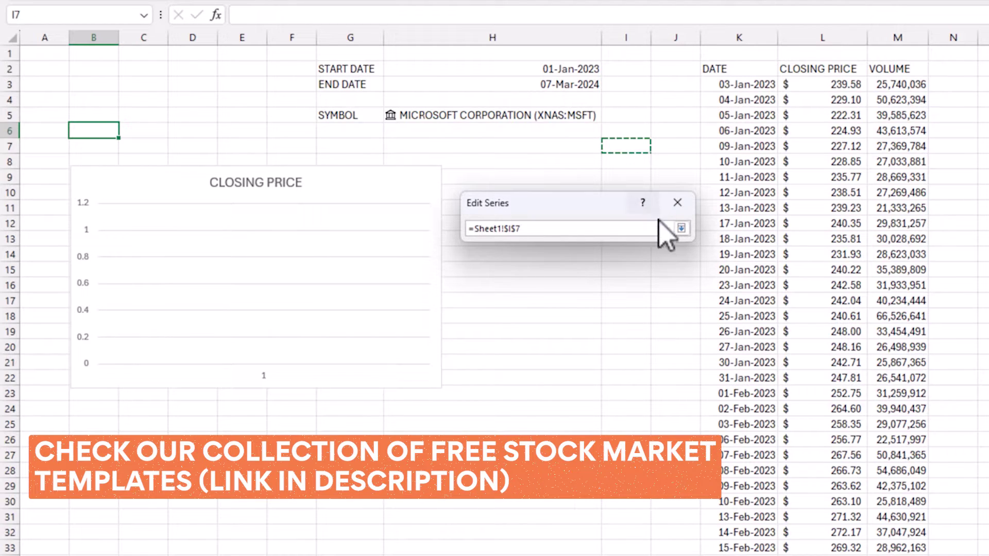
{"action": "left_click", "coordinate": [681, 229]}
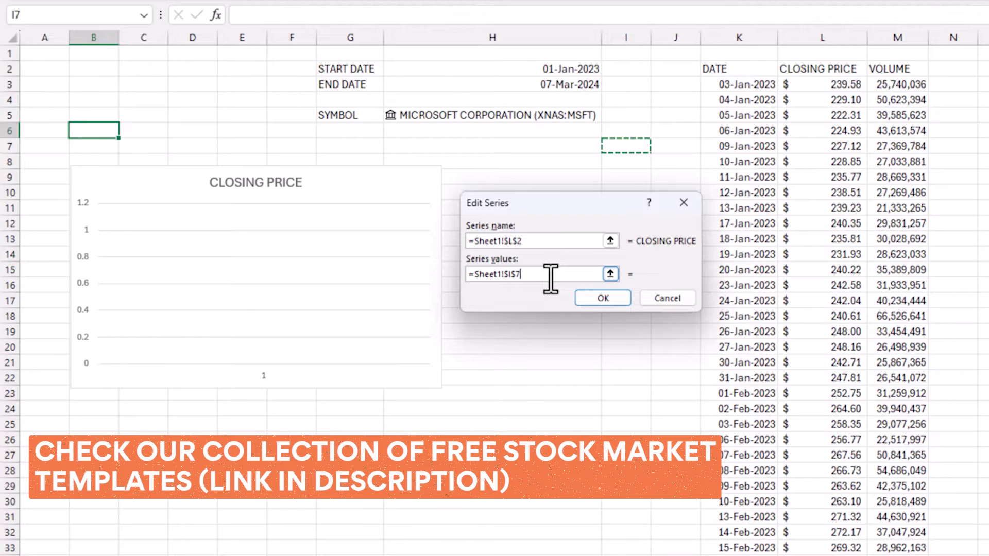
{"action": "key", "text": "BackSpace"}
{"action": "key", "text": "BackSpace"}
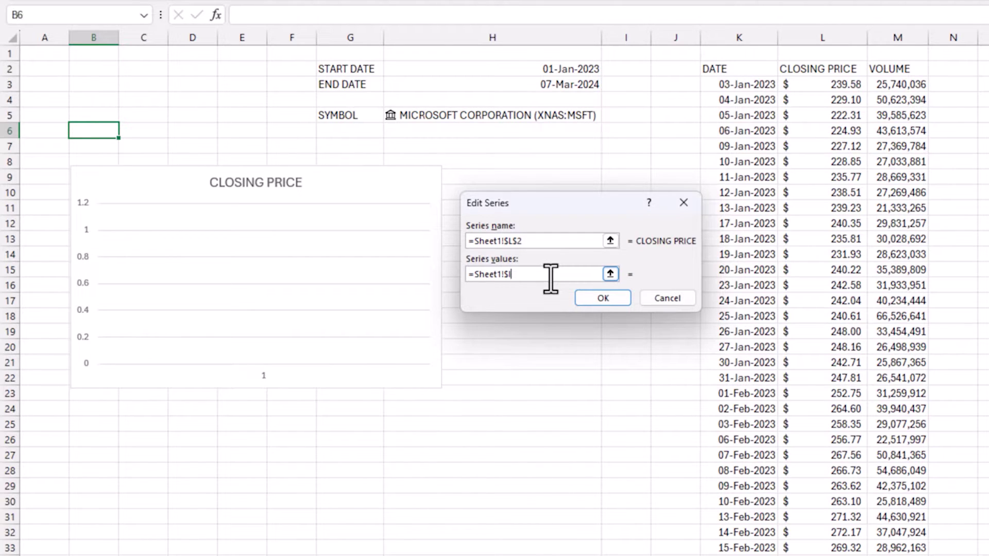
{"action": "key", "text": "BackSpace"}
{"action": "type", "text": "R_PRICE"}
{"action": "left_click", "coordinate": [551, 241]}
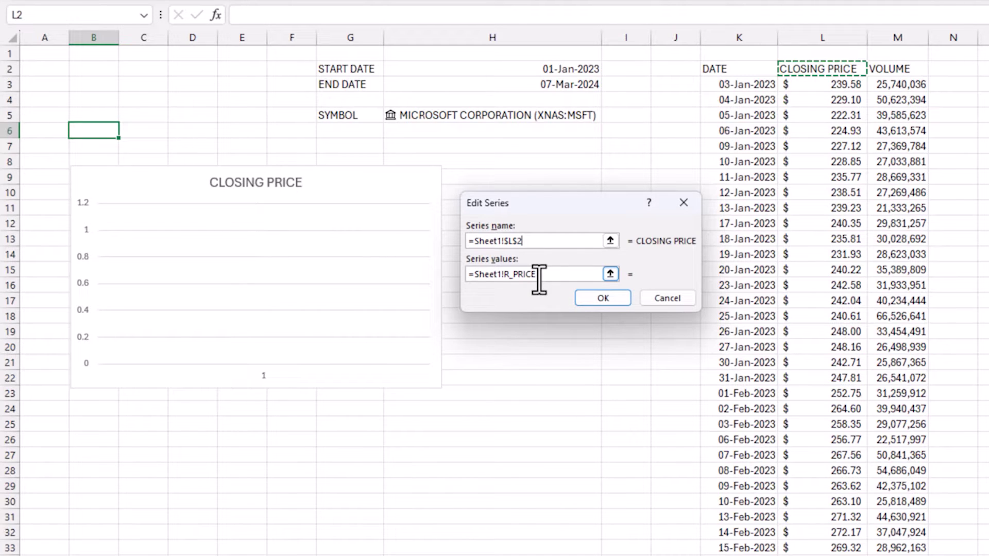
{"action": "left_click", "coordinate": [601, 298]}
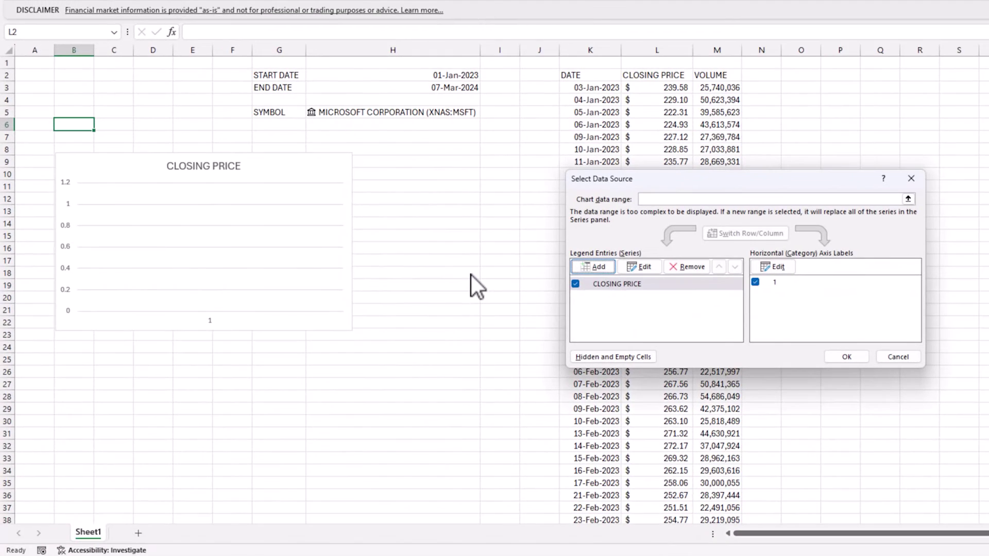
Re-edit the CLOSING PRICE series, replacing its values reference with =Sheet1!R_PRICE
{"action": "left_click", "coordinate": [650, 266]}
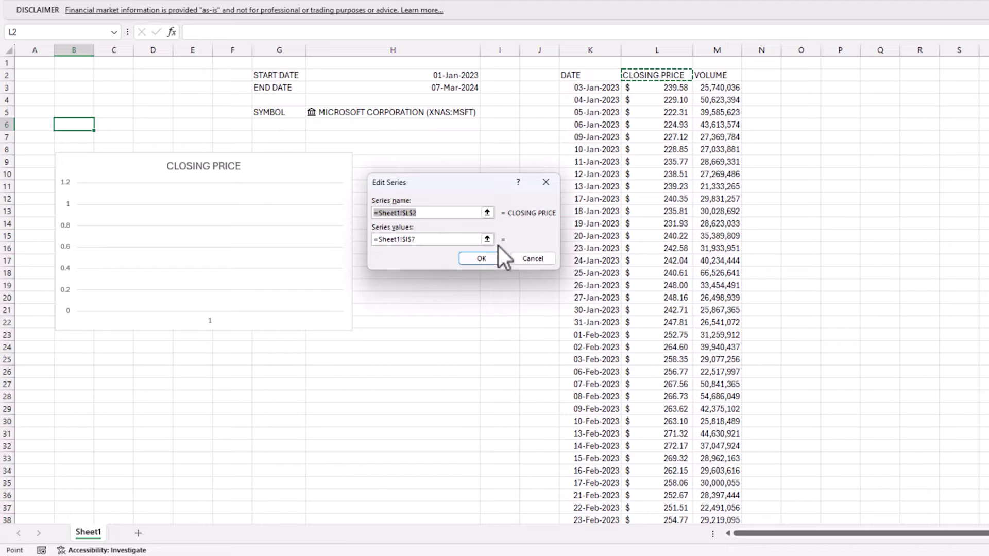
{"action": "left_click", "coordinate": [448, 240]}
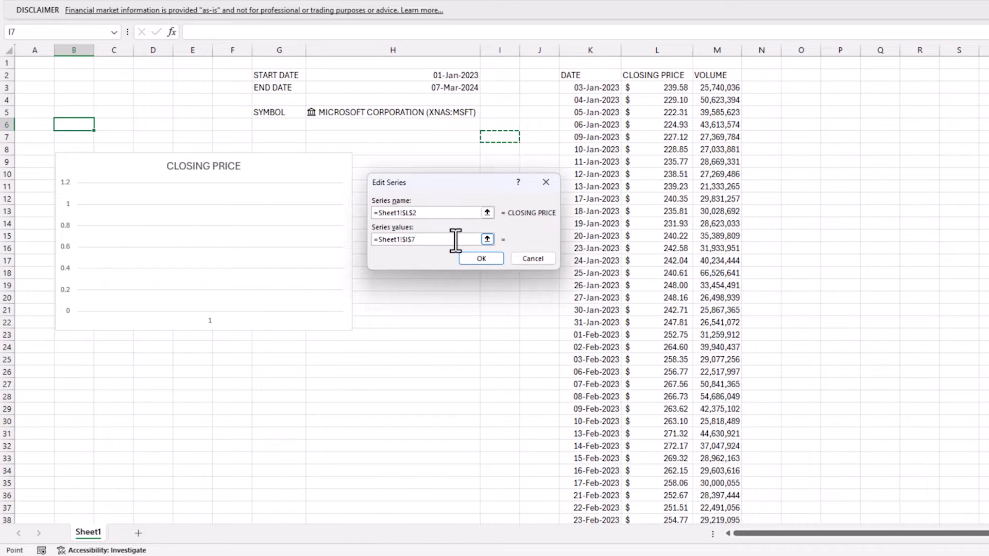
{"action": "key", "text": "BackSpace"}
{"action": "key", "text": "BackSpace"}
{"action": "key", "text": "BackSpace"}
{"action": "key", "text": "BackSpace"}
{"action": "type", "text": "R_PRIC"}
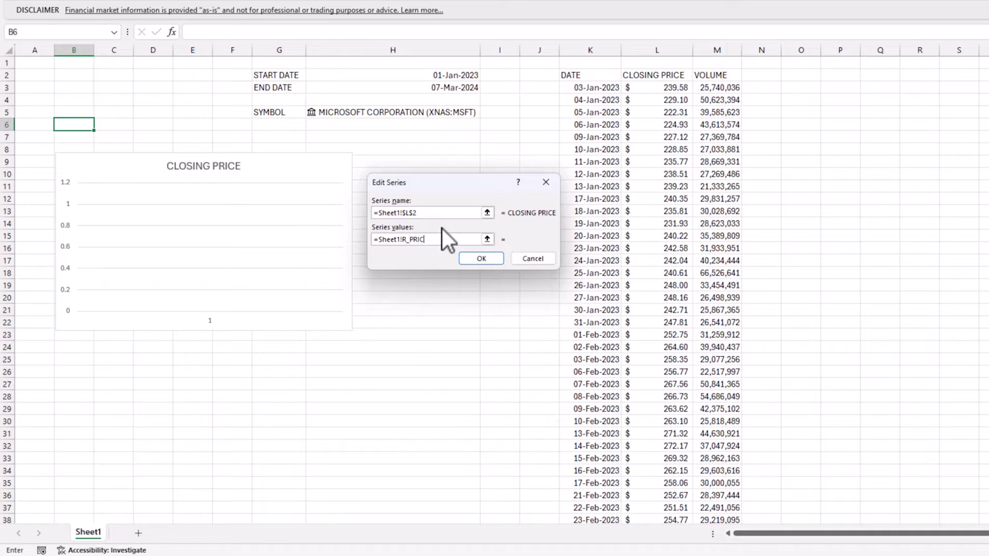
{"action": "type", "text": "E"}
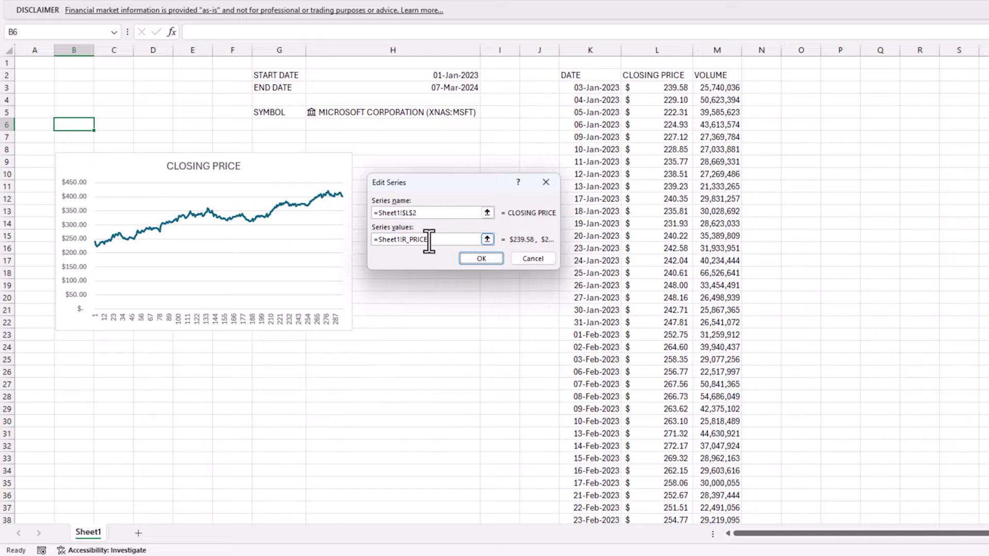
Confirm the R_PRICE values and set the horizontal axis labels to =Sheet1!R_DATES
{"action": "left_click", "coordinate": [495, 257]}
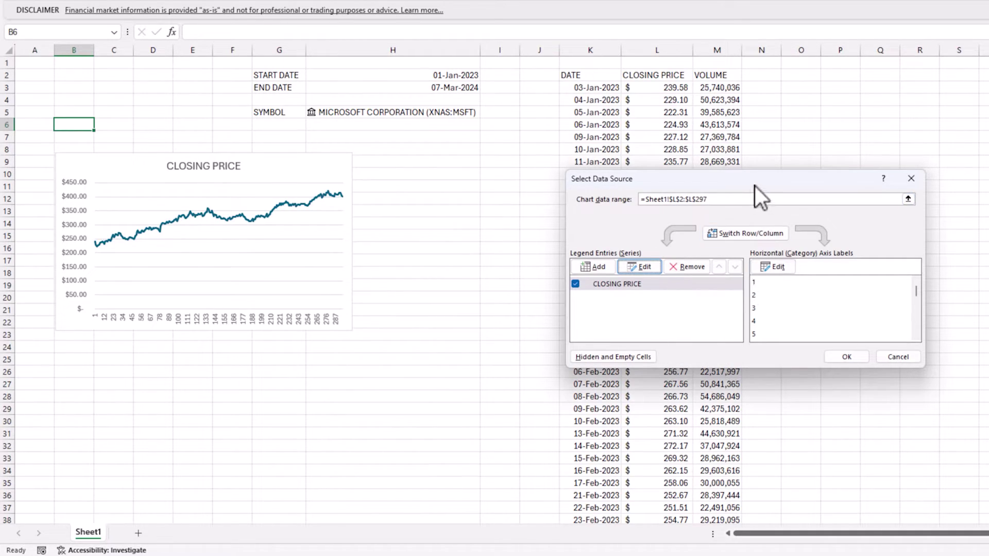
{"action": "left_click_drag", "start_coordinate": [755, 186], "coordinate": [564, 172]}
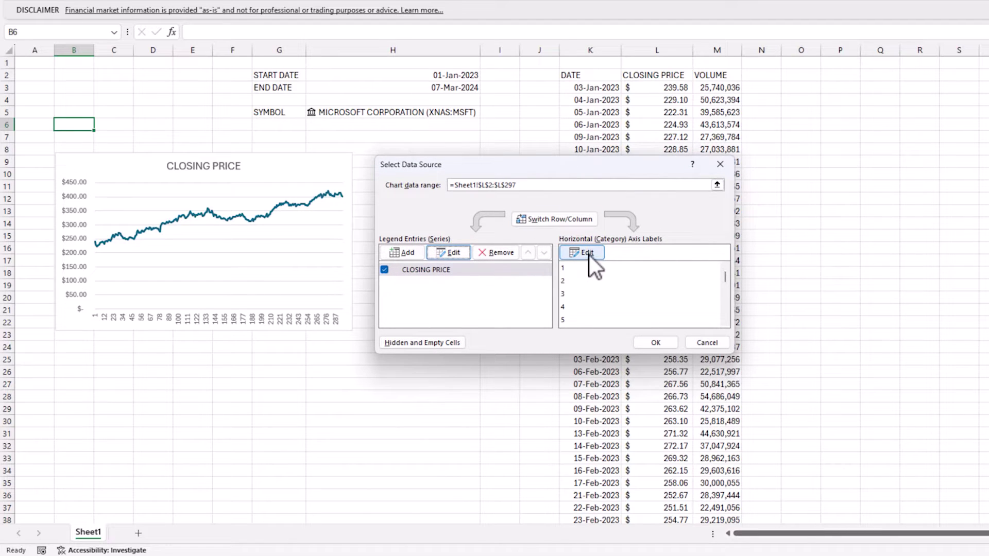
{"action": "left_click", "coordinate": [590, 255]}
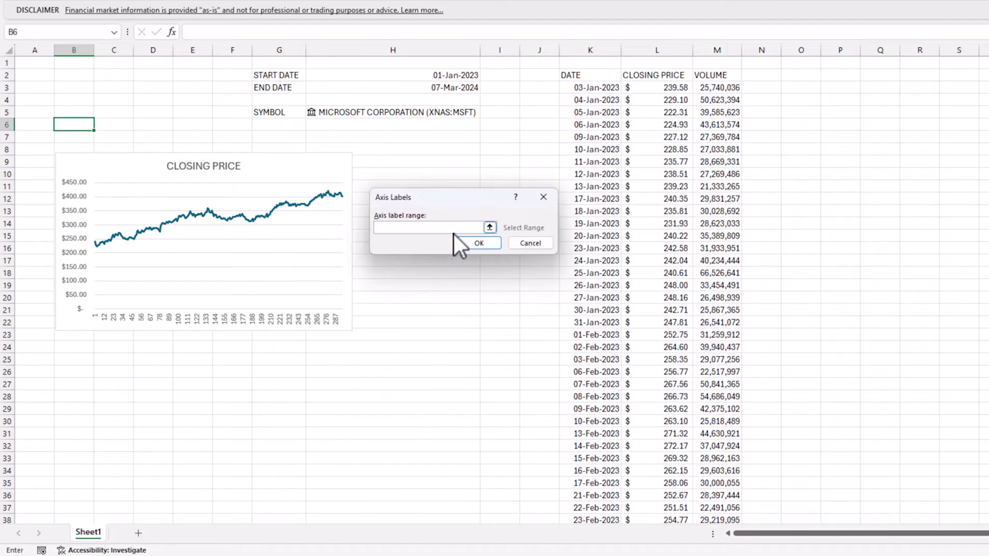
{"action": "left_click", "coordinate": [492, 150]}
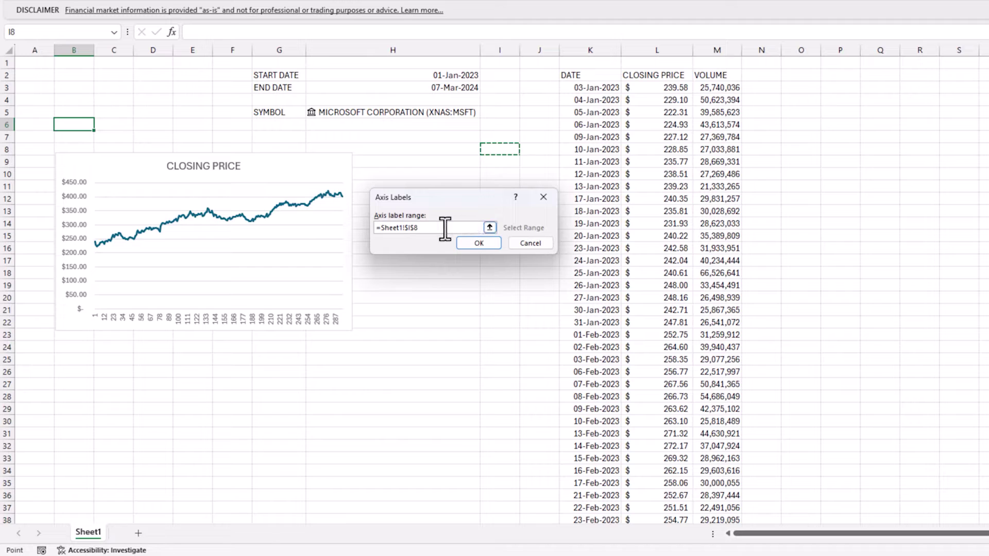
{"action": "key", "text": "BackSpace"}
{"action": "key", "text": "BackSpace"}
{"action": "key", "text": "BackSpace"}
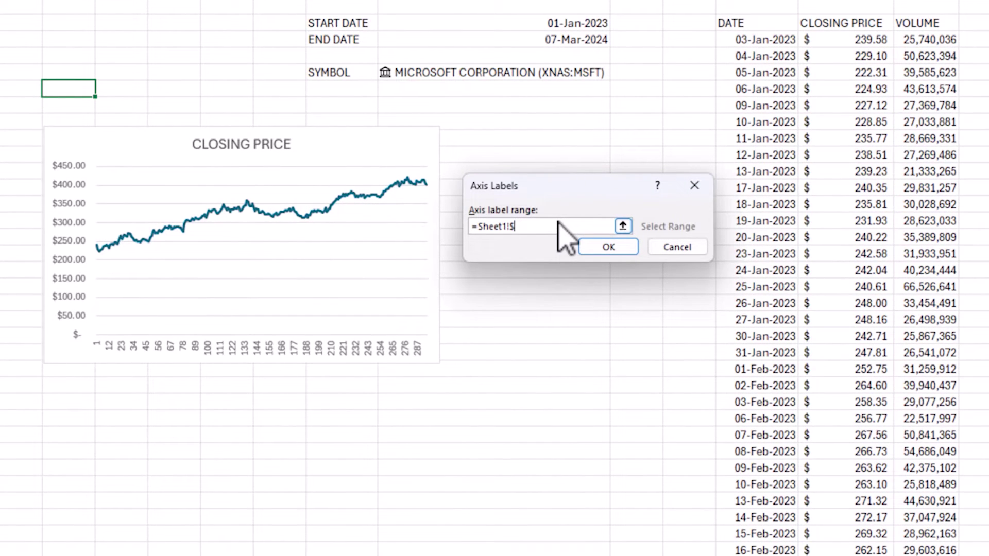
{"action": "key", "text": "BackSpace"}
{"action": "type", "text": "R_DATES"}
{"action": "left_click", "coordinate": [602, 250]}
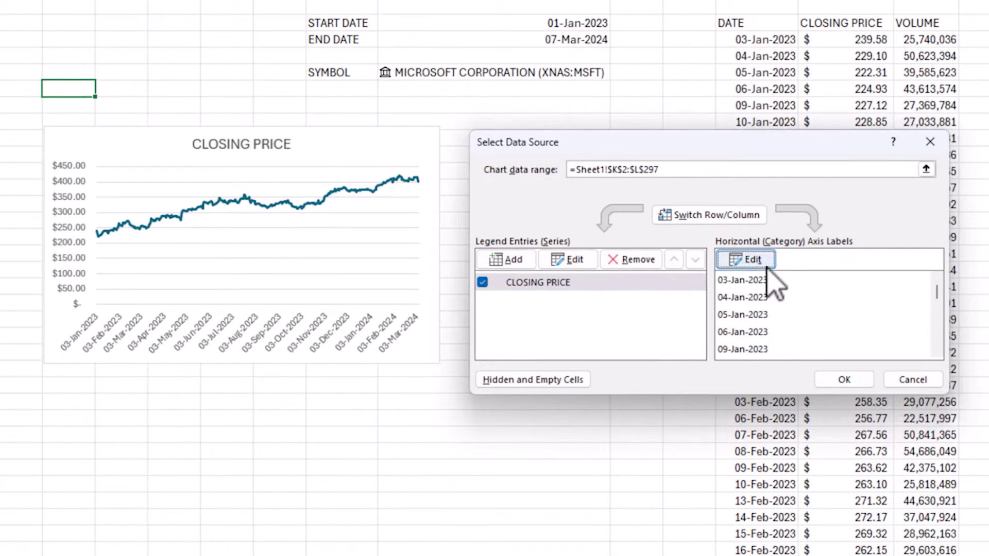
{"action": "left_click_drag", "start_coordinate": [938, 299], "coordinate": [930, 275]}
{"action": "left_click", "coordinate": [843, 380]}
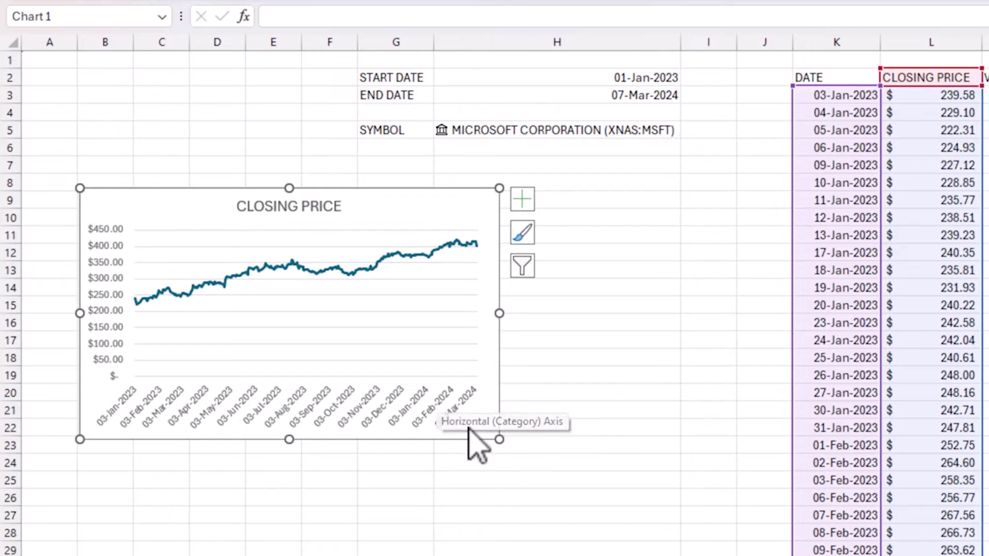
Drag the CLOSING PRICE chart's corner to enlarge it, nudge it up-left, and select H5
{"action": "left_click_drag", "start_coordinate": [499, 439], "coordinate": [666, 540]}
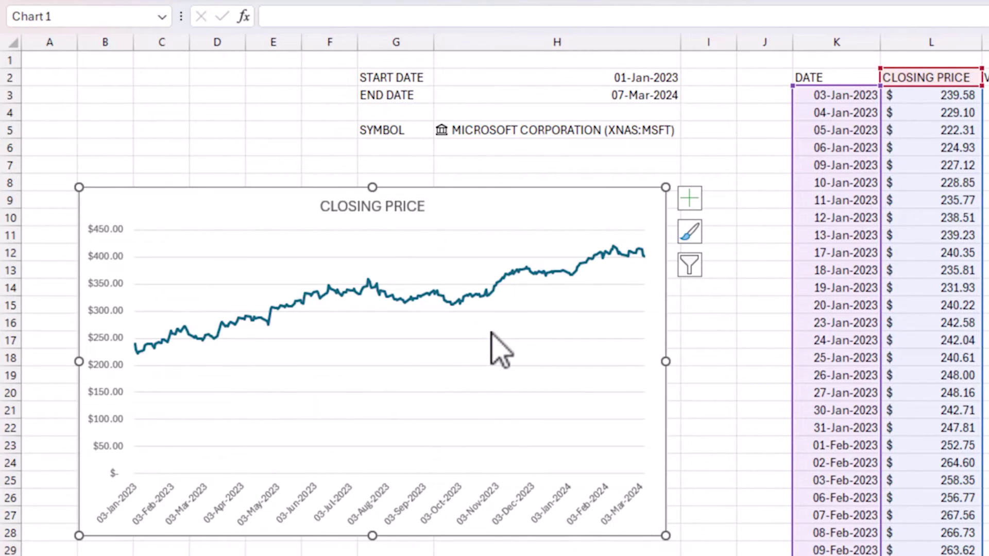
{"action": "left_click_drag", "start_coordinate": [451, 204], "coordinate": [449, 191]}
{"action": "left_click", "coordinate": [535, 135]}
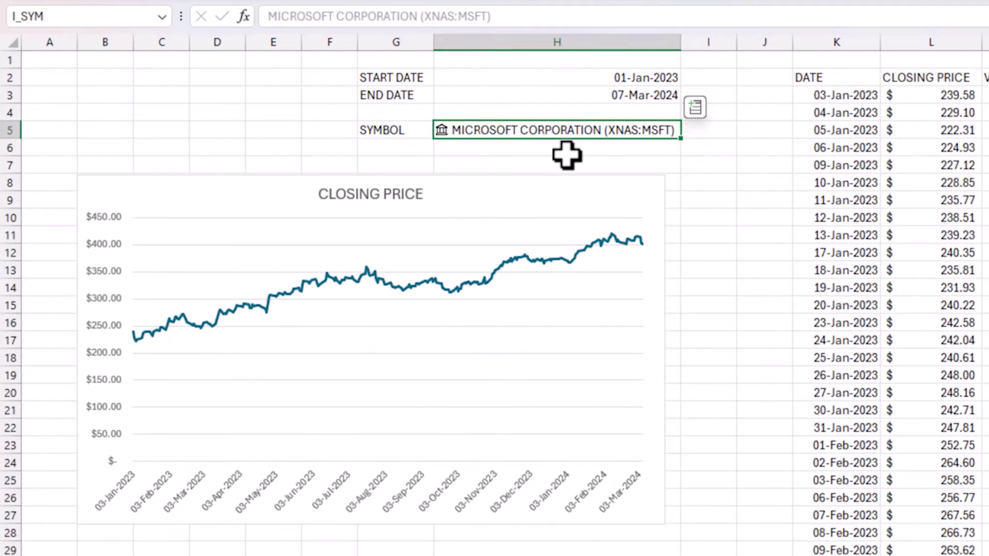
Enter VISA in H5 and resolve it to VISA INC. (XNYS:V) on the New York Stock Exchange
{"action": "type", "text": "VISA"}
{"action": "key", "text": "Return"}
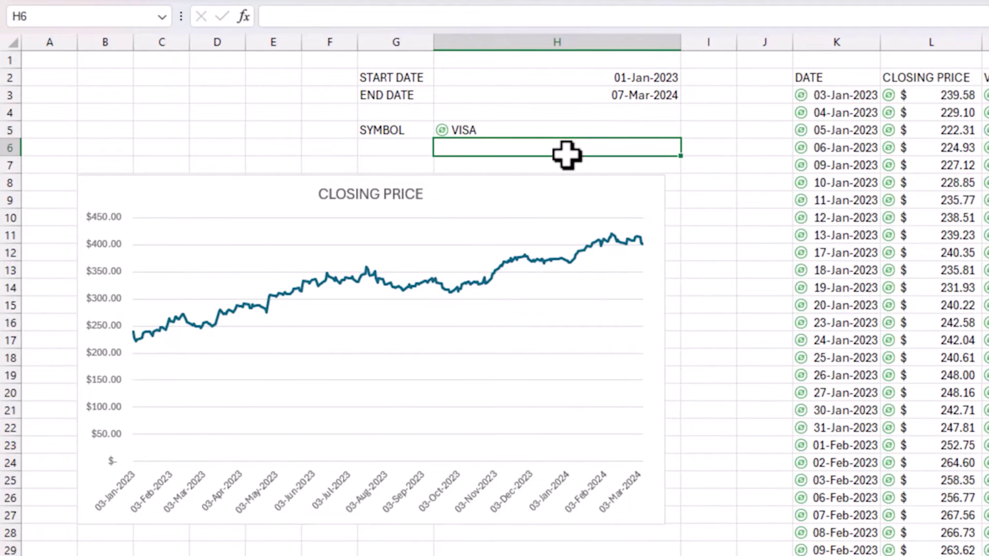
{"action": "key", "text": "ctrl+z"}
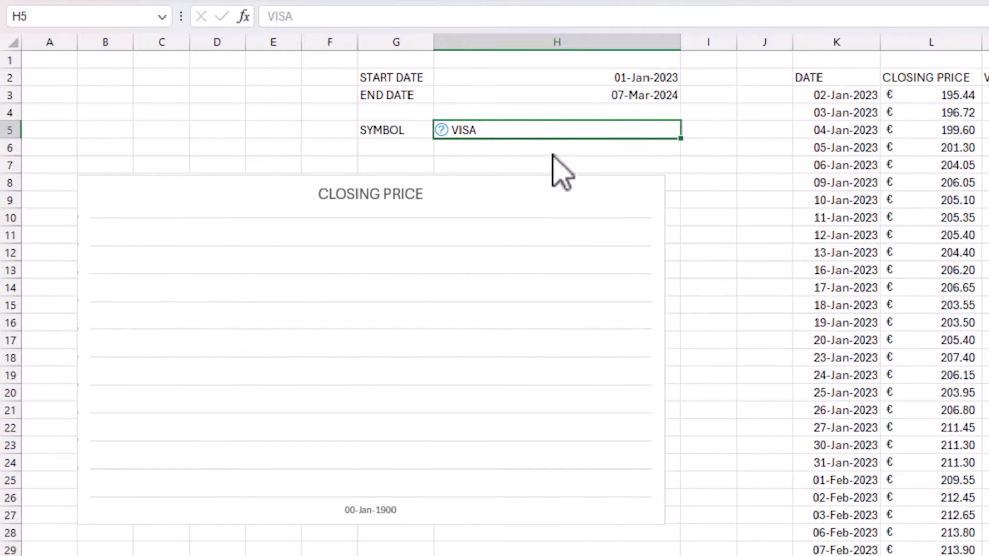
{"action": "left_click", "coordinate": [460, 135]}
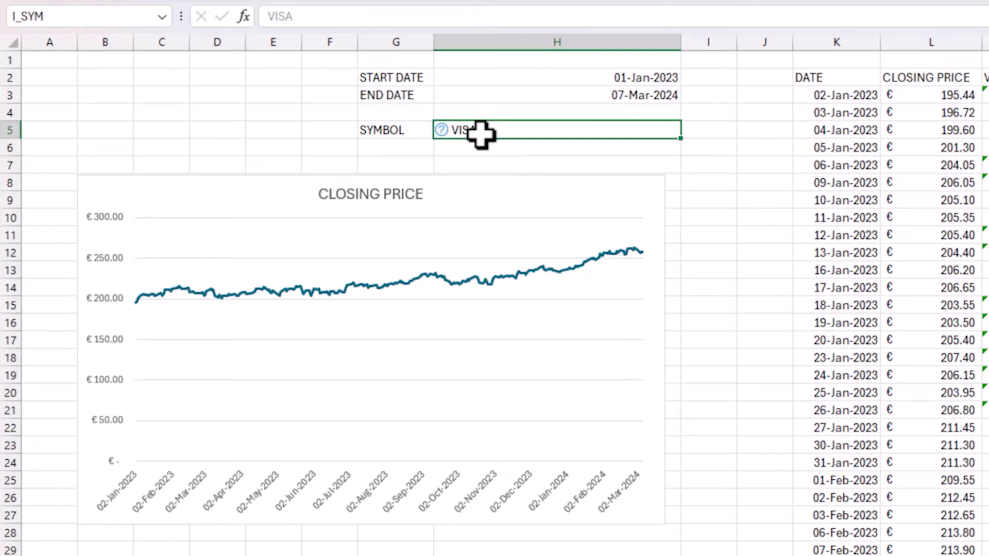
{"action": "left_click", "coordinate": [442, 130]}
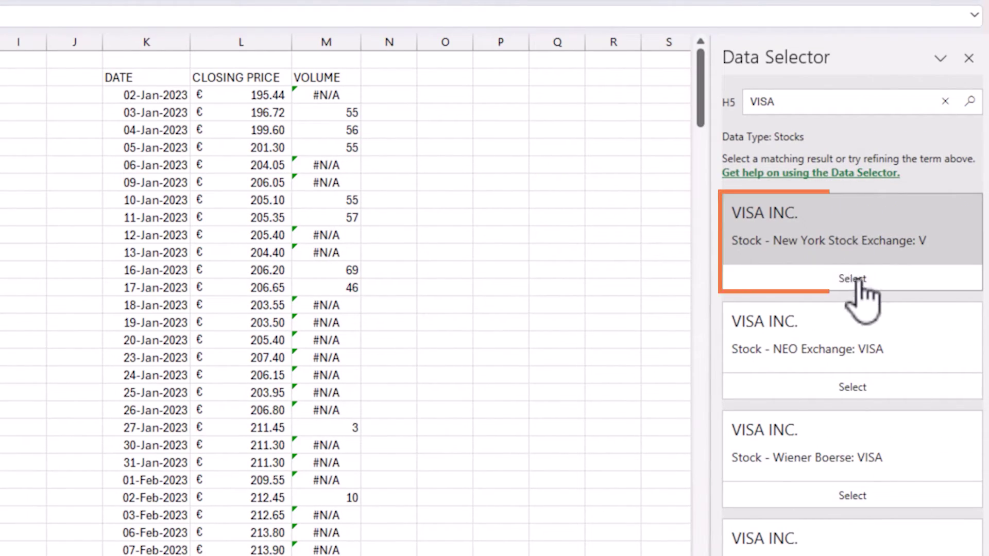
{"action": "left_click", "coordinate": [856, 282]}
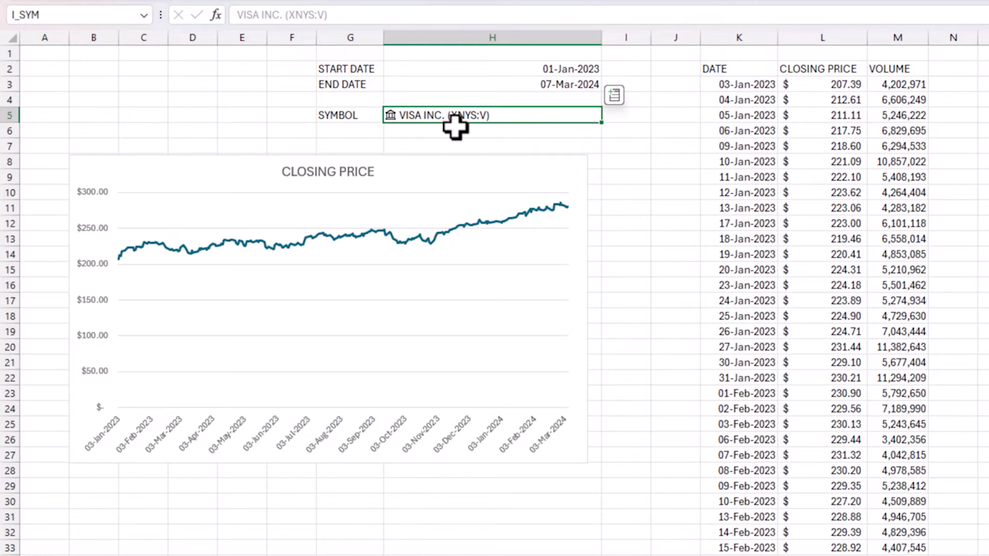
Reset the start date in H2 to 1/1/2024 and nudge the chart slightly up-right
{"action": "left_click", "coordinate": [535, 73]}
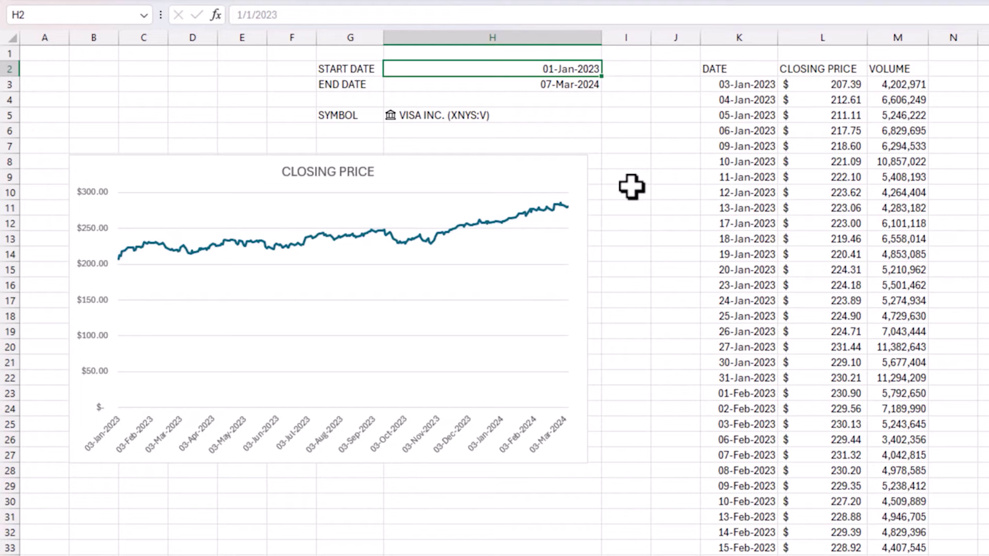
{"action": "key", "text": "BackSpace"}
{"action": "type", "text": "1/1/20"}
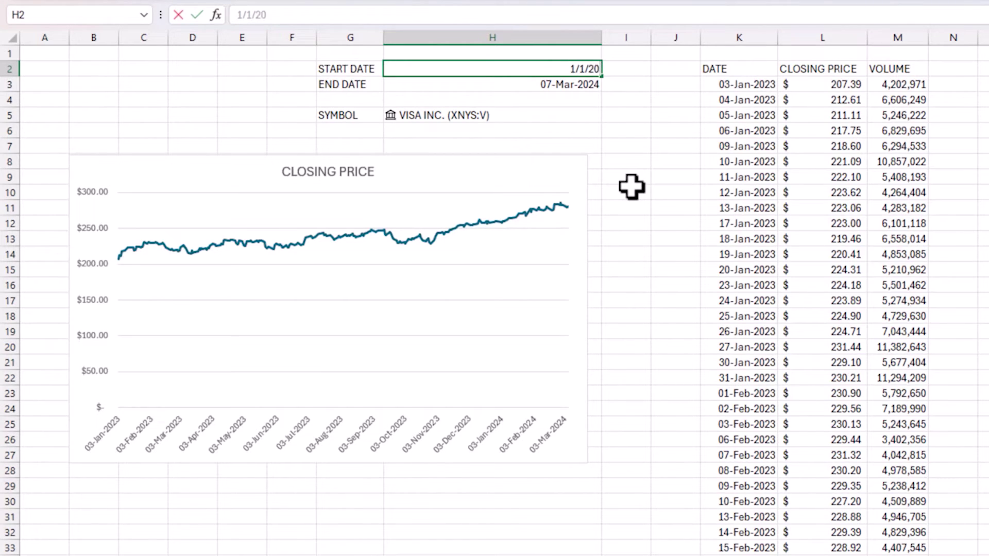
{"action": "type", "text": "24"}
{"action": "key", "text": "Return"}
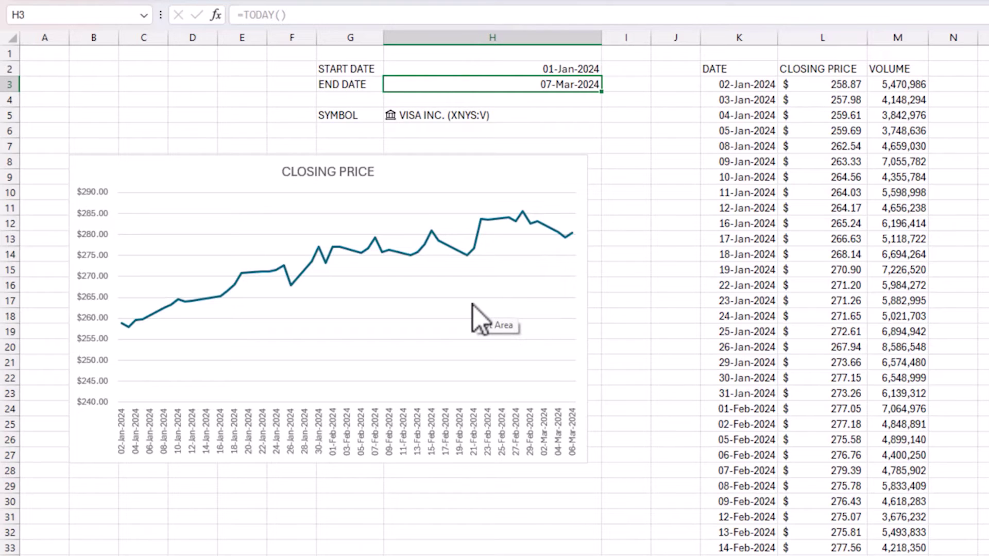
{"action": "left_click", "coordinate": [488, 153]}
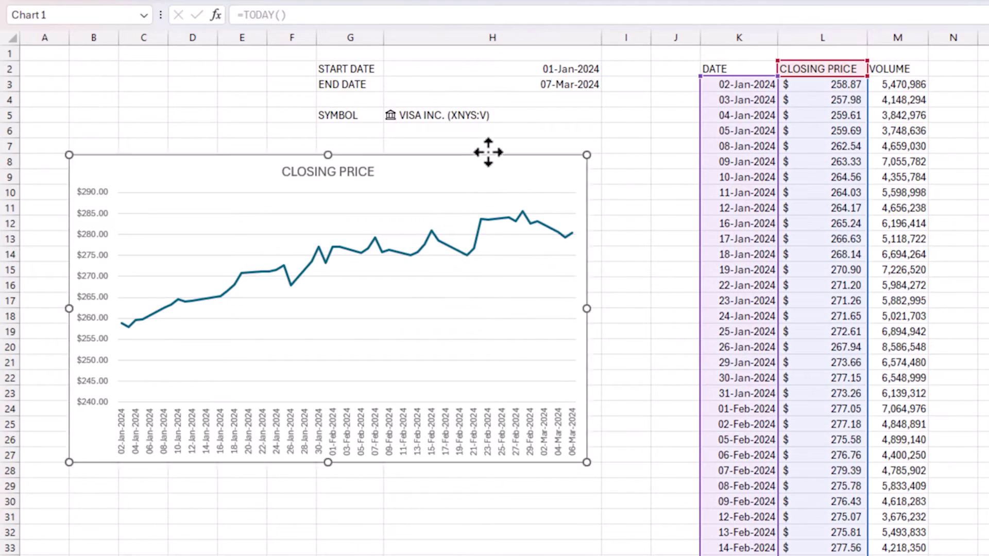
{"action": "left_click_drag", "start_coordinate": [489, 153], "coordinate": [493, 145]}
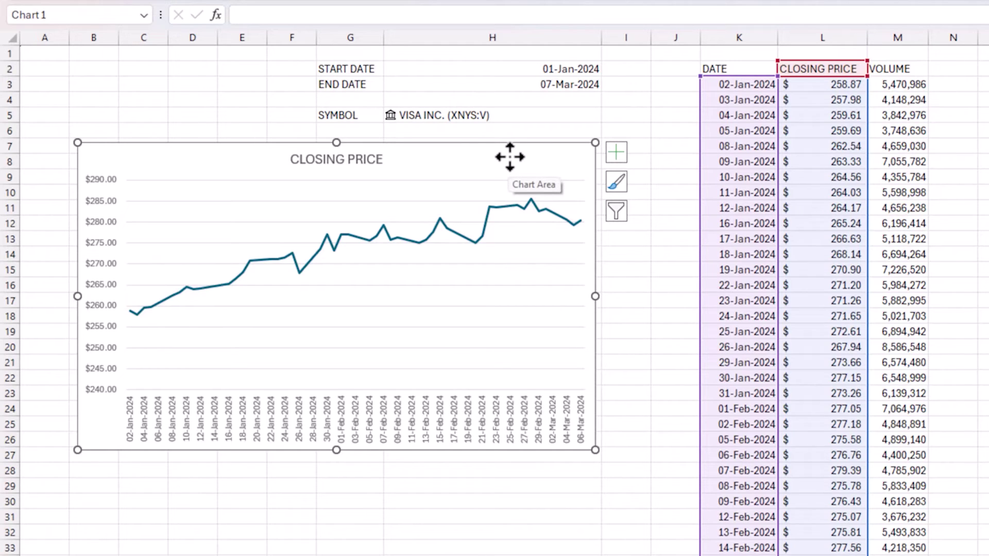
Make the chart's major gridlines solid lines in a pale colour
{"action": "right_click", "coordinate": [410, 273]}
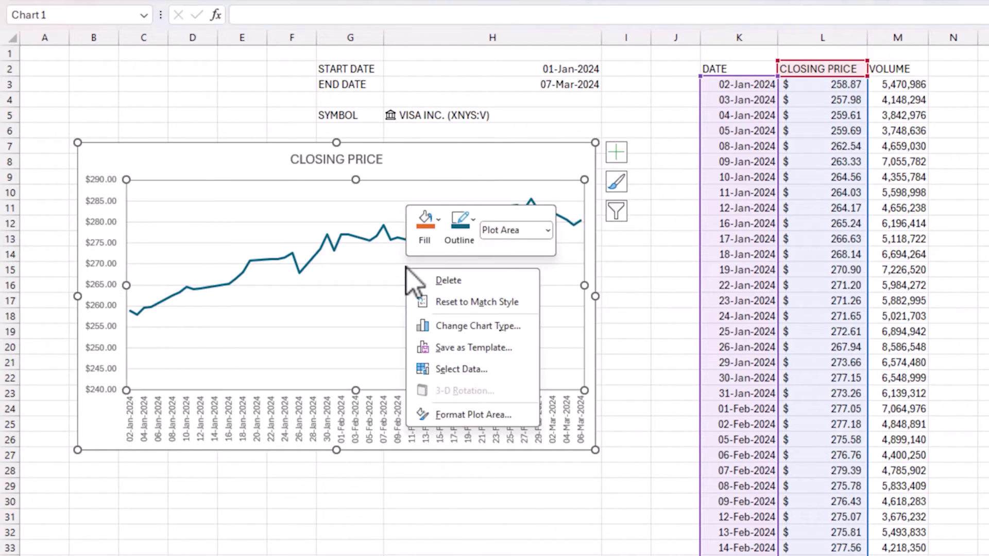
{"action": "key", "text": "Escape"}
{"action": "right_click", "coordinate": [407, 281]}
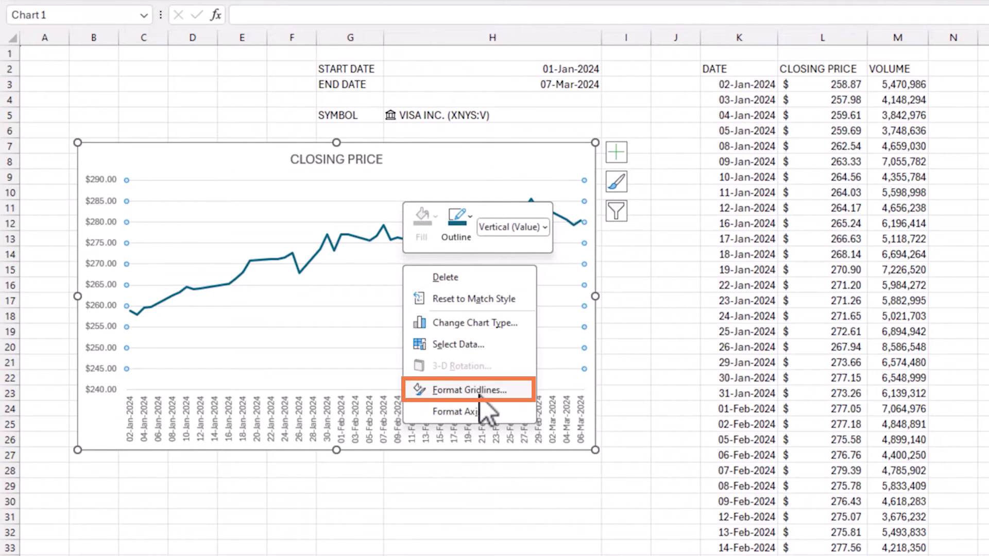
{"action": "left_click", "coordinate": [481, 398]}
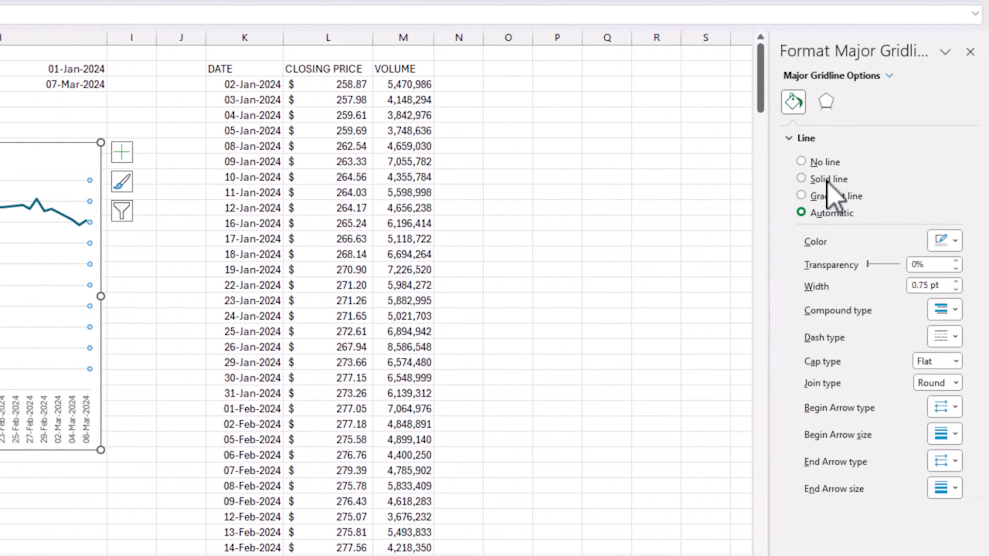
{"action": "left_click", "coordinate": [827, 180]}
{"action": "left_click", "coordinate": [934, 248]}
{"action": "left_click", "coordinate": [869, 299]}
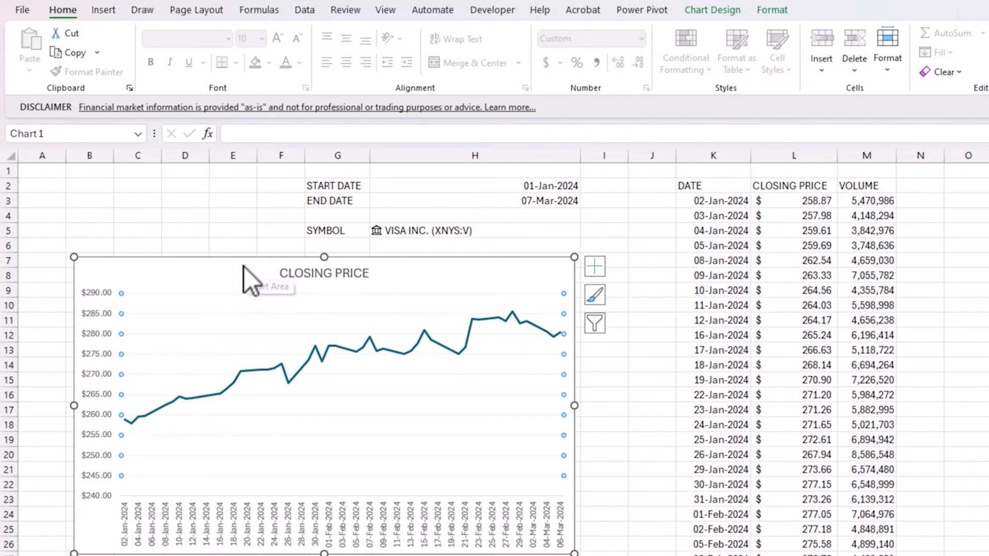
Retitle the chart to 'CLOSING PRICE HISTORY'
{"action": "left_click", "coordinate": [74, 211]}
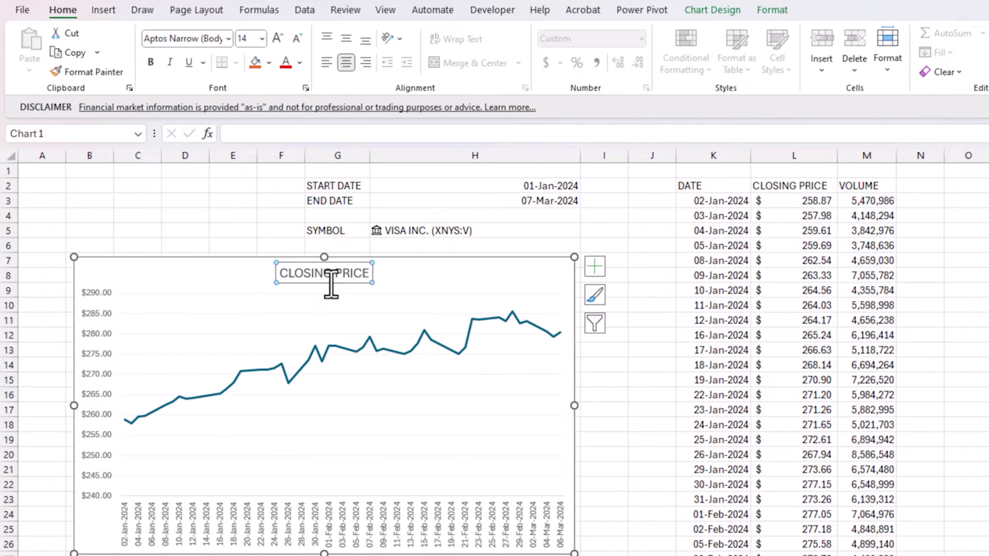
{"action": "left_click", "coordinate": [330, 275]}
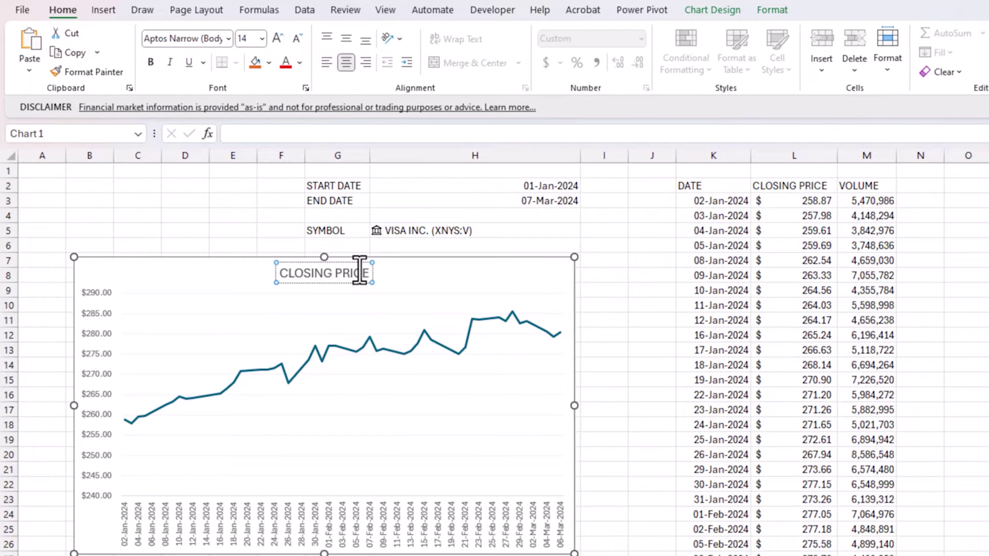
{"action": "triple_click", "coordinate": [359, 273]}
{"action": "left_click", "coordinate": [360, 273]}
{"action": "type", "text": "H"}
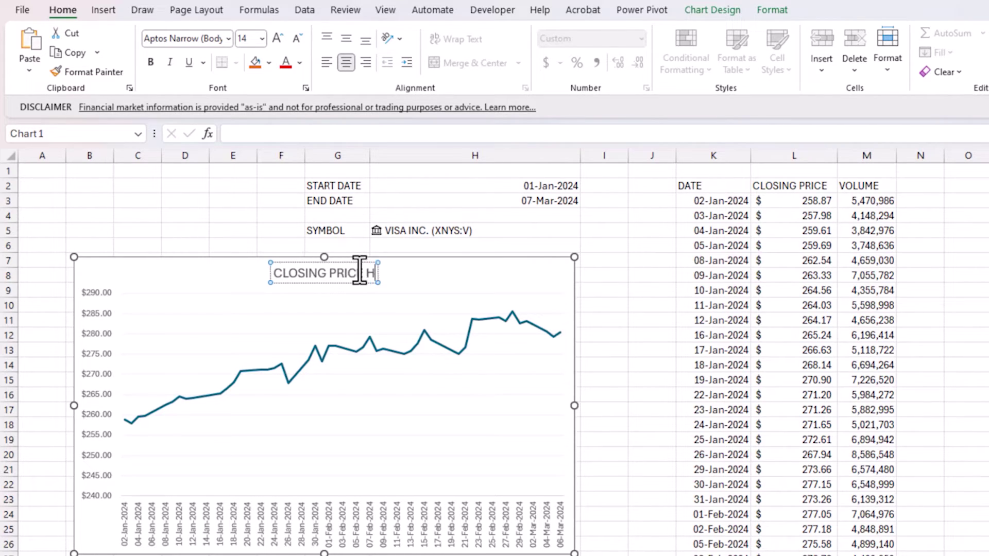
{"action": "type", "text": "ISTORY"}
Style the chart title with a dark grey fill and white text
{"action": "triple_click", "coordinate": [360, 273]}
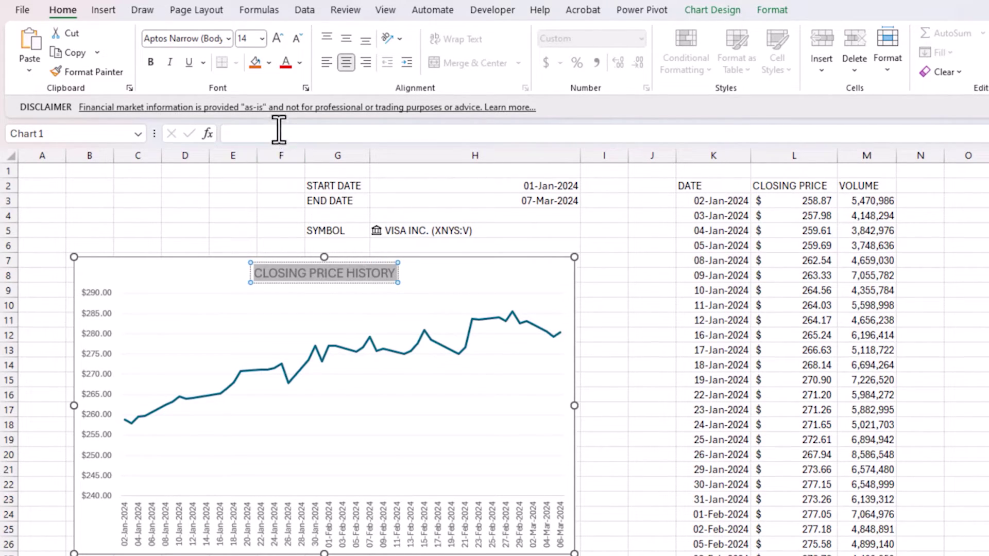
{"action": "left_click", "coordinate": [270, 62]}
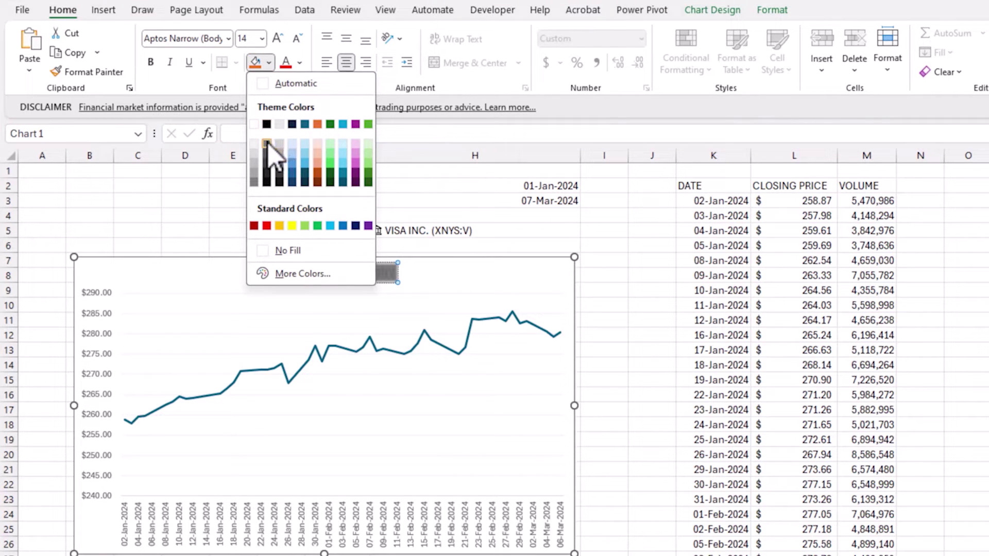
{"action": "left_click", "coordinate": [263, 144]}
{"action": "left_click", "coordinate": [299, 62]}
{"action": "left_click", "coordinate": [289, 124]}
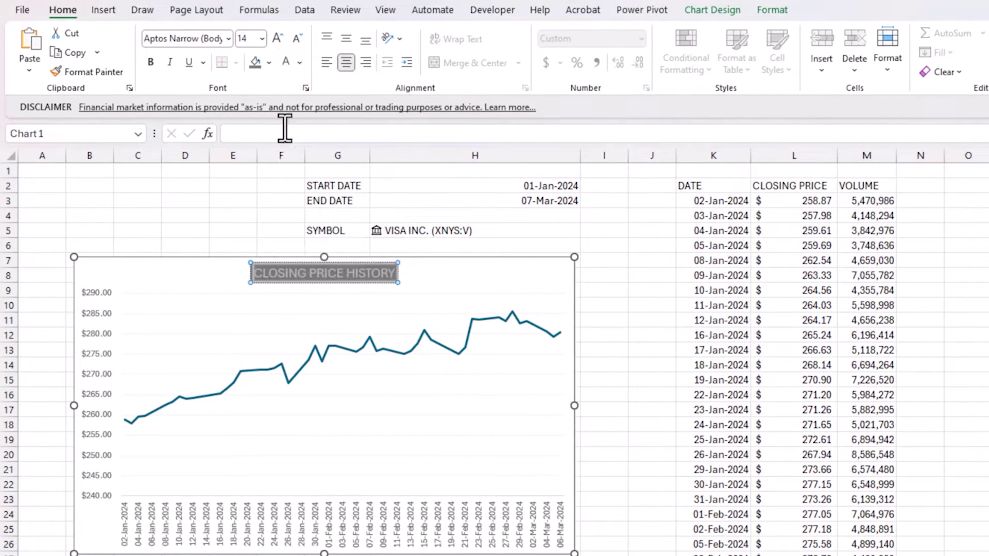
{"action": "left_click", "coordinate": [621, 387]}
{"action": "left_click", "coordinate": [540, 263]}
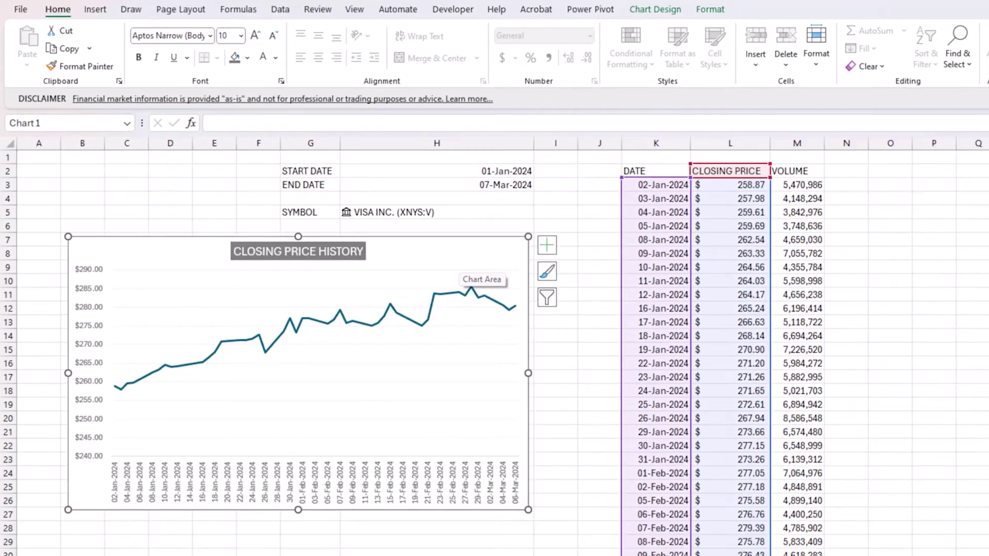
Give the chart area a solid border line with rounded corners
{"action": "double_click", "coordinate": [470, 273]}
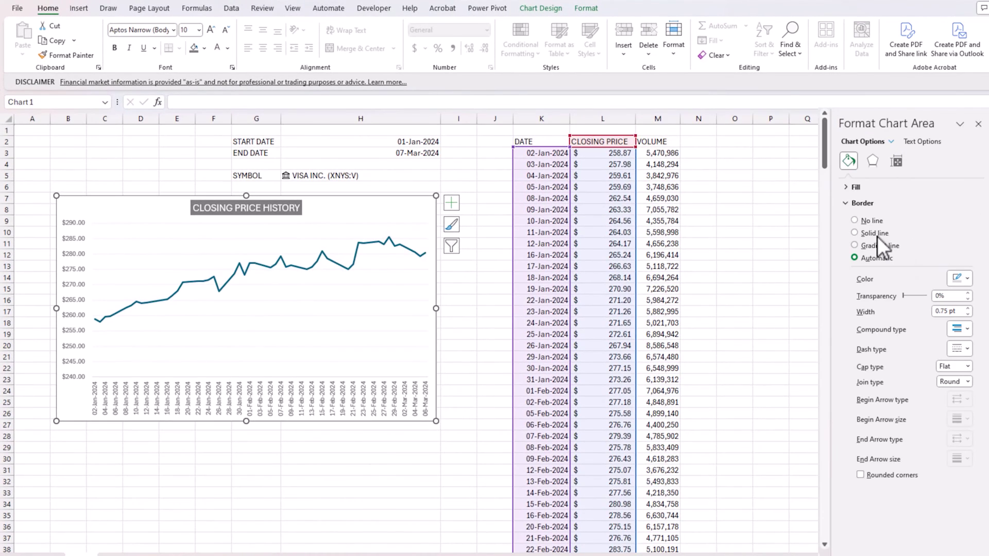
{"action": "left_click", "coordinate": [876, 235]}
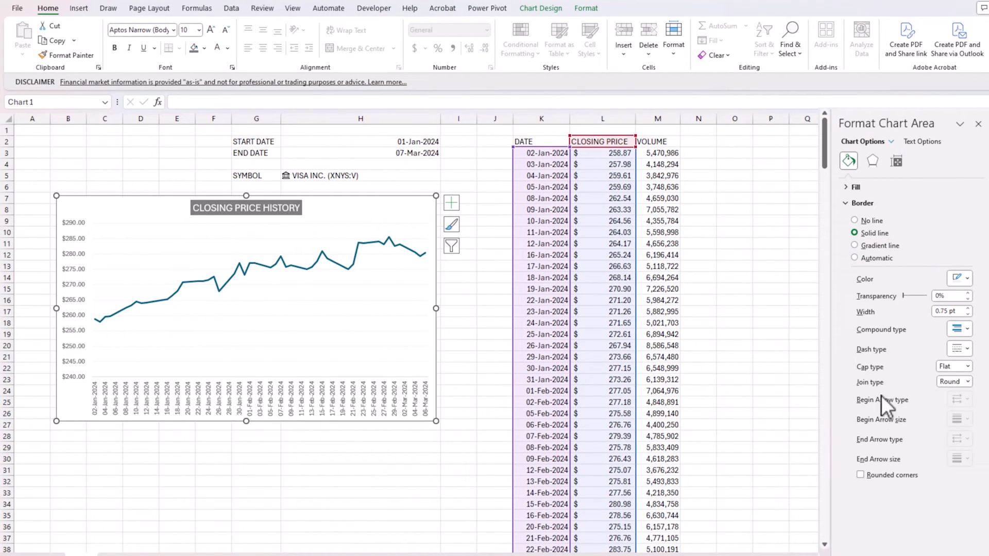
{"action": "left_click", "coordinate": [883, 475]}
{"action": "left_click", "coordinate": [464, 356]}
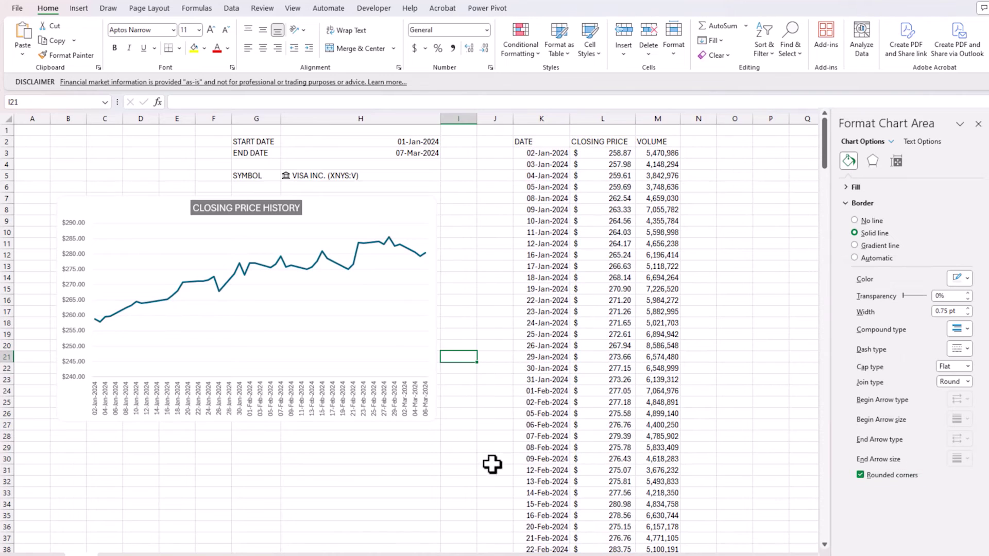
{"action": "left_click", "coordinate": [436, 308]}
Colour the chart border grey and nudge the chart slightly to the right
{"action": "left_click", "coordinate": [957, 279]}
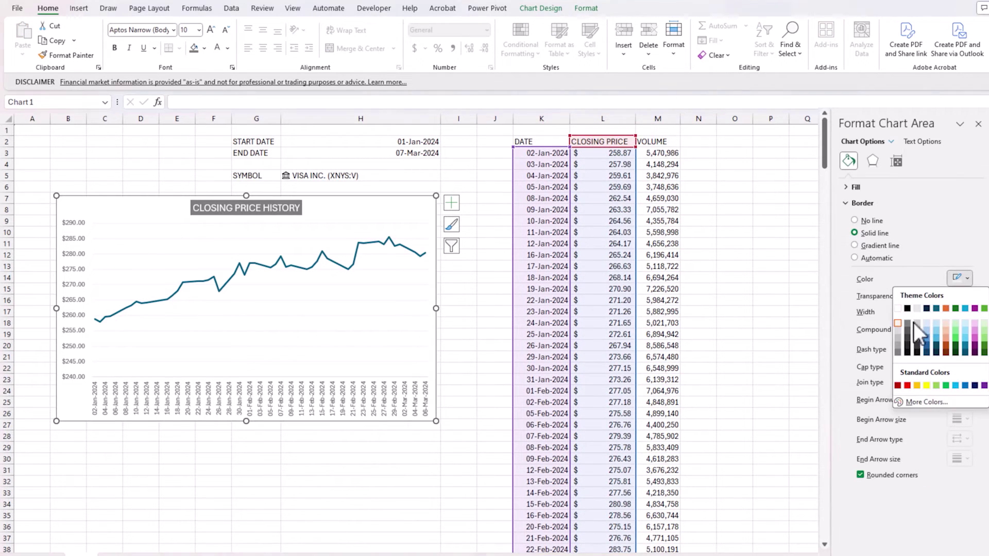
{"action": "left_click", "coordinate": [907, 323]}
{"action": "left_click", "coordinate": [452, 356]}
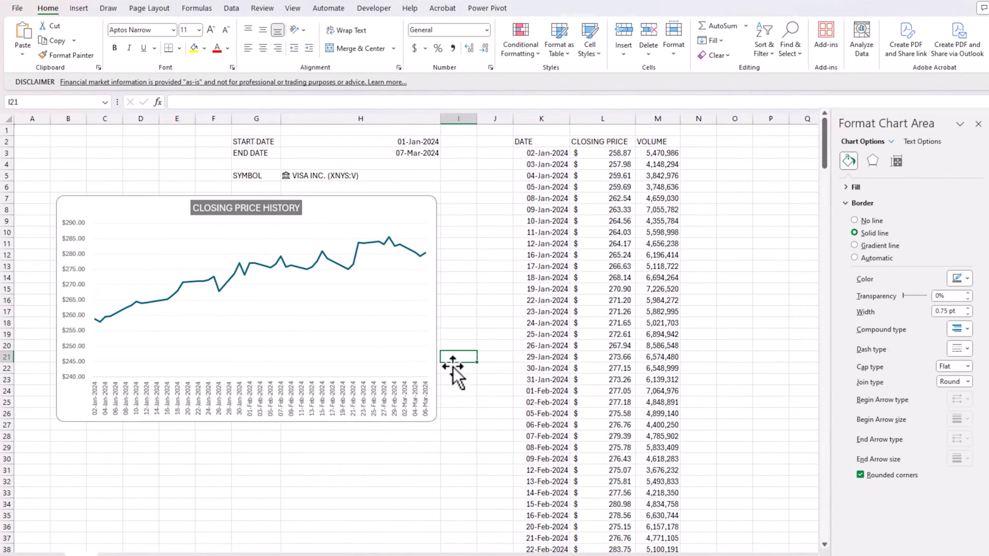
{"action": "left_click_drag", "start_coordinate": [434, 326], "coordinate": [447, 324]}
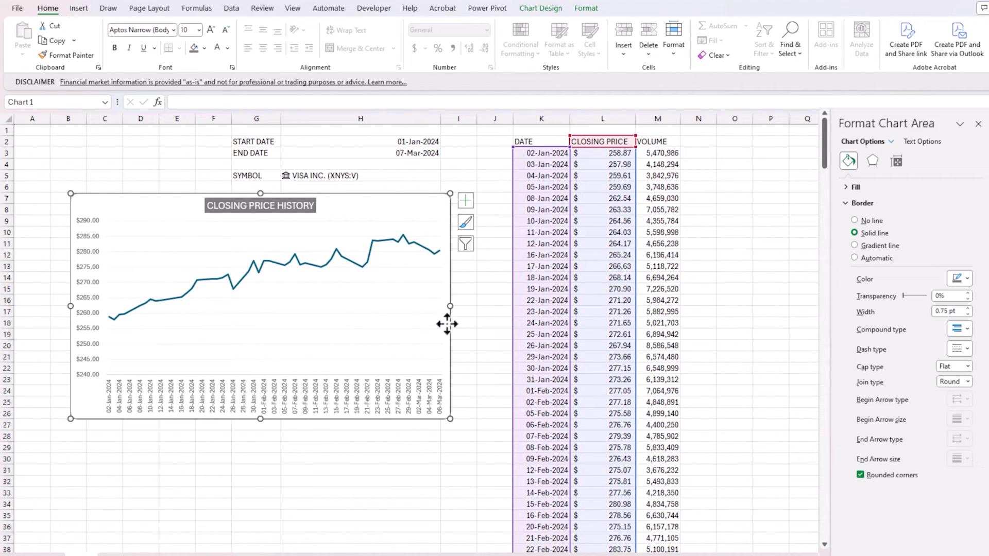
{"action": "left_click", "coordinate": [148, 393]}
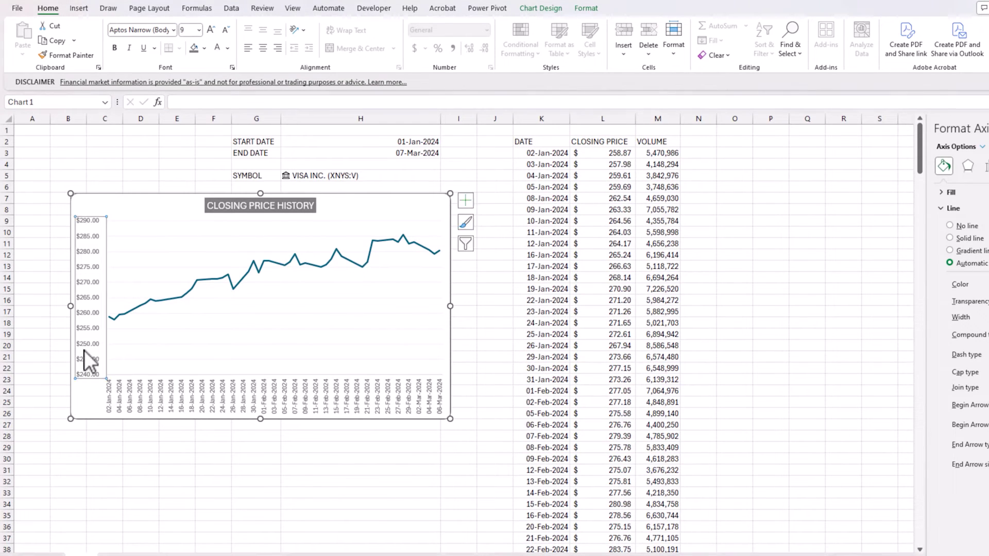
Change the vertical price axis minimum from 240.0 to 0
{"action": "right_click", "coordinate": [84, 351]}
{"action": "left_click", "coordinate": [85, 357]}
{"action": "right_click", "coordinate": [84, 356]}
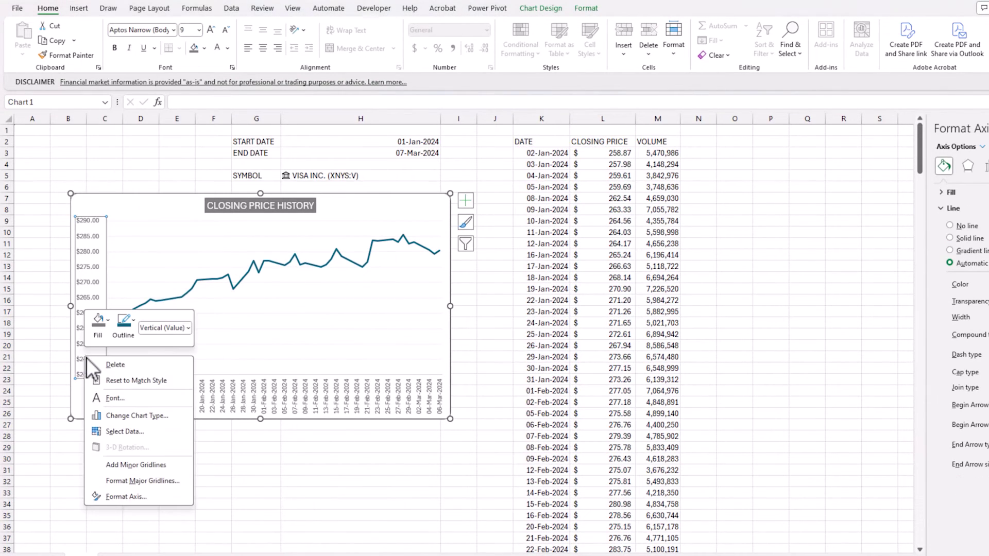
{"action": "left_click", "coordinate": [145, 497]}
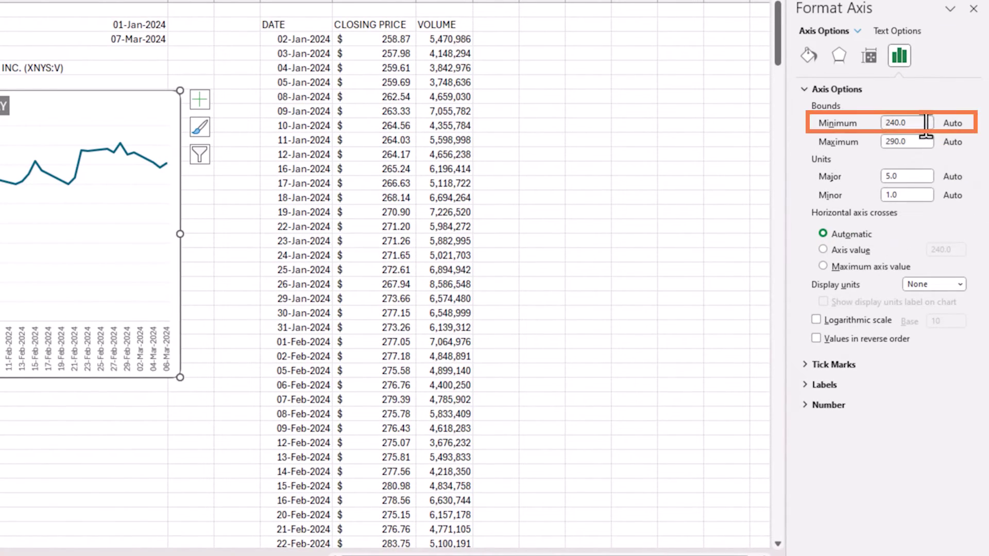
{"action": "left_click", "coordinate": [867, 123]}
{"action": "type", "text": "0"}
{"action": "key", "text": "Tab"}
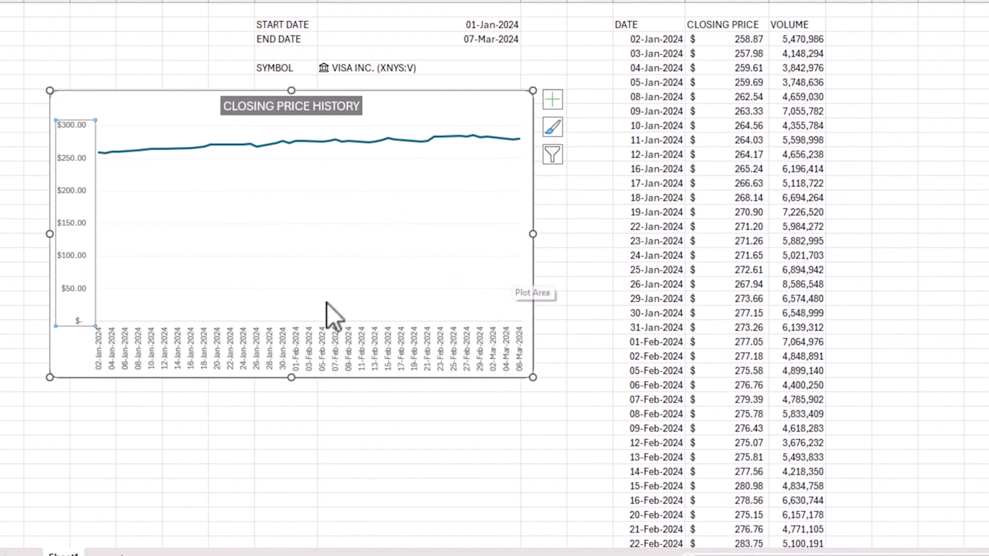
{"action": "left_click", "coordinate": [108, 396]}
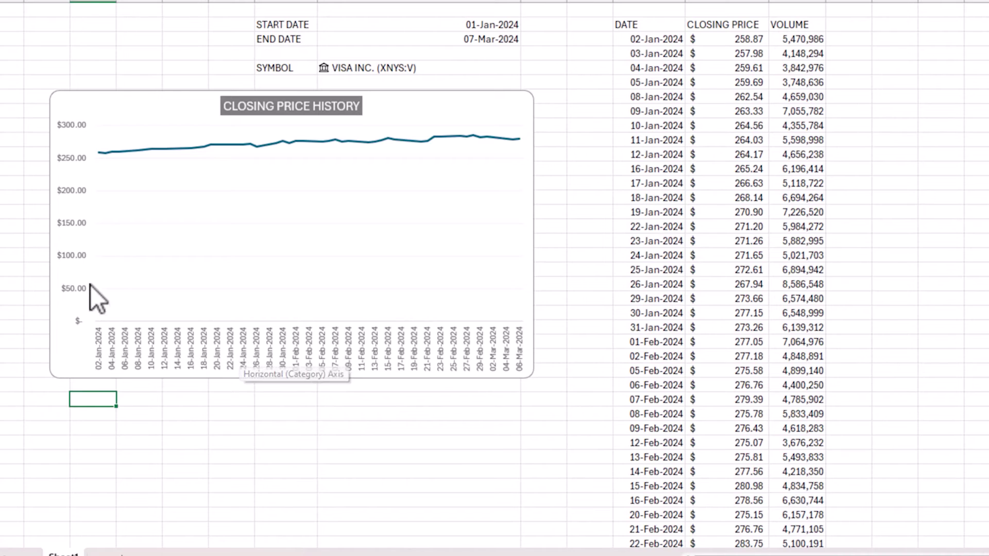
Set the price axis number format to 0 decimal places
{"action": "right_click", "coordinate": [78, 258]}
{"action": "left_click", "coordinate": [141, 434]}
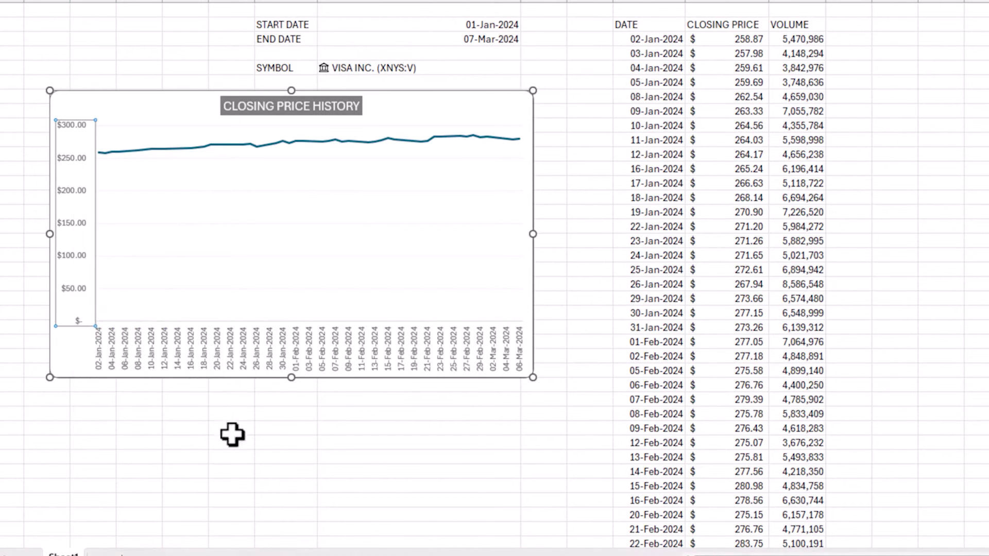
{"action": "left_click", "coordinate": [827, 406]}
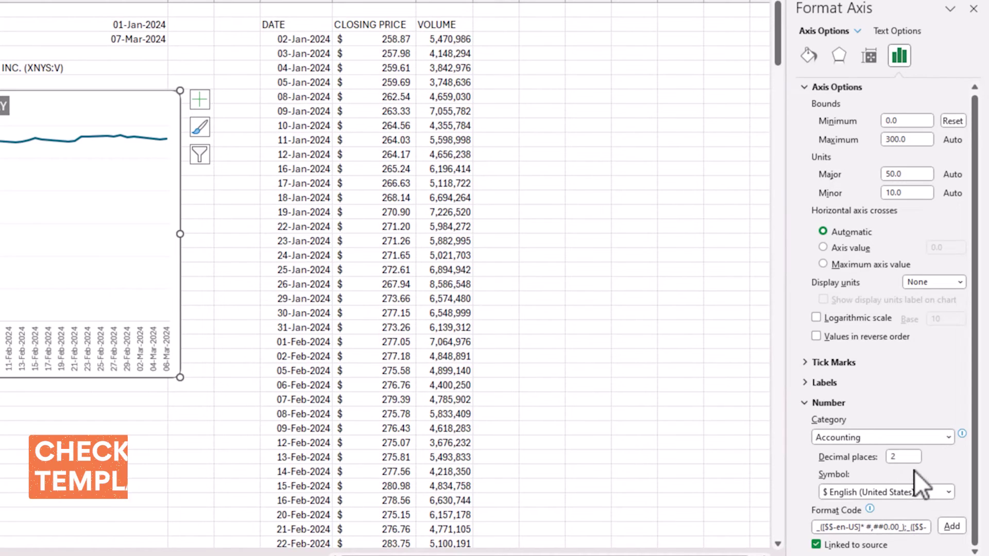
{"action": "left_click", "coordinate": [887, 457]}
{"action": "type", "text": "0"}
{"action": "key", "text": "Return"}
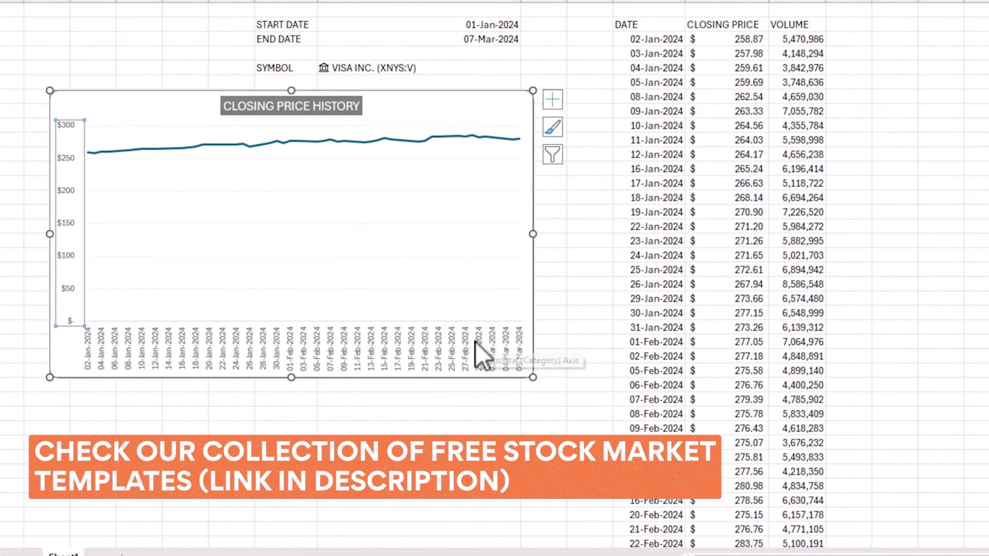
Set the date axis labels' text direction to Rotate all text 270°
{"action": "right_click", "coordinate": [475, 342]}
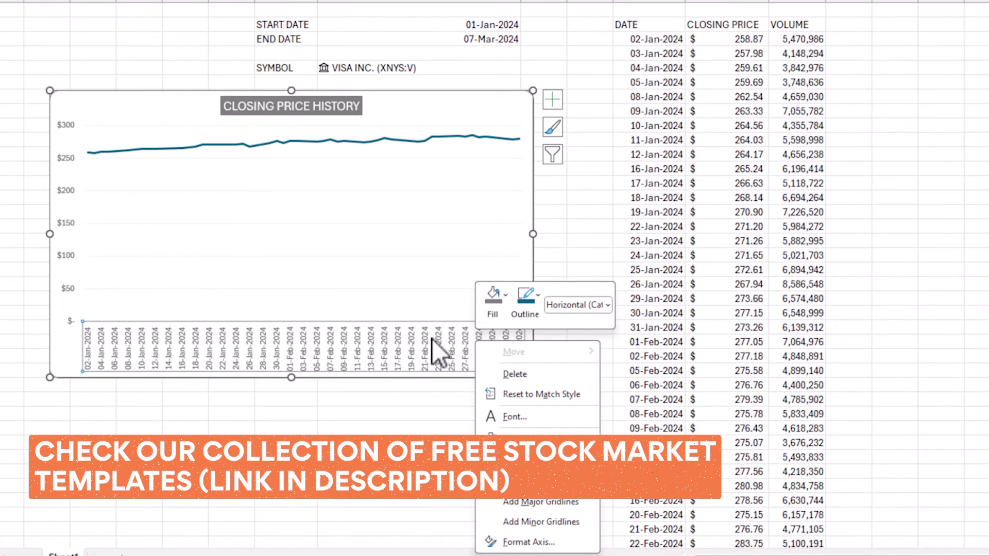
{"action": "left_click", "coordinate": [529, 544]}
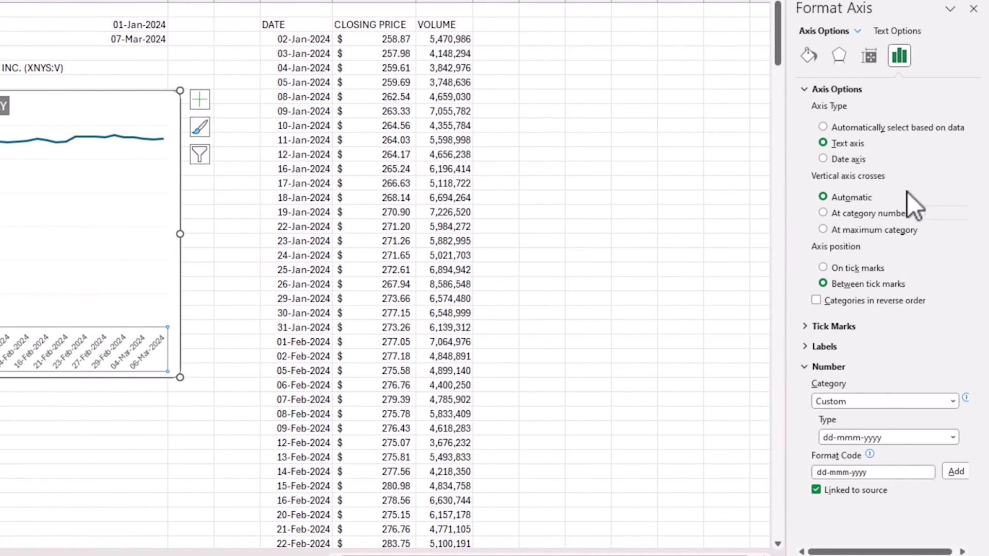
{"action": "left_click", "coordinate": [826, 349]}
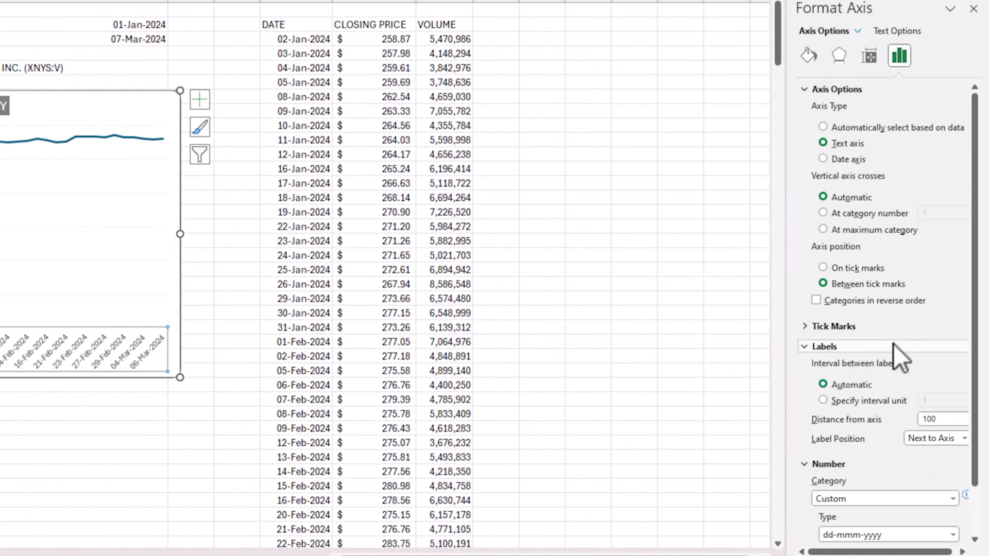
{"action": "left_click", "coordinate": [873, 61]}
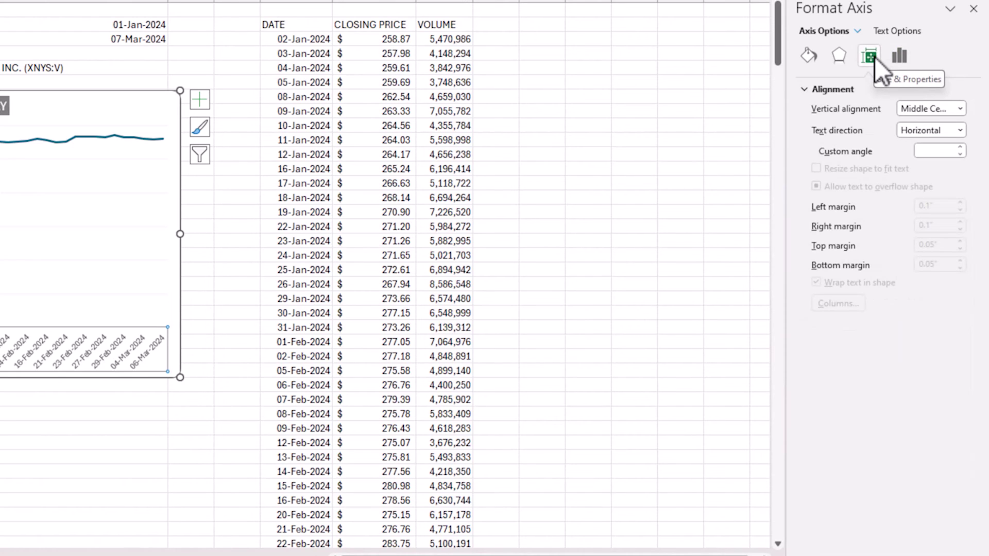
{"action": "left_click", "coordinate": [960, 109]}
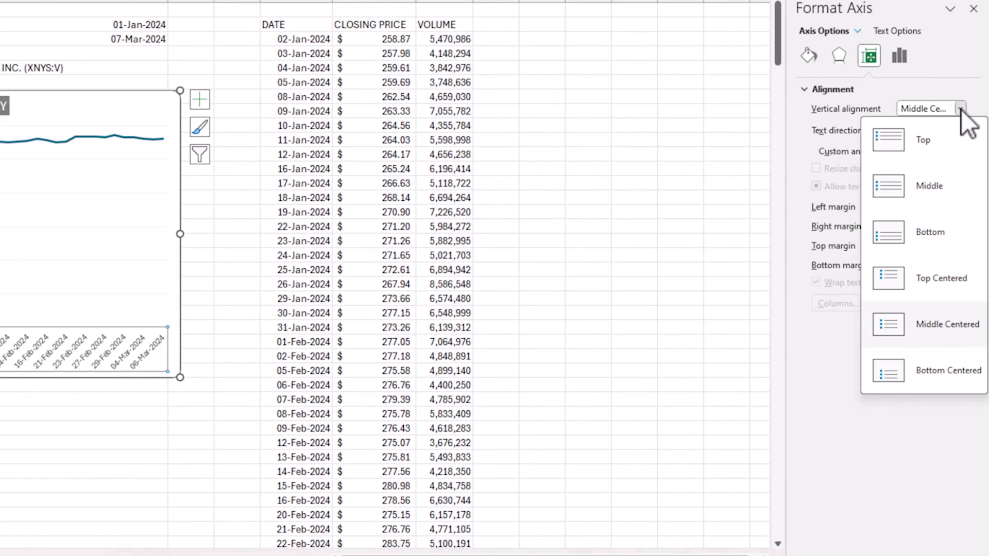
{"action": "left_click", "coordinate": [836, 142]}
{"action": "left_click", "coordinate": [917, 131]}
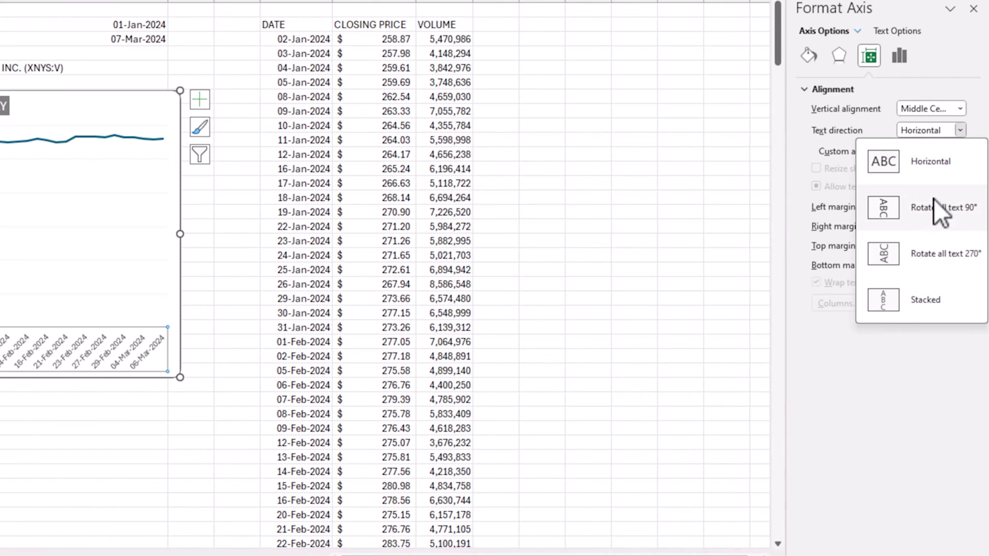
{"action": "left_click", "coordinate": [902, 255]}
{"action": "left_click", "coordinate": [183, 444]}
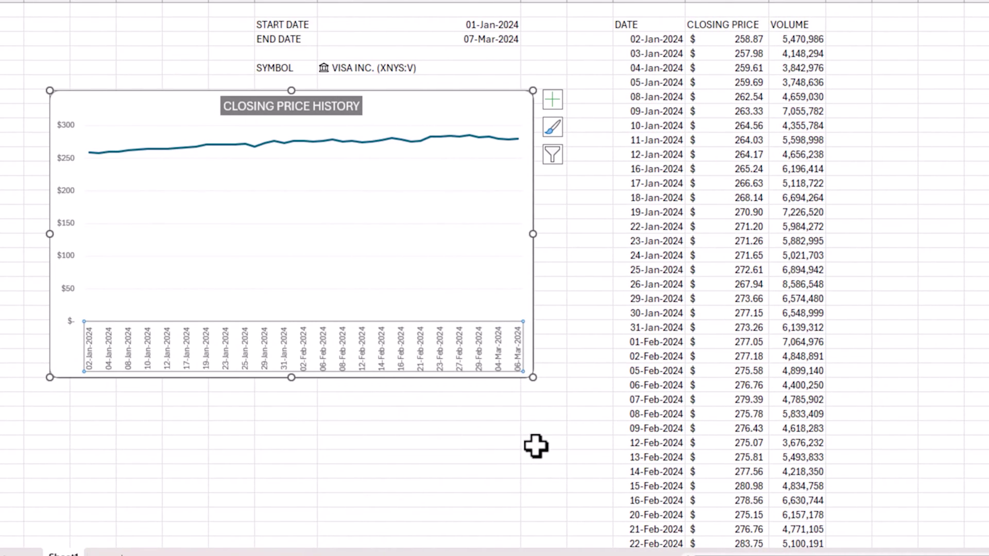